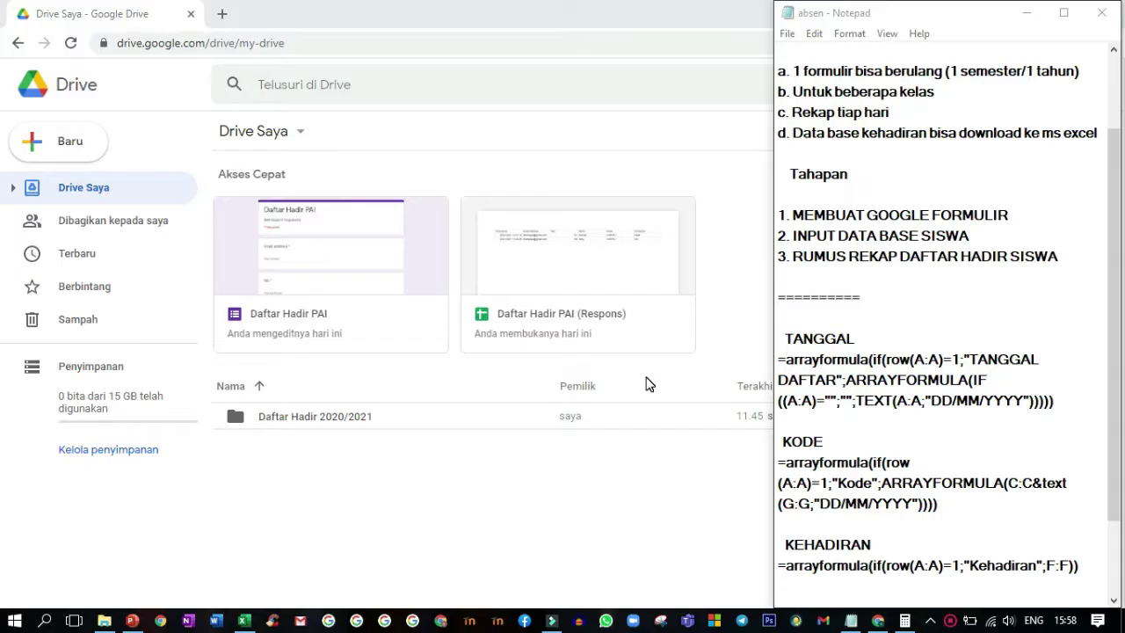
- Open the Daftar Hadir 2020/2021 folder in My Drive
click(1112, 162)
drag(1112, 162, 1116, 143)
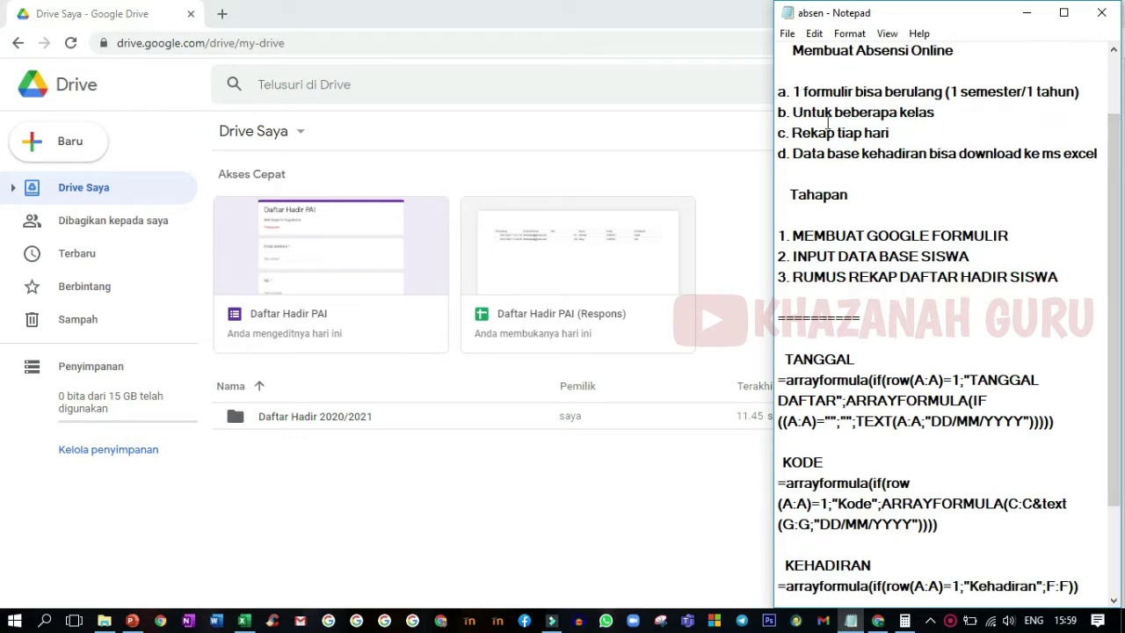
click(1112, 601)
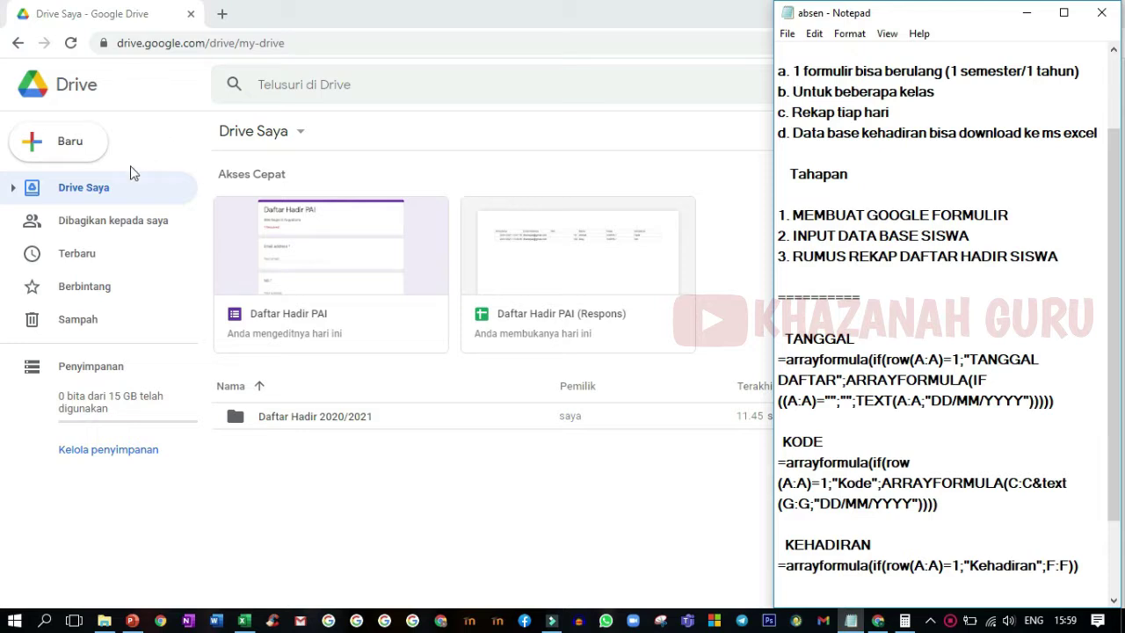
click(92, 189)
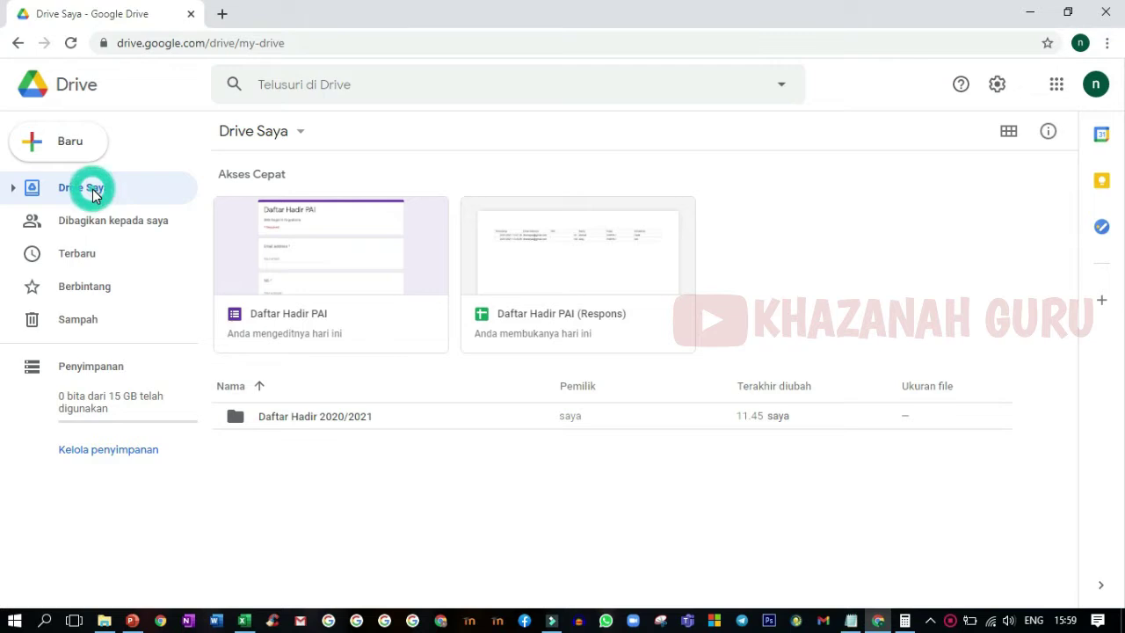
double_click(284, 416)
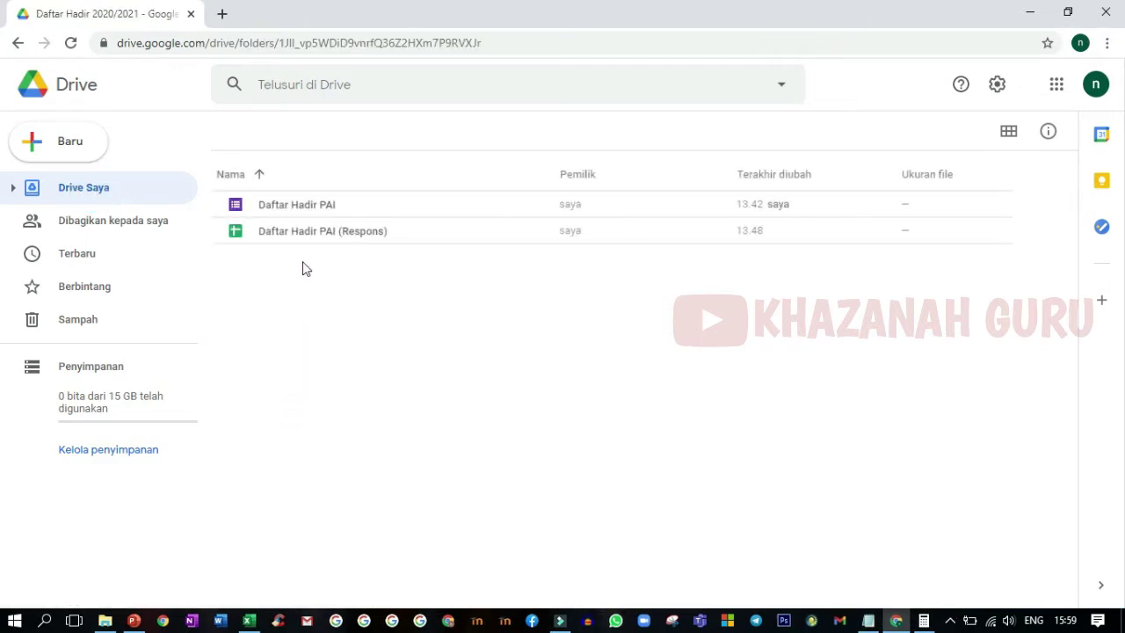
- Open the Daftar Hadir PAI form, then the Daftar Hadir PAI (Respons) spreadsheet
double_click(325, 206)
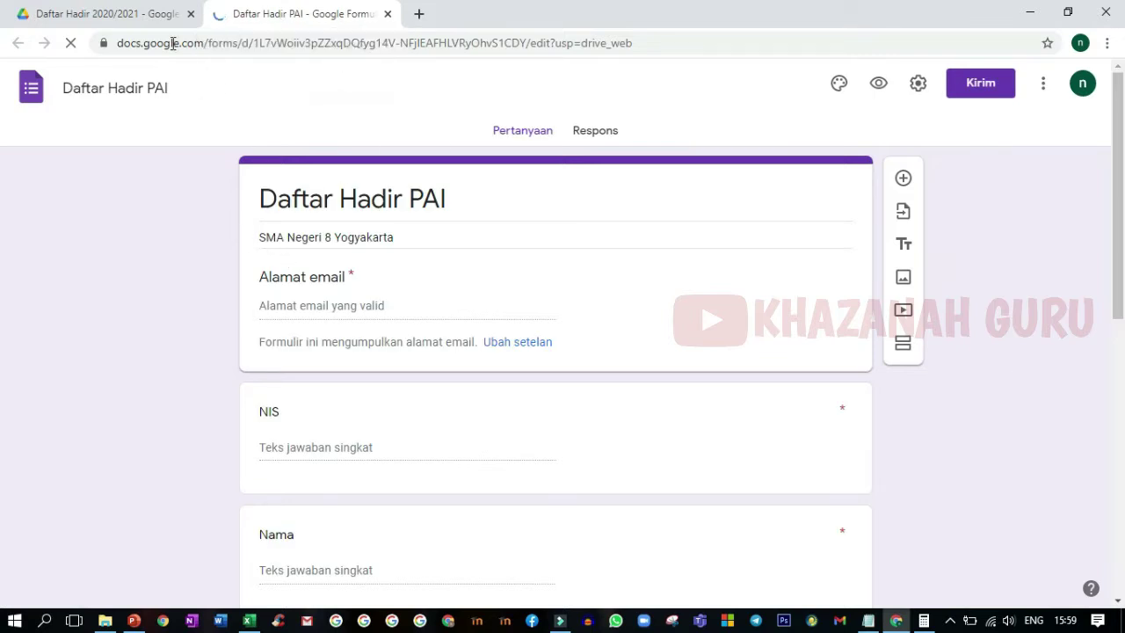
click(138, 17)
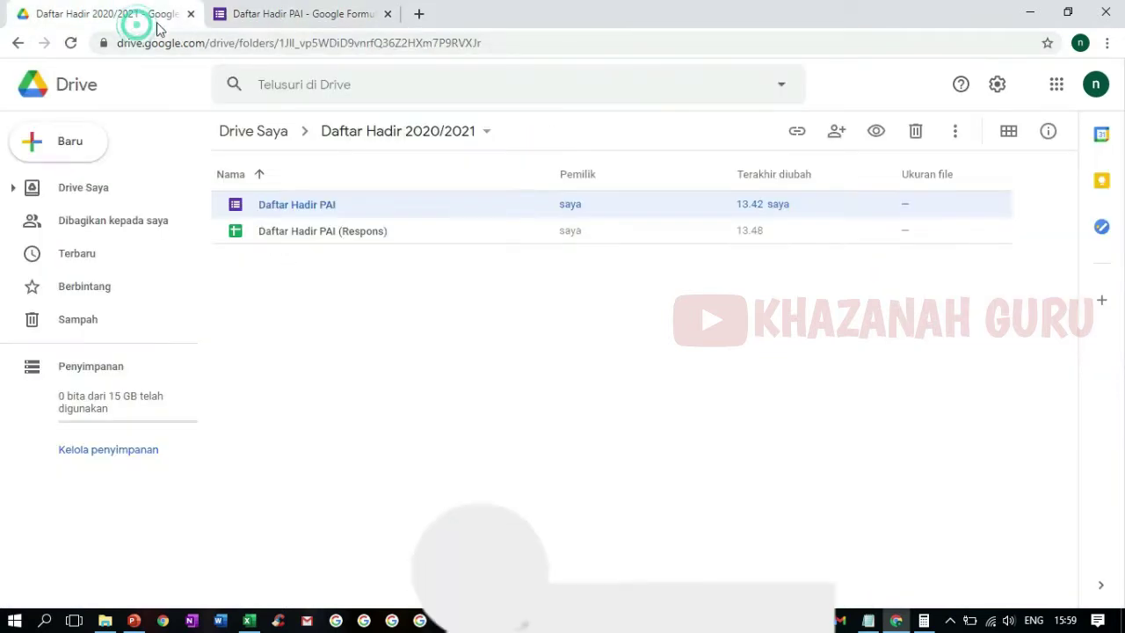
click(291, 233)
double_click(291, 233)
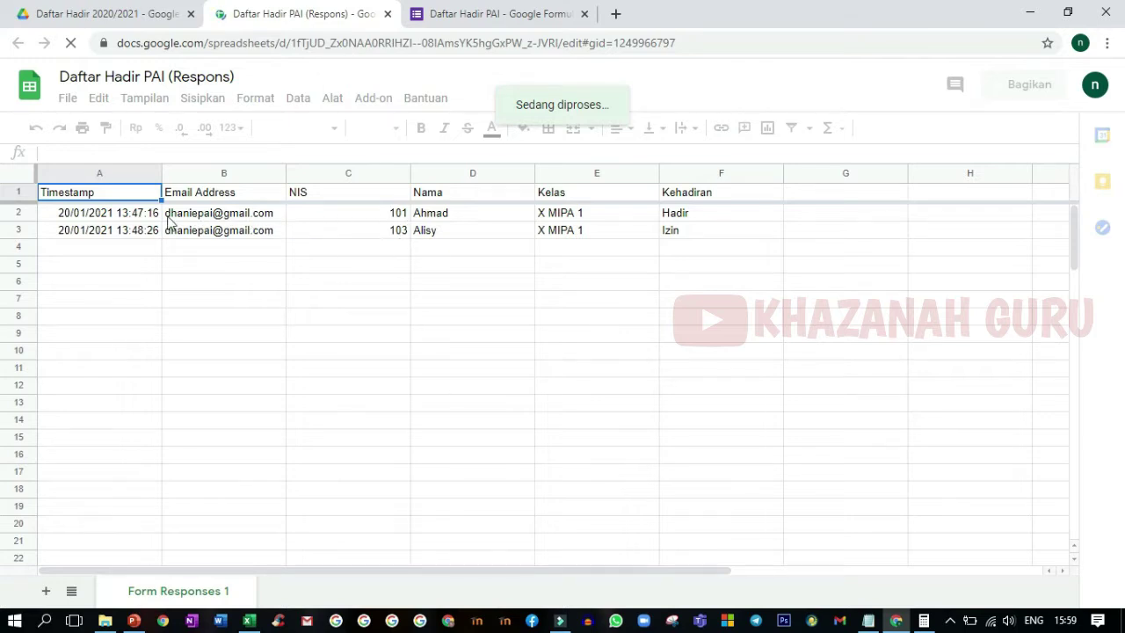
- Dismiss the form-building tip in the form editor and go back to the responses spreadsheet
click(499, 8)
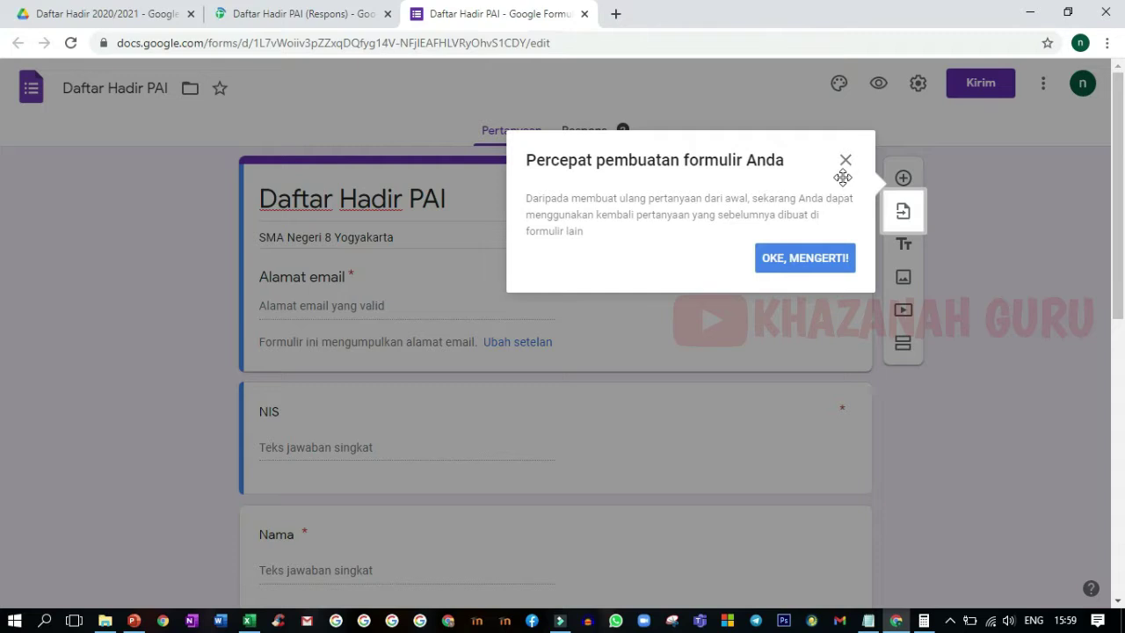
click(845, 161)
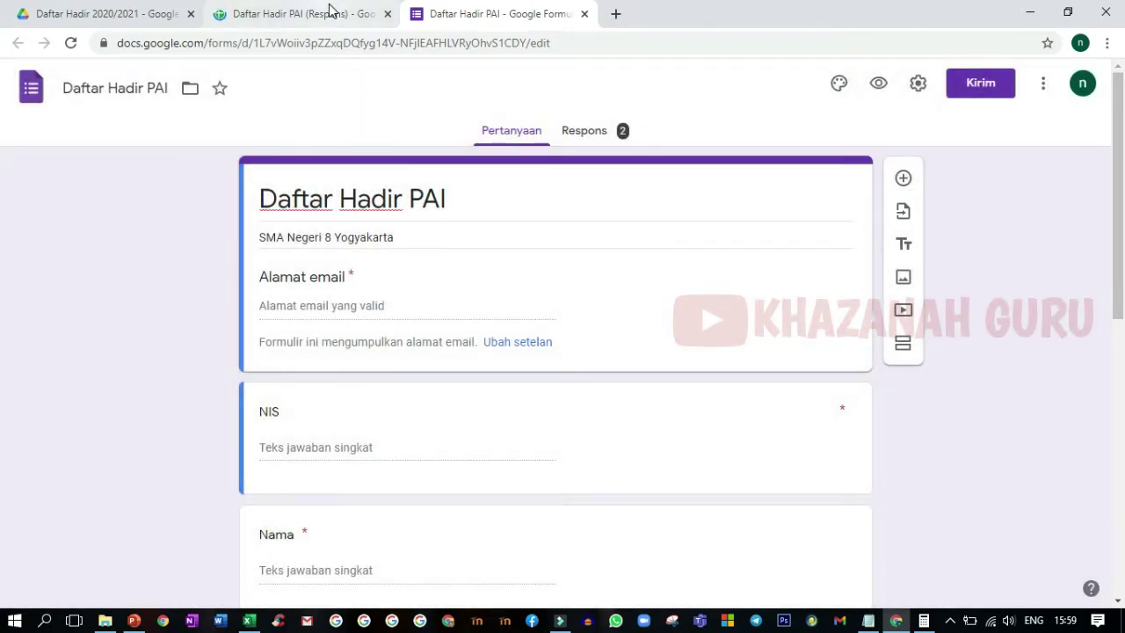
click(330, 10)
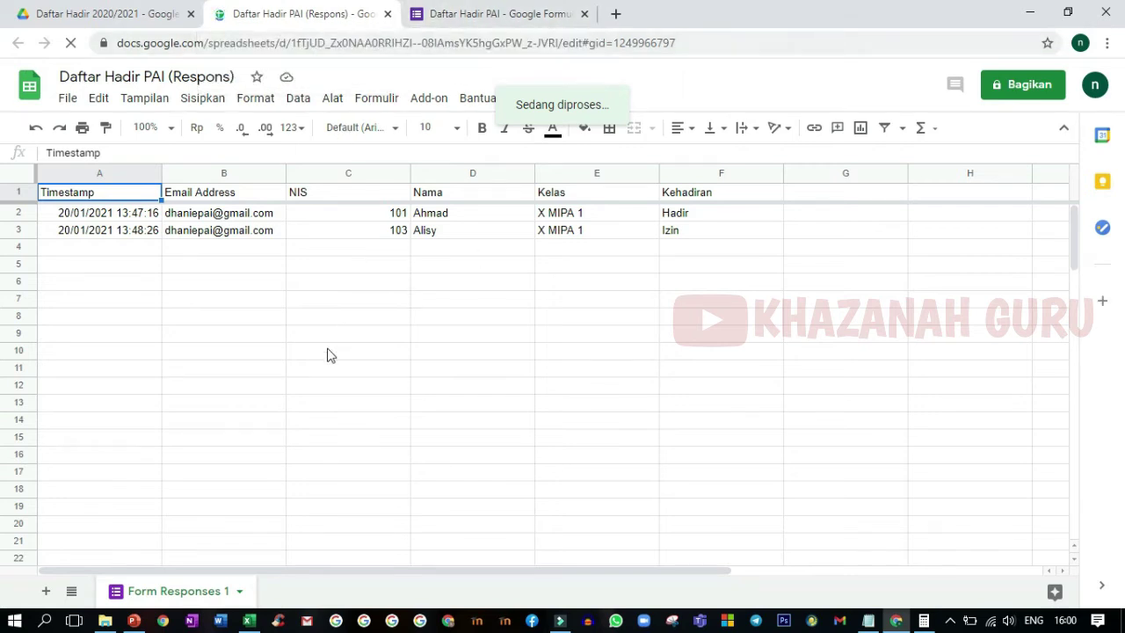
- Use Ganti nama to change the Form Responses 1 tab name to RESPON
right_click(185, 596)
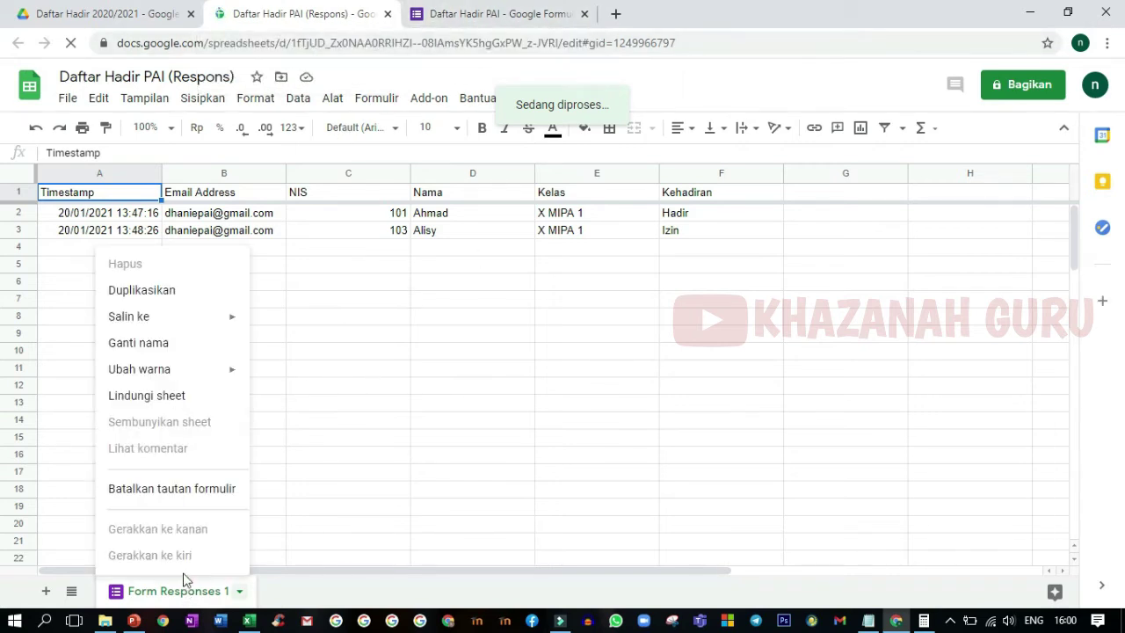
click(171, 351)
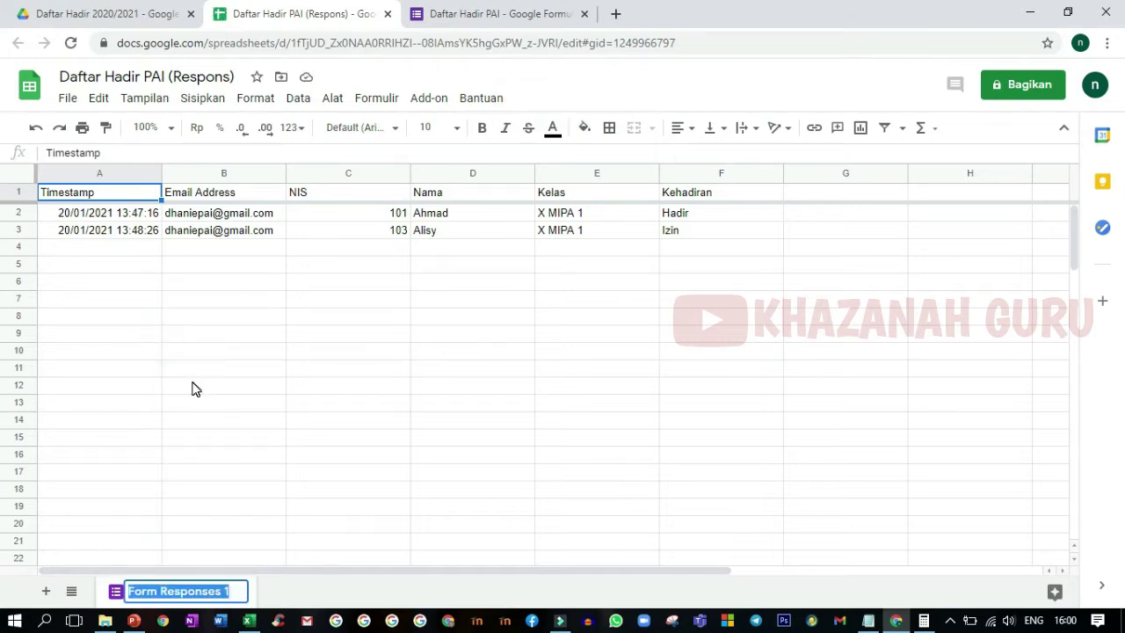
text(RESPONG)
key(BackSpace)
click(189, 422)
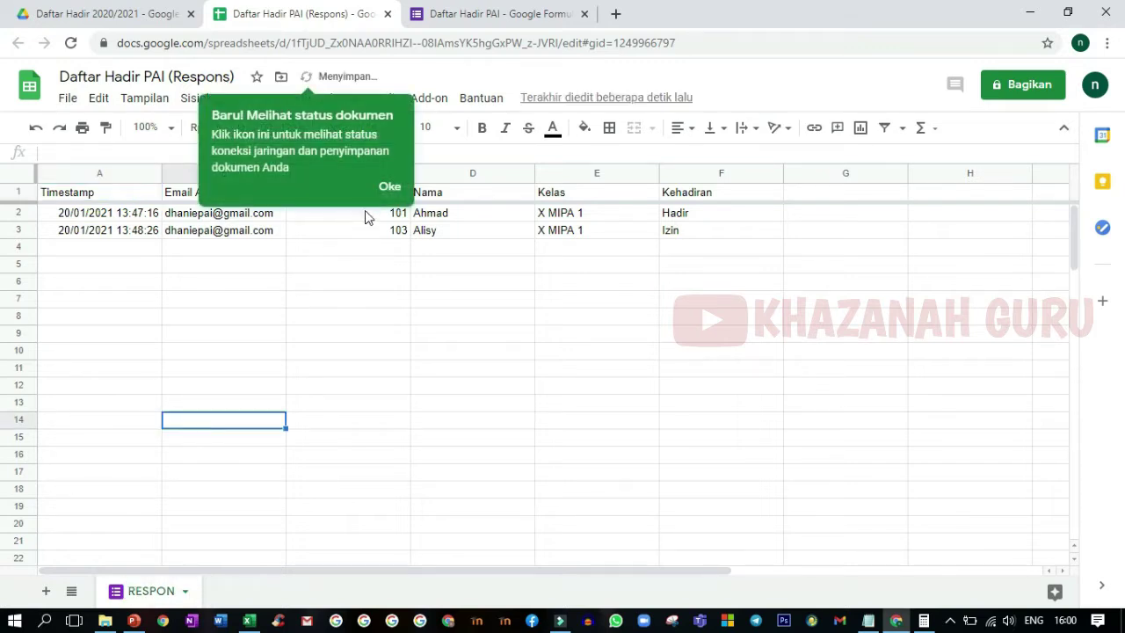
click(389, 186)
click(204, 319)
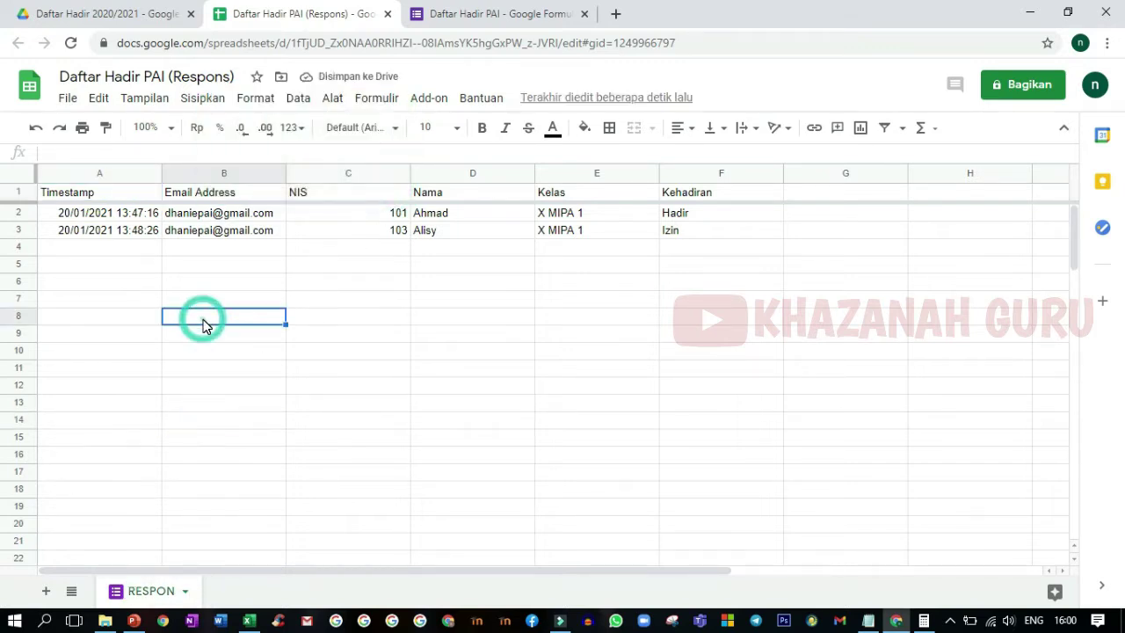
- In the form editor, scroll to the NIS question and open its 101|102|103 regex validation
click(444, 12)
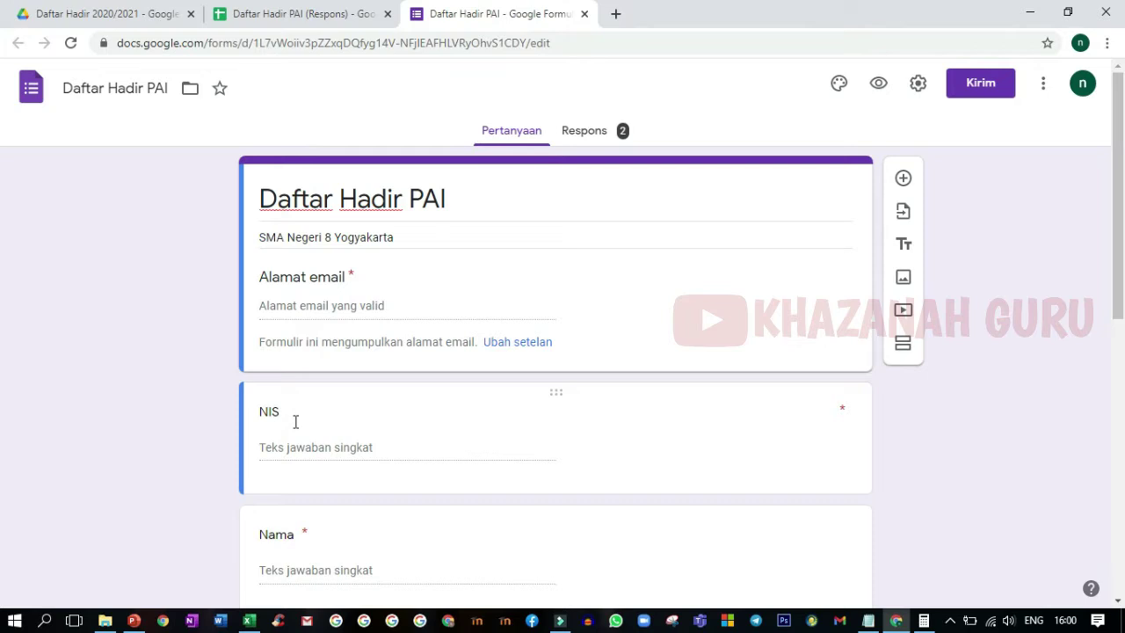
scroll(294, 422, down, 1)
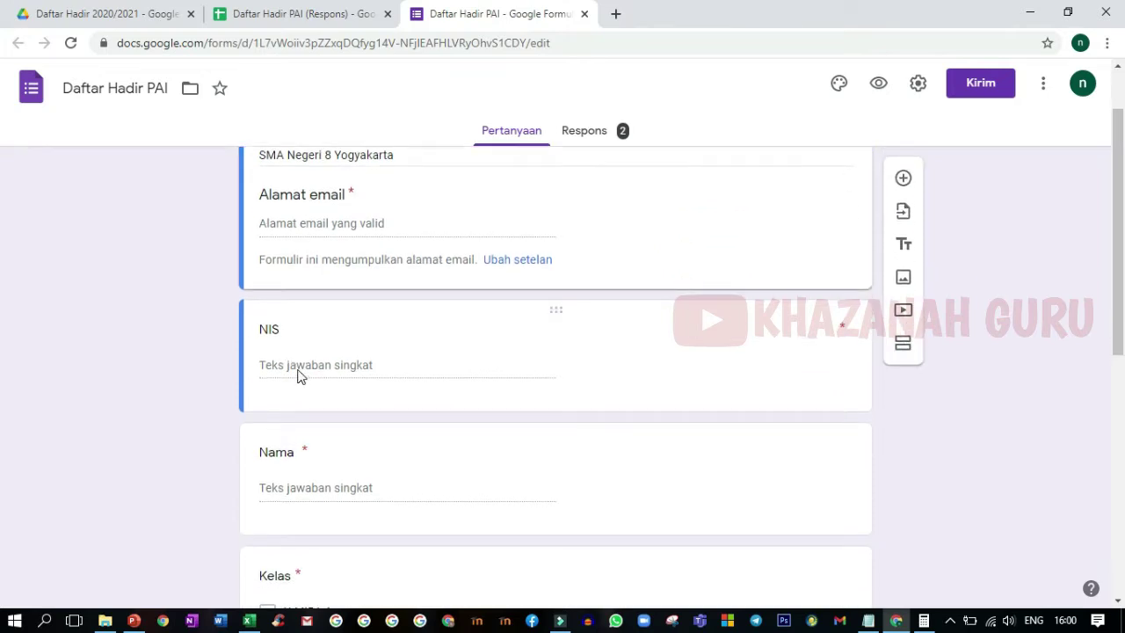
click(283, 368)
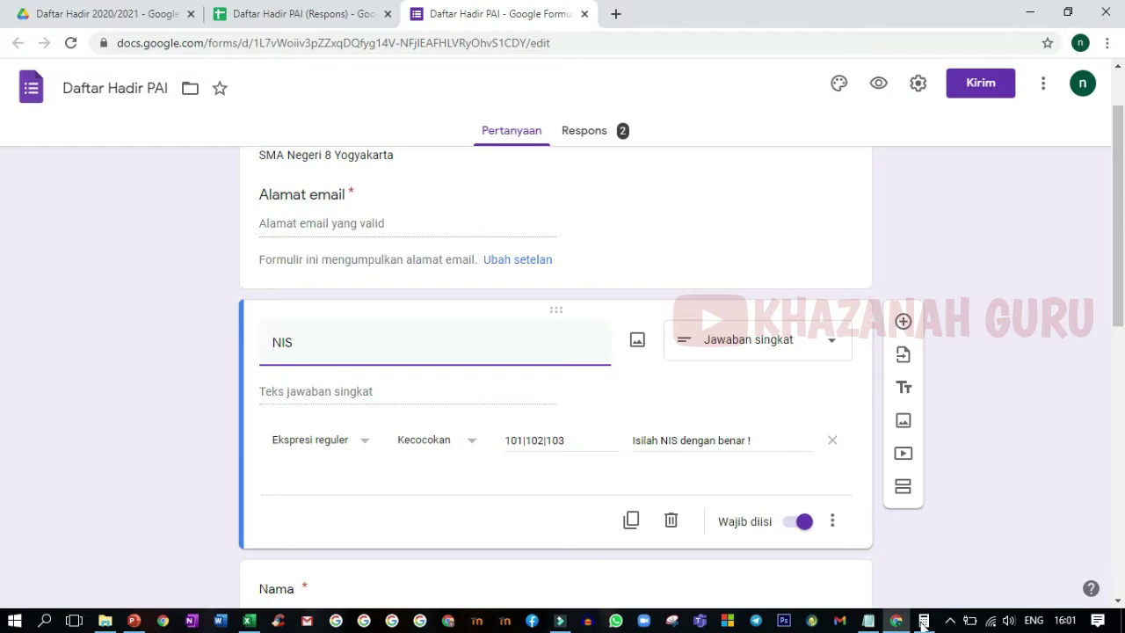
mouse_move(924, 624)
- Compute 8000 ÷ 6 in Calculator, getting 1.333,33
click(925, 624)
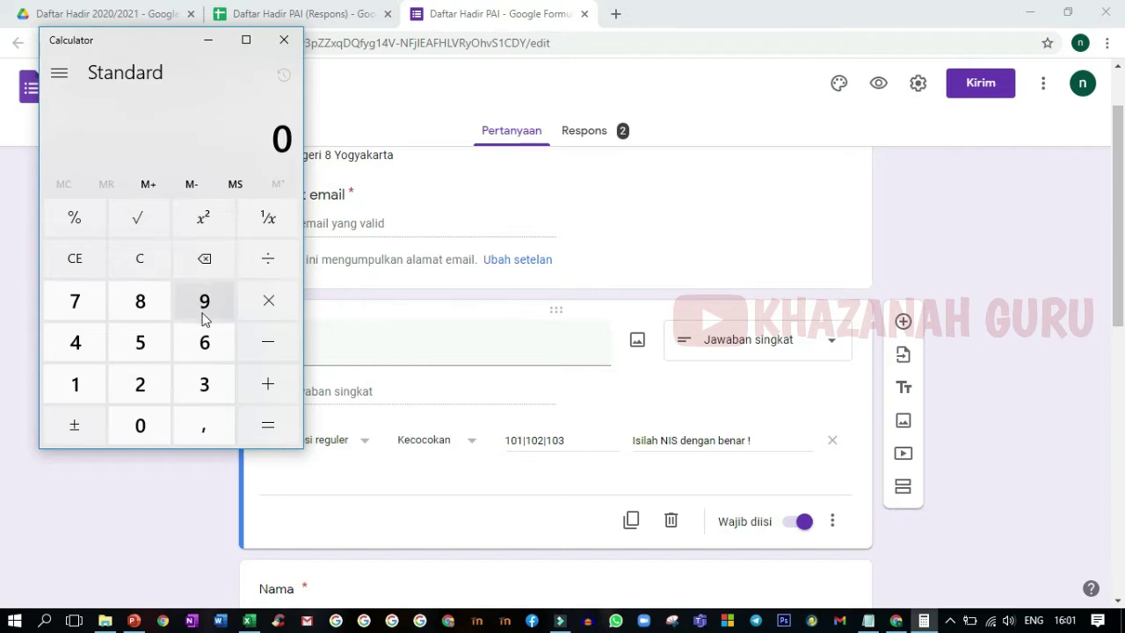
click(140, 313)
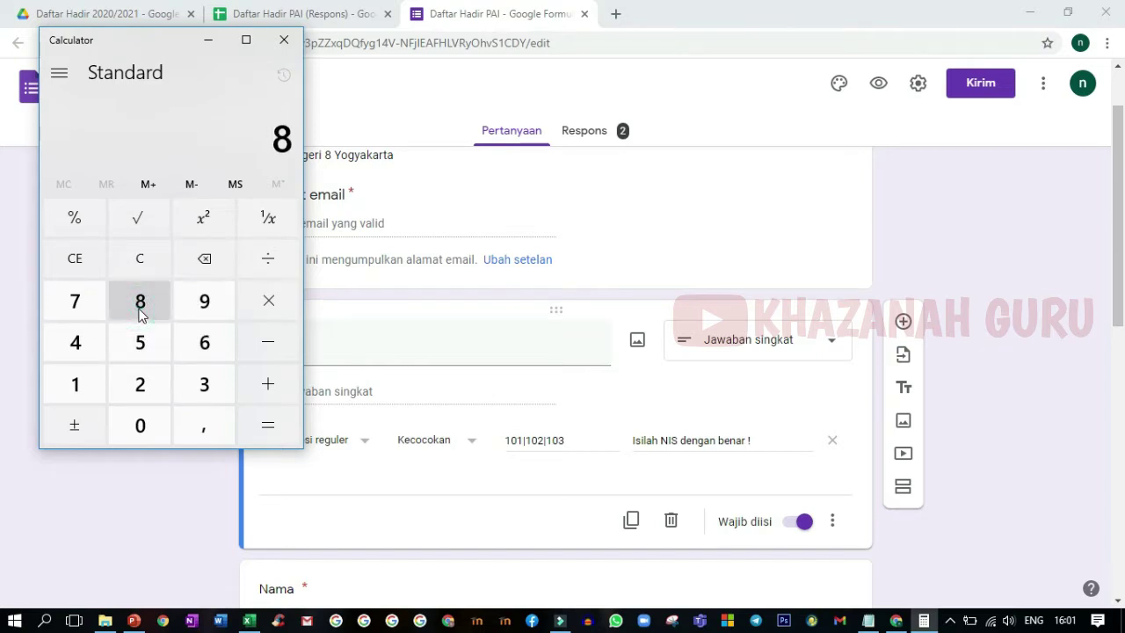
double_click(141, 425)
click(141, 426)
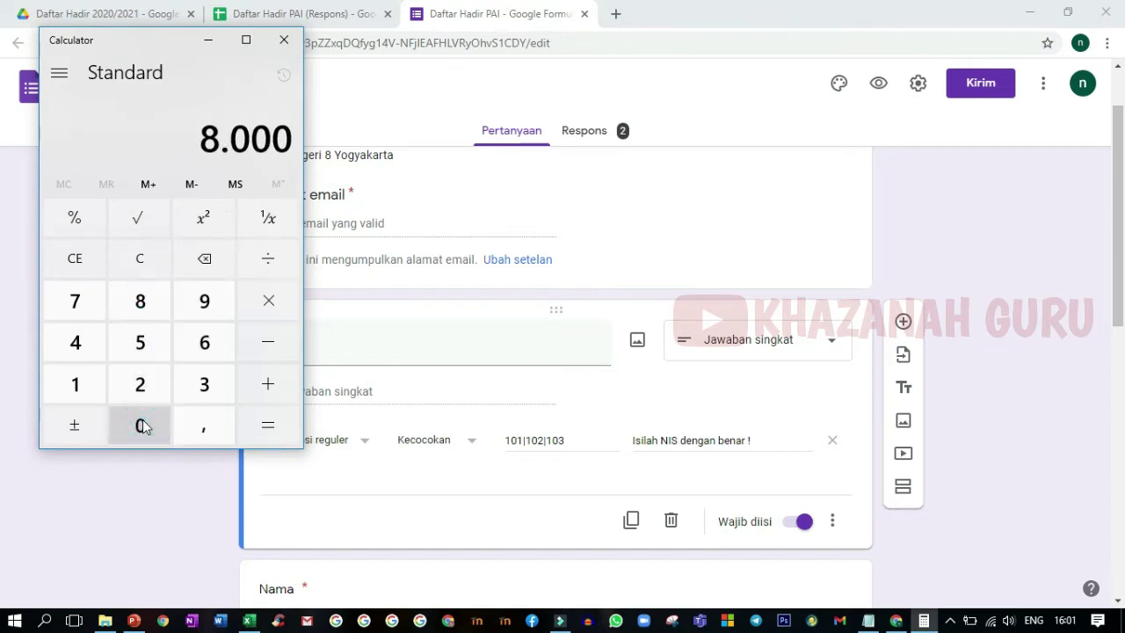
click(259, 264)
click(202, 343)
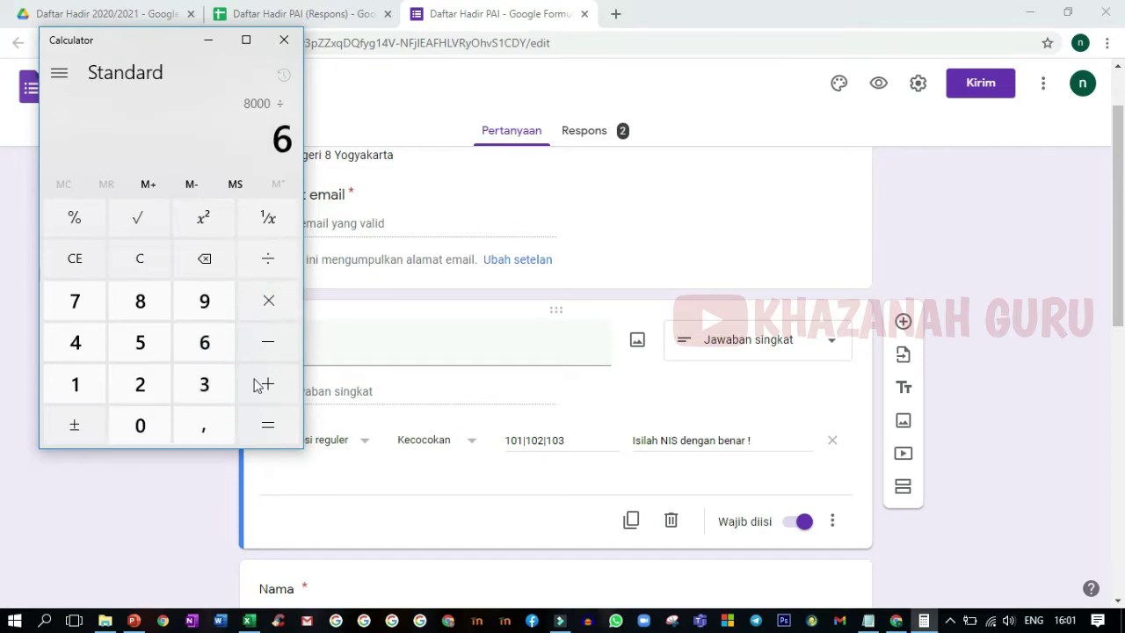
click(276, 424)
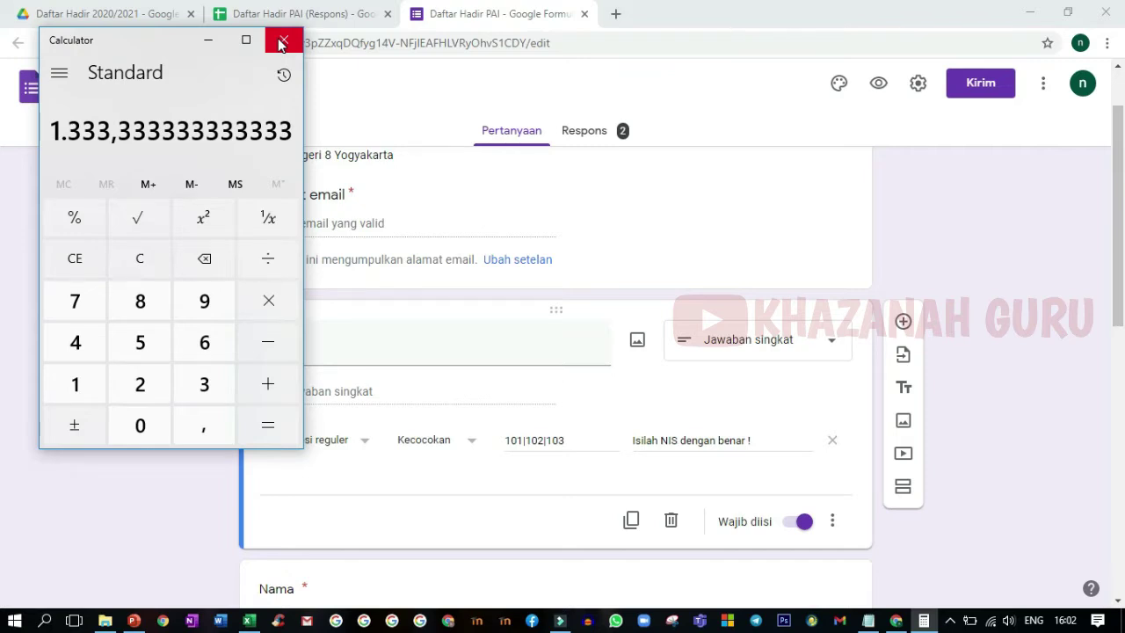
- Close Calculator and place the cursor at the end of the 101|102|103 pattern field
click(281, 44)
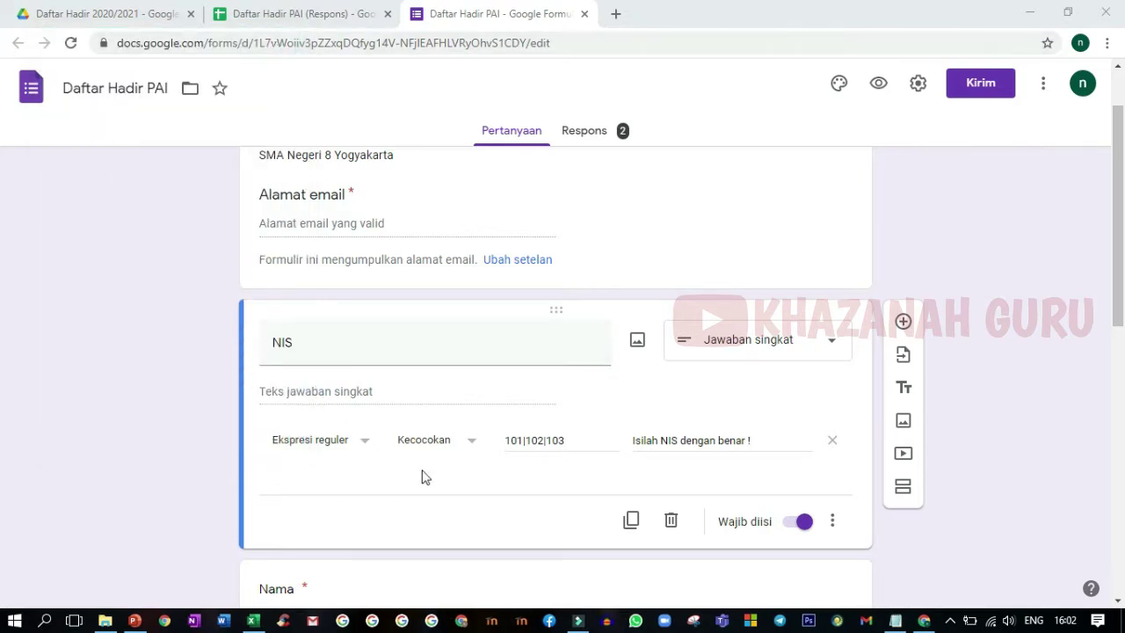
click(510, 441)
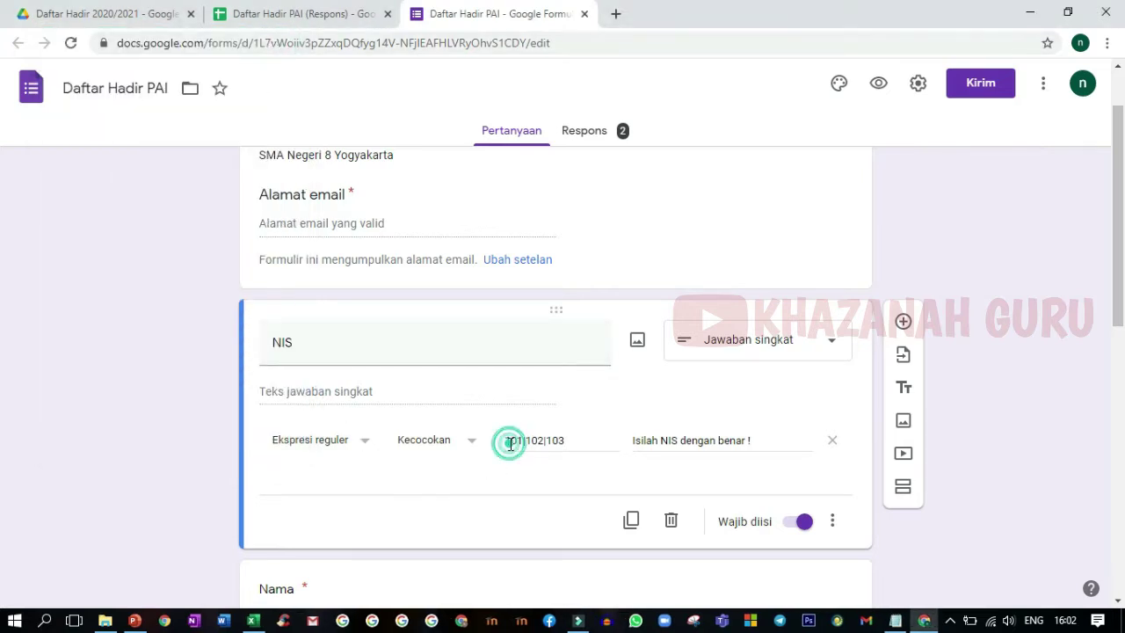
click(564, 442)
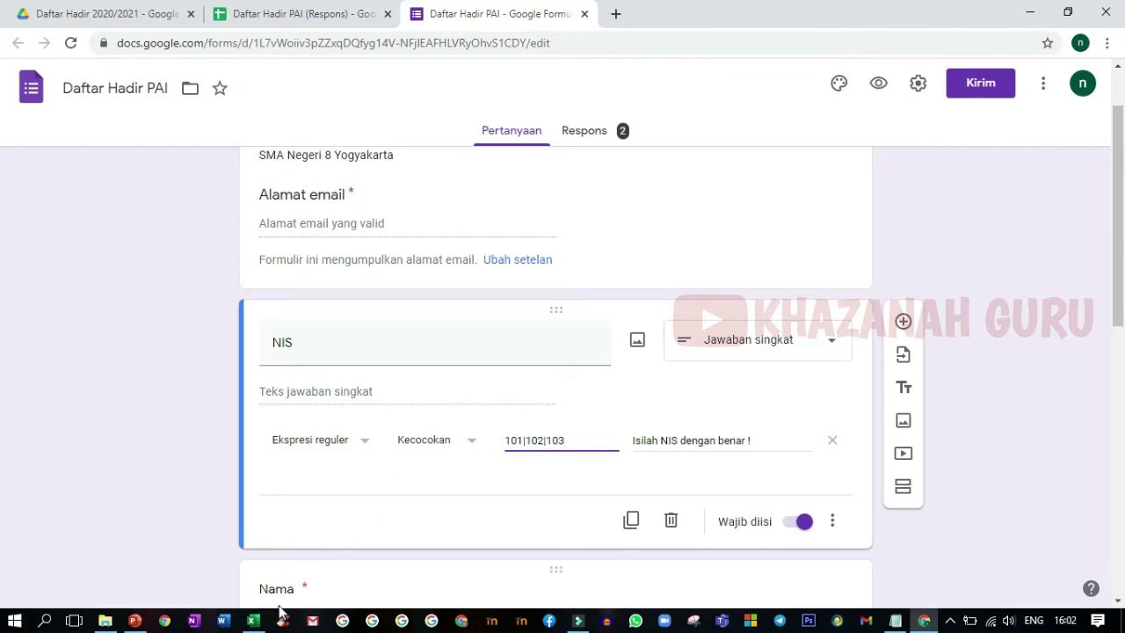
- In the NIS X 2020 2021 workbook, enter =D4 in E4 so it shows 101, then select E5
click(253, 620)
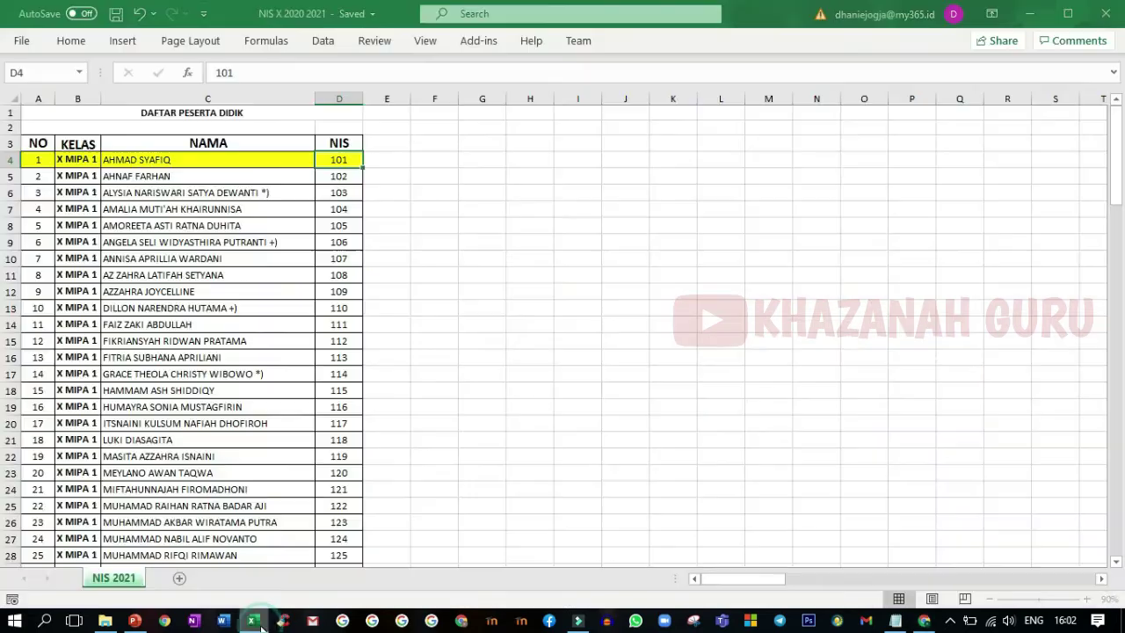
click(383, 165)
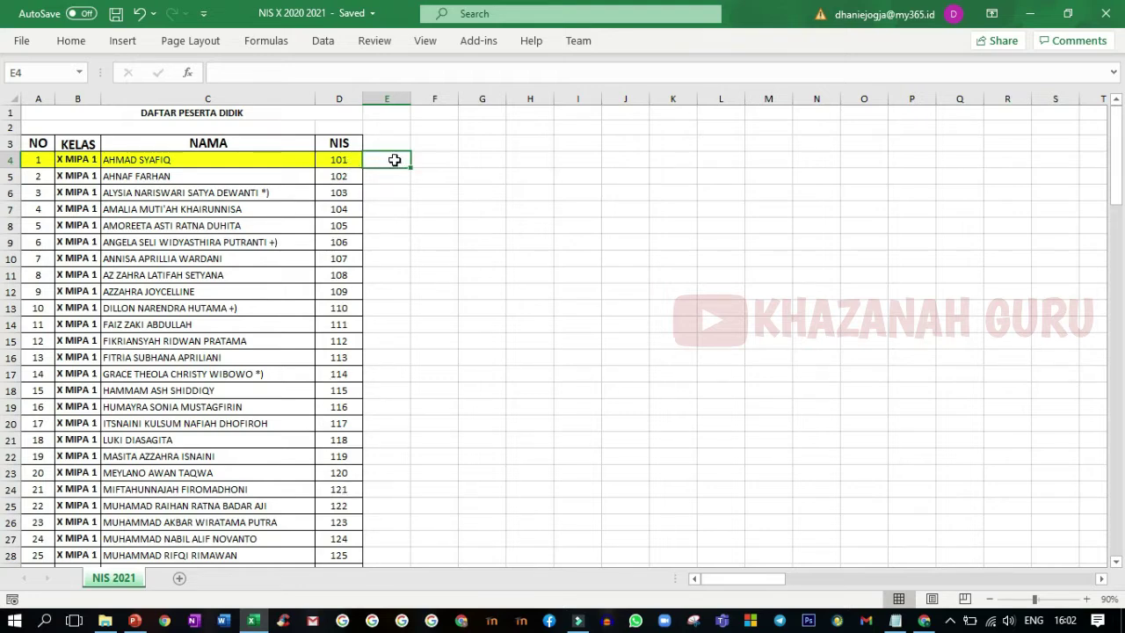
click(345, 160)
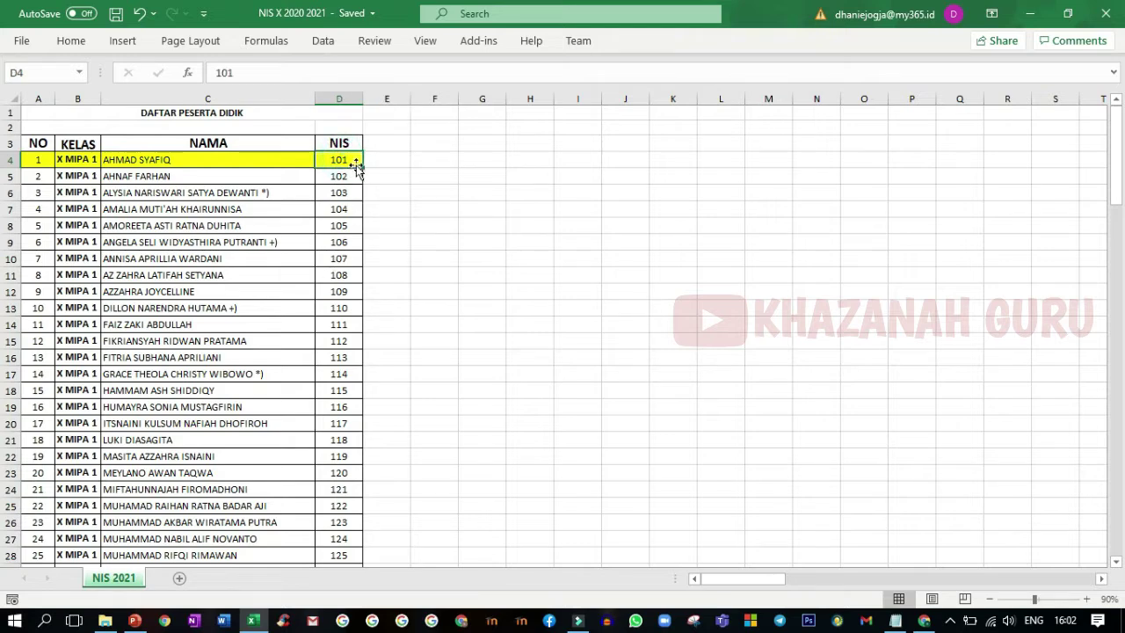
click(379, 161)
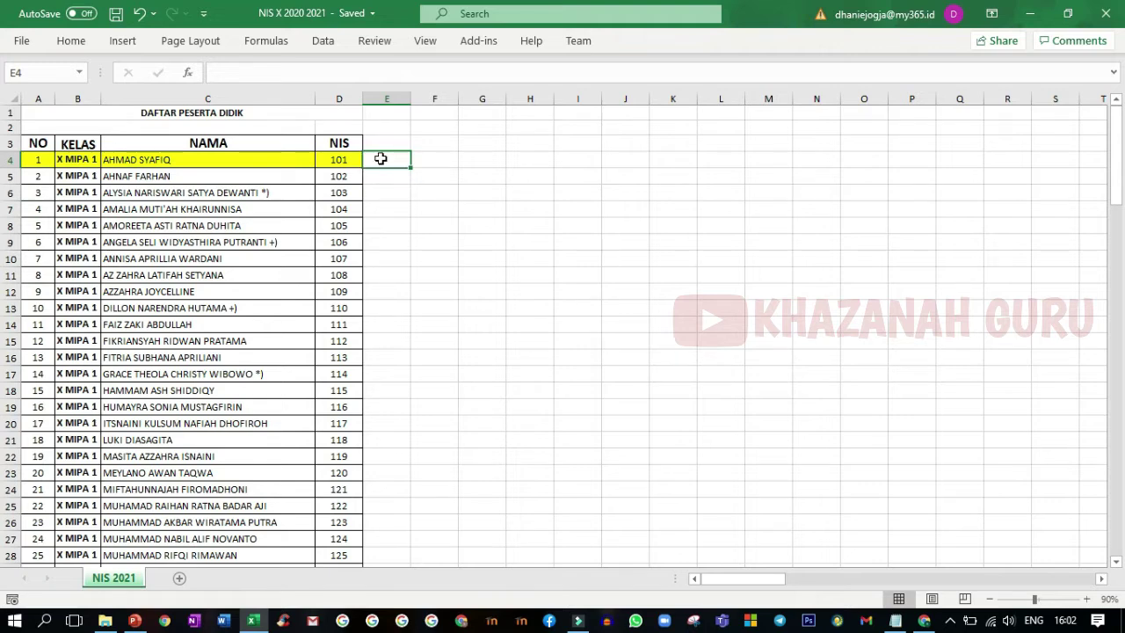
text(=)
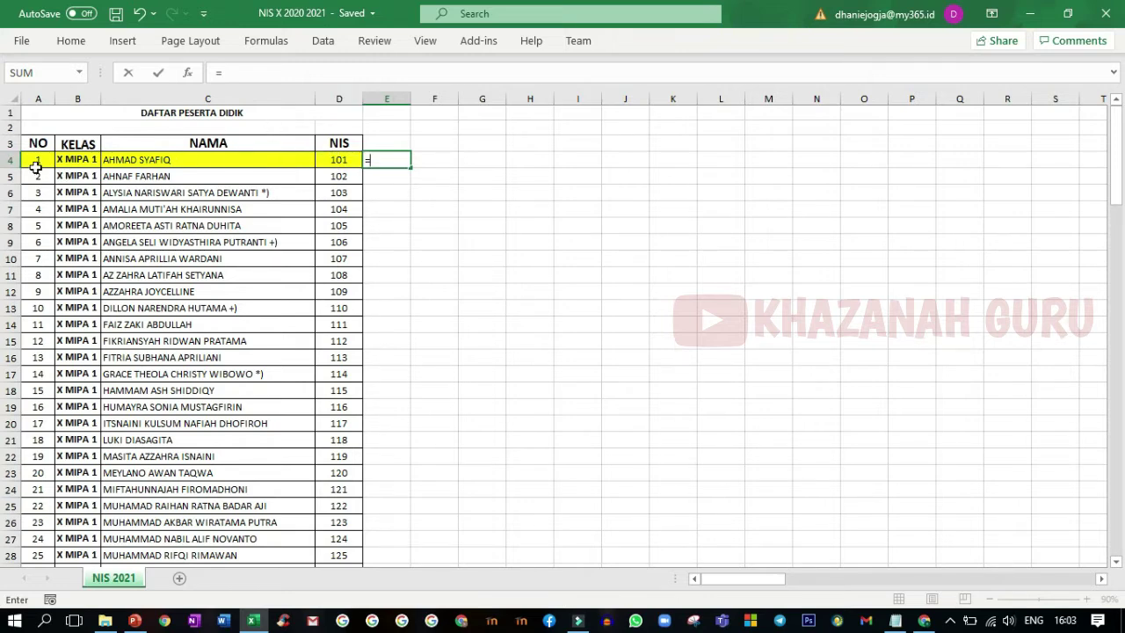
click(355, 160)
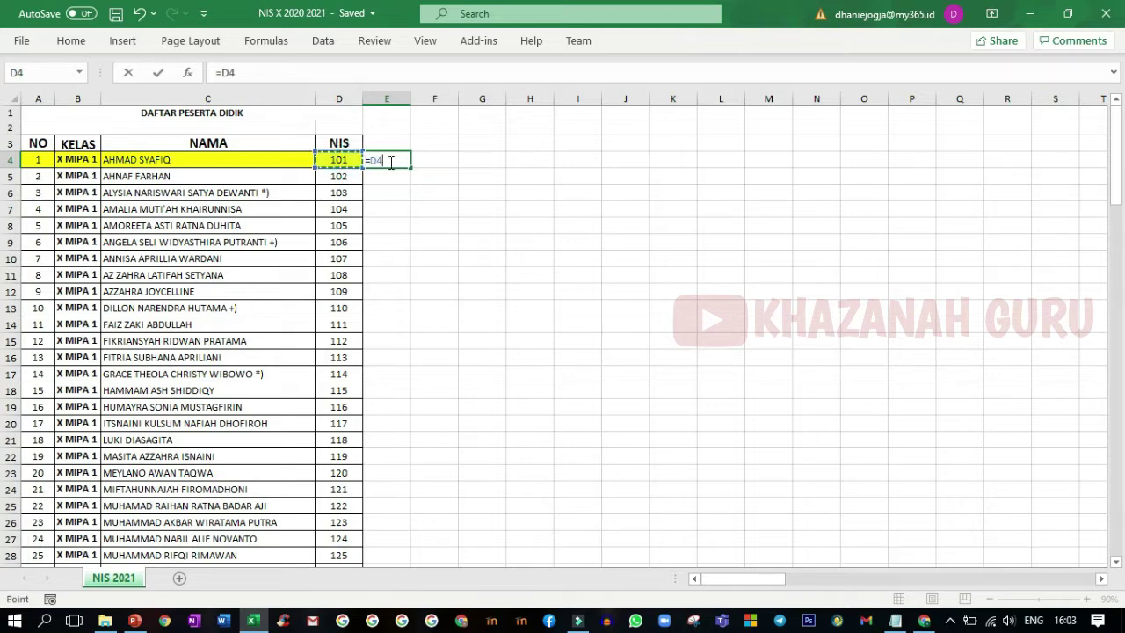
key(Return)
click(393, 161)
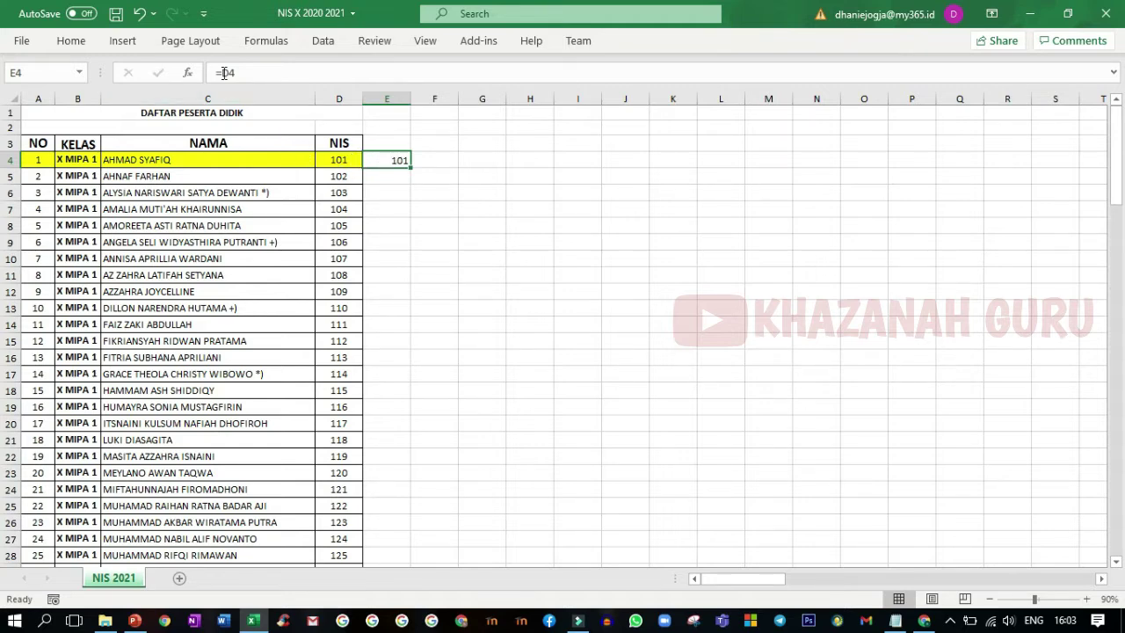
click(386, 176)
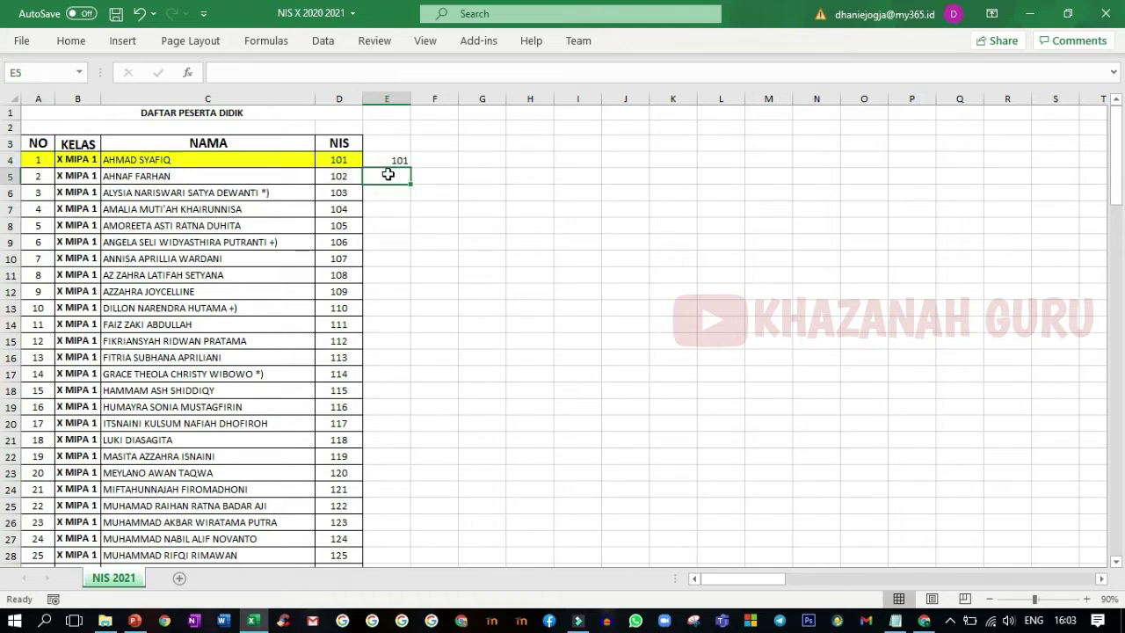
- Enter =E4&"|"&D5 in E5 to join the previous list with the next NIS
text(=)
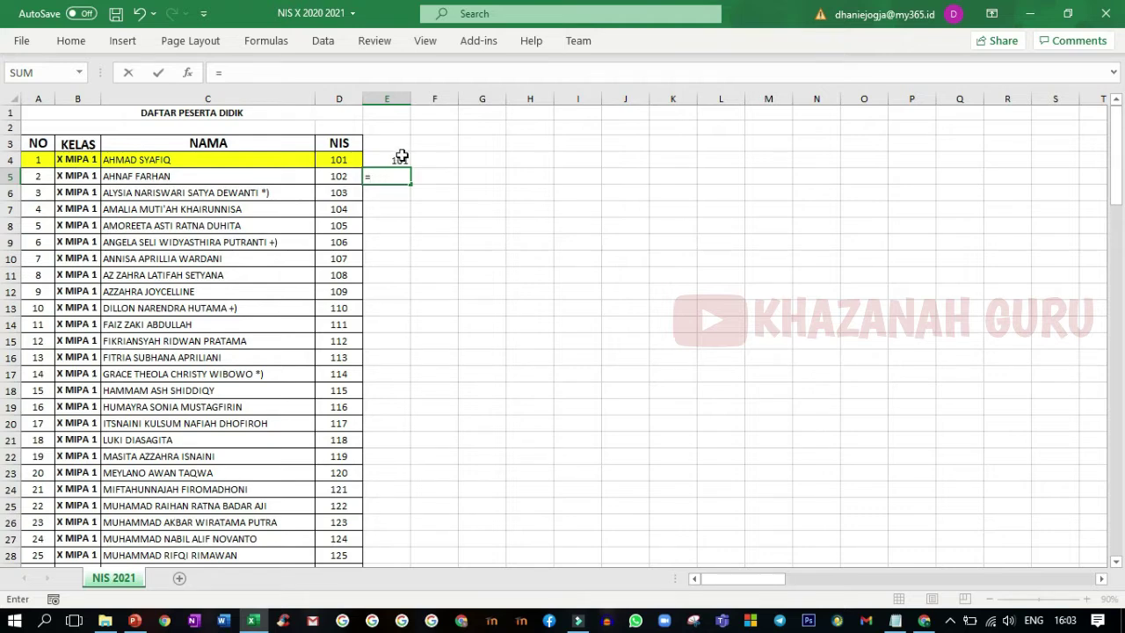
click(392, 156)
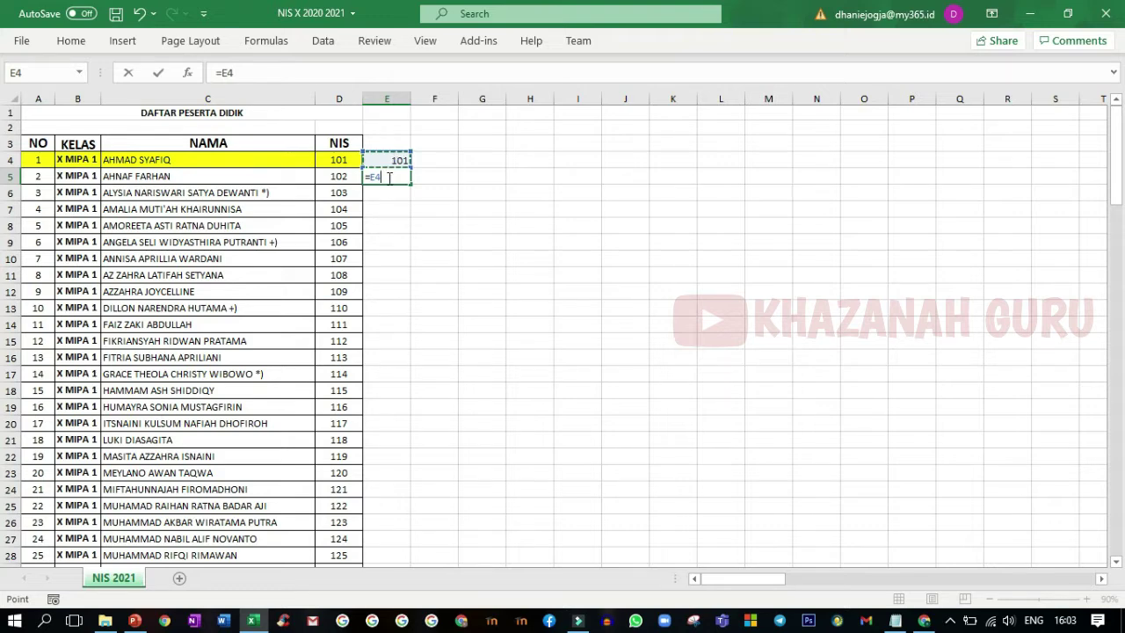
text(&"|"&)
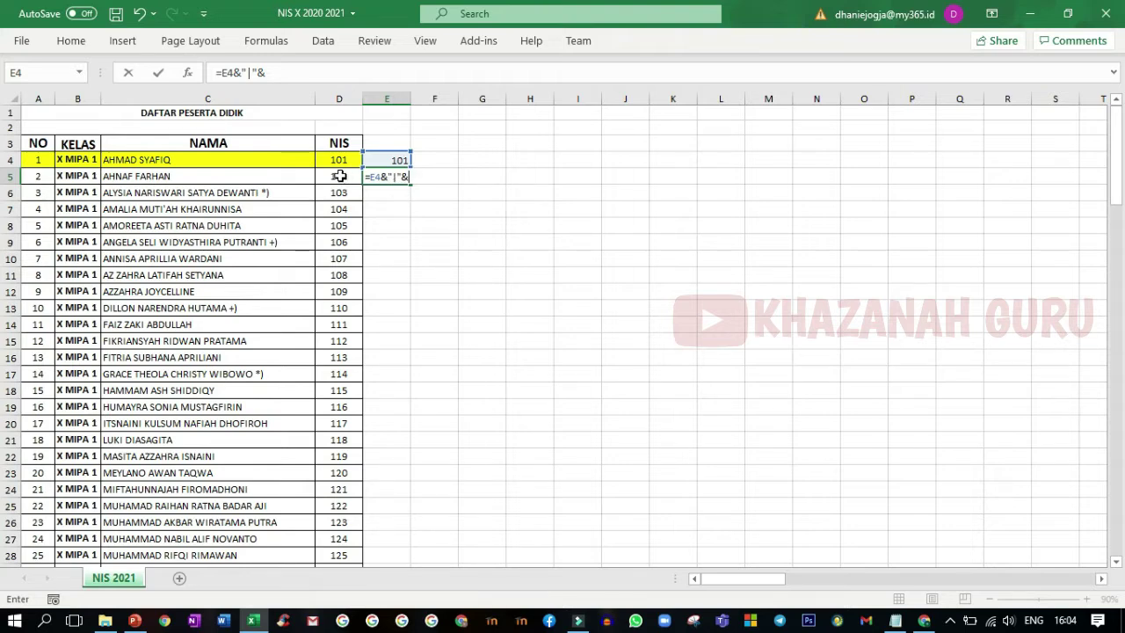
click(340, 176)
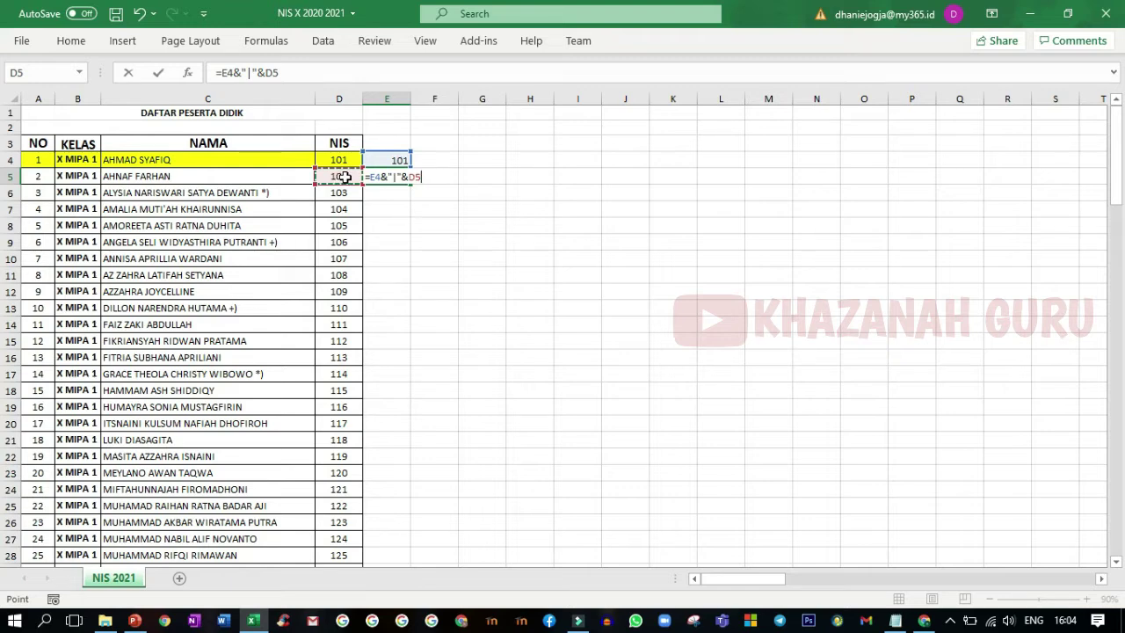
key(Return)
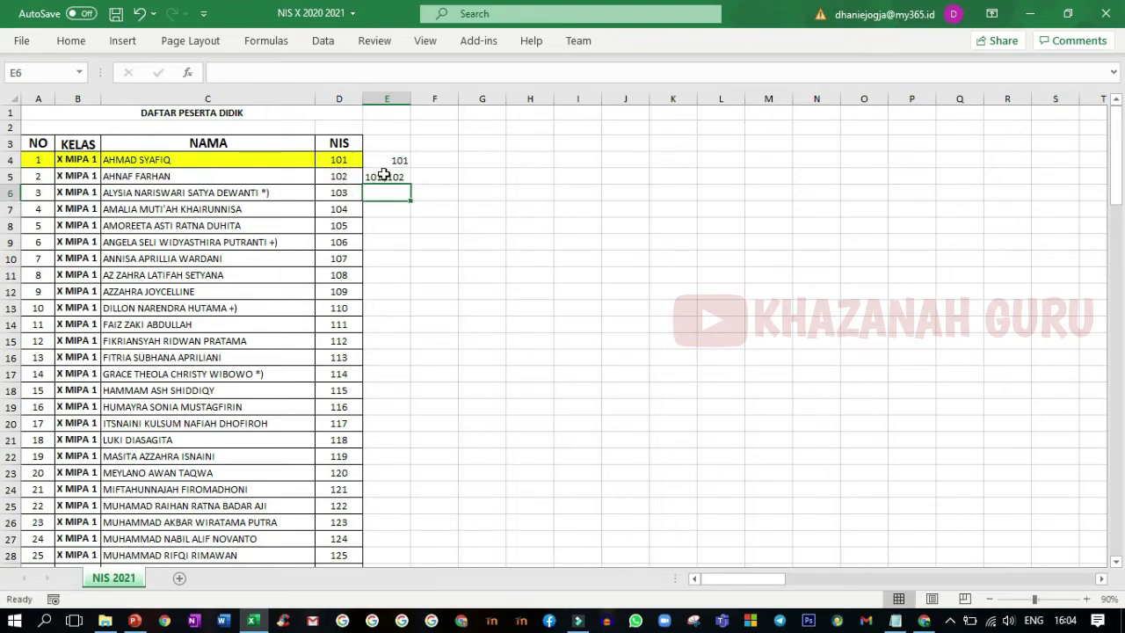
click(382, 173)
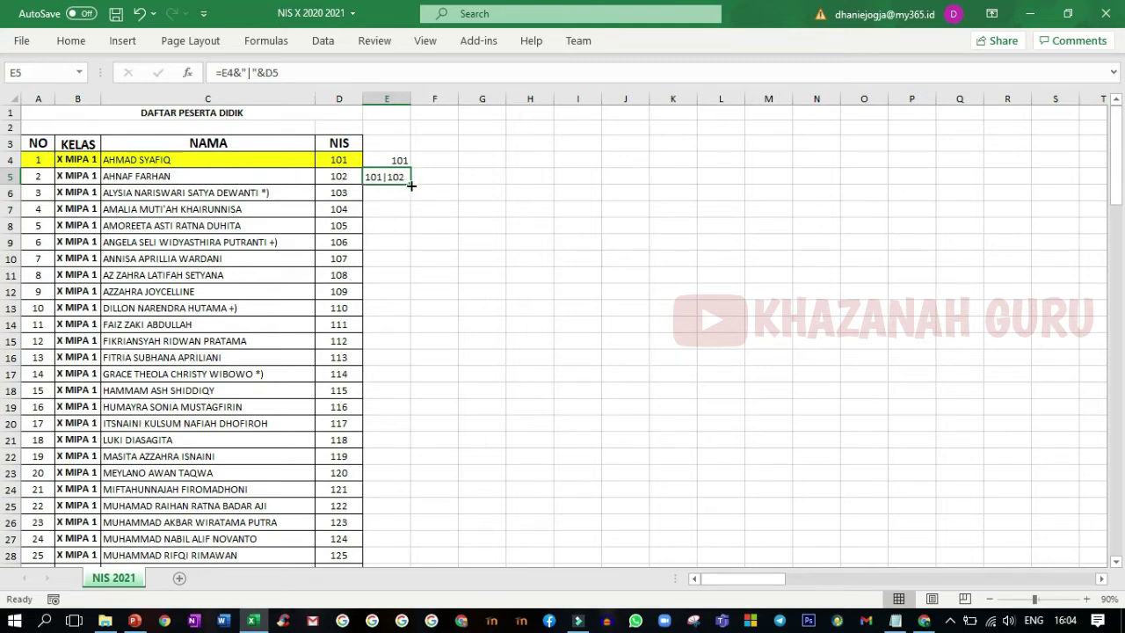
- Fill the joining formula down column E to row 254 and select E254
drag(412, 186, 410, 201)
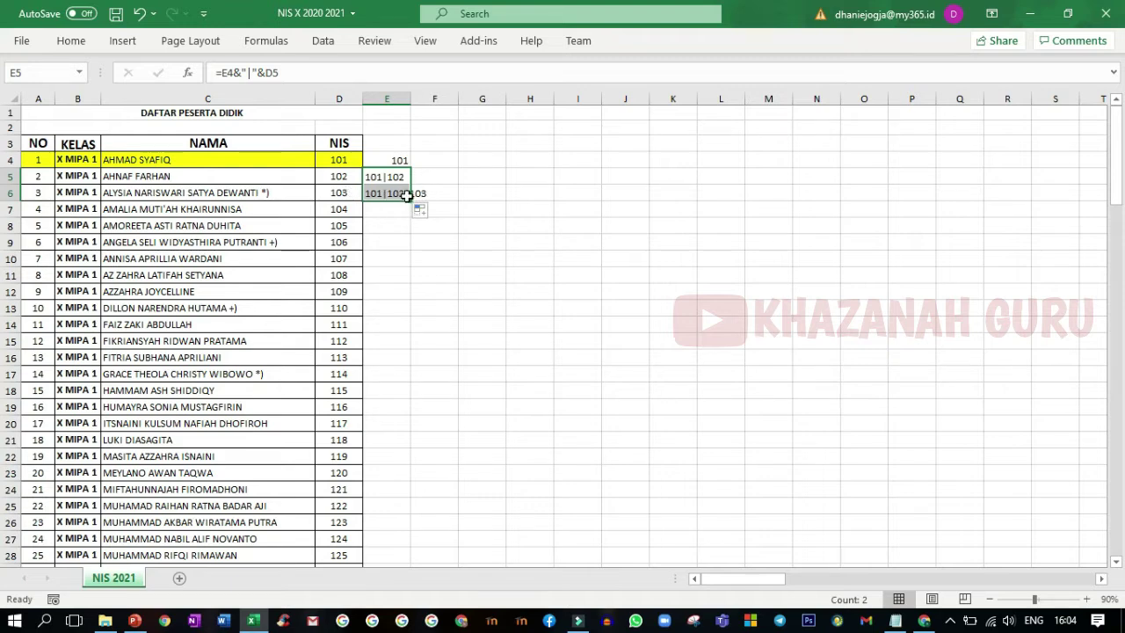
drag(413, 200, 397, 304)
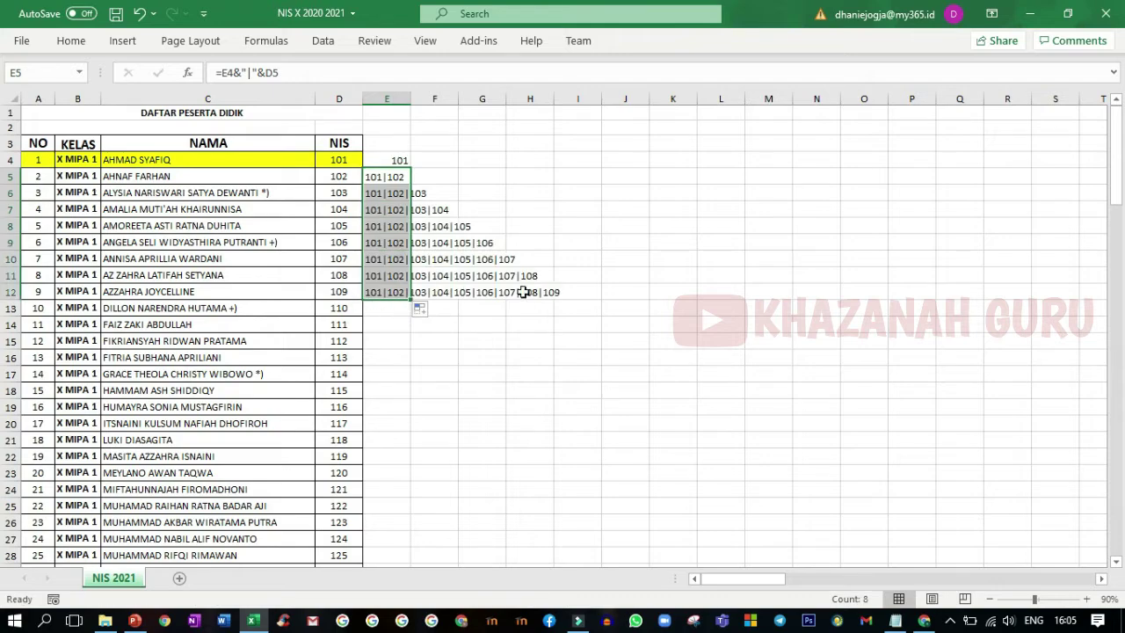
drag(410, 300, 409, 550)
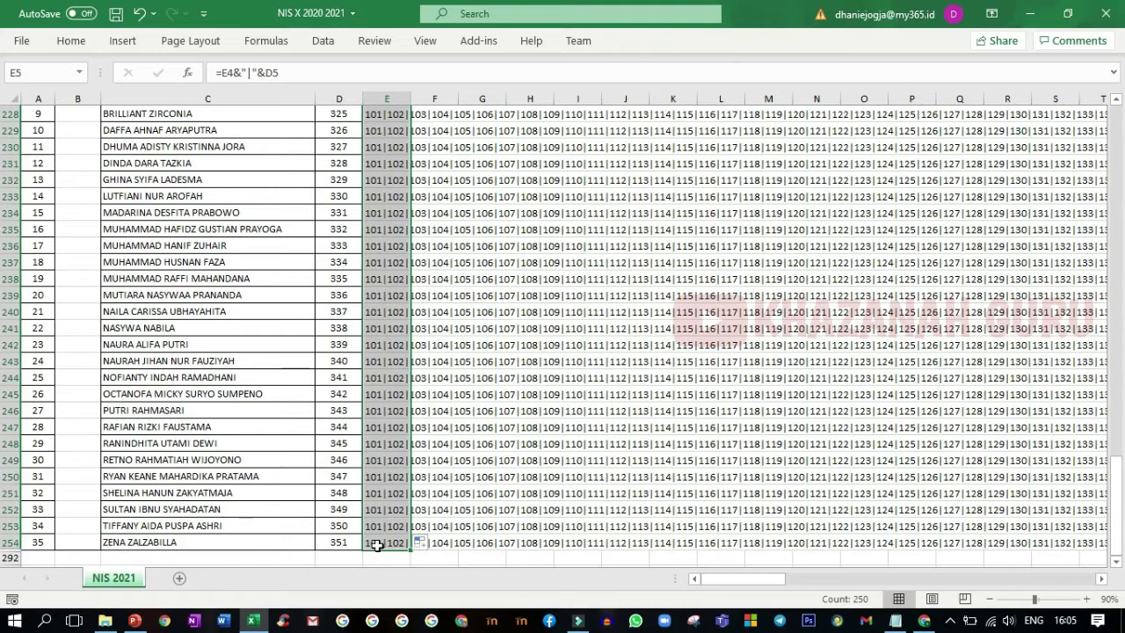
click(381, 546)
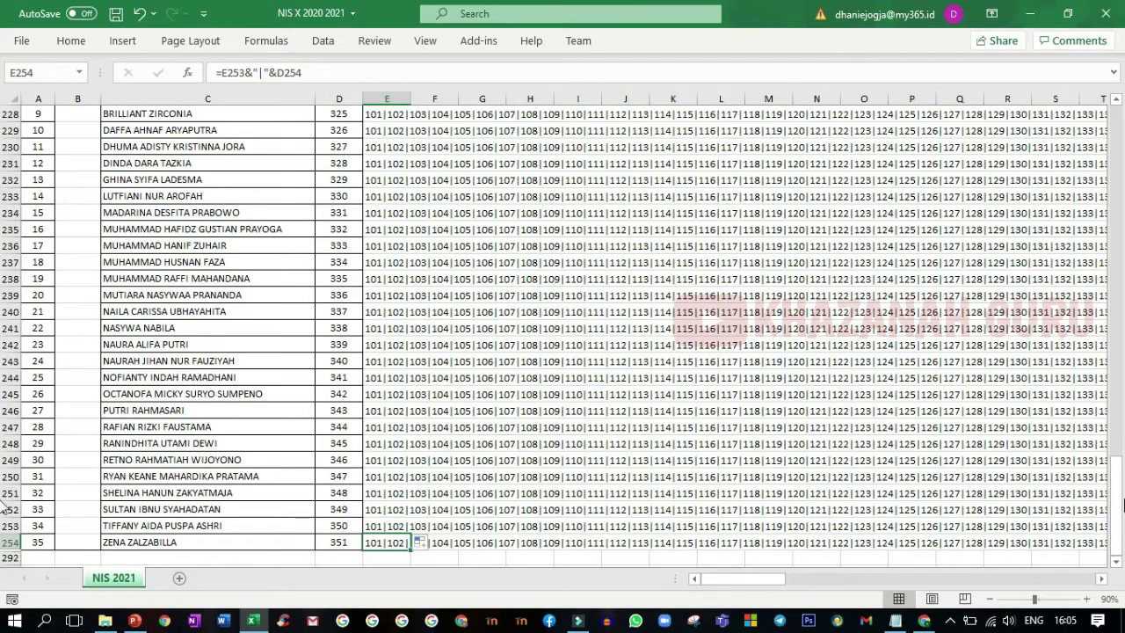
drag(780, 579, 1091, 587)
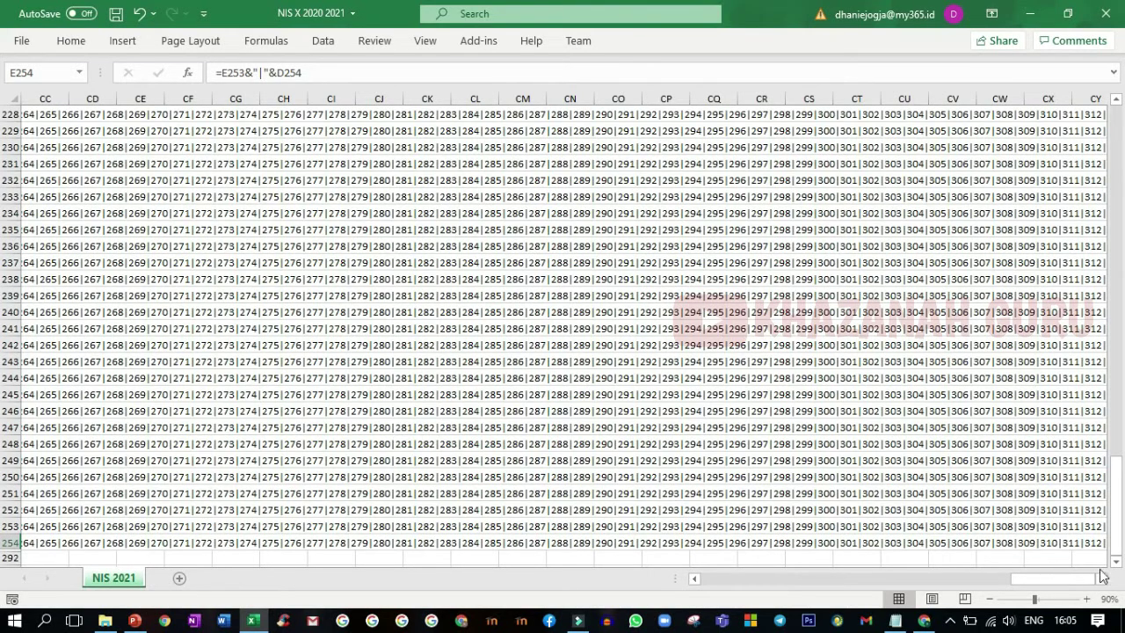
click(1102, 579)
click(1102, 579)
click(1102, 579)
click(1104, 580)
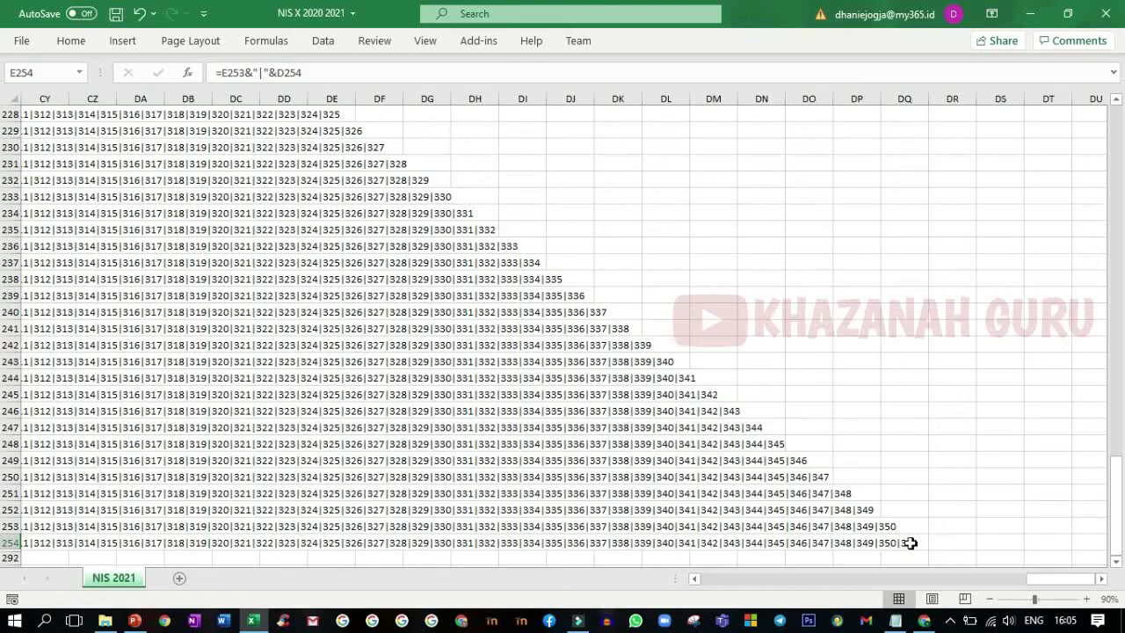
click(909, 542)
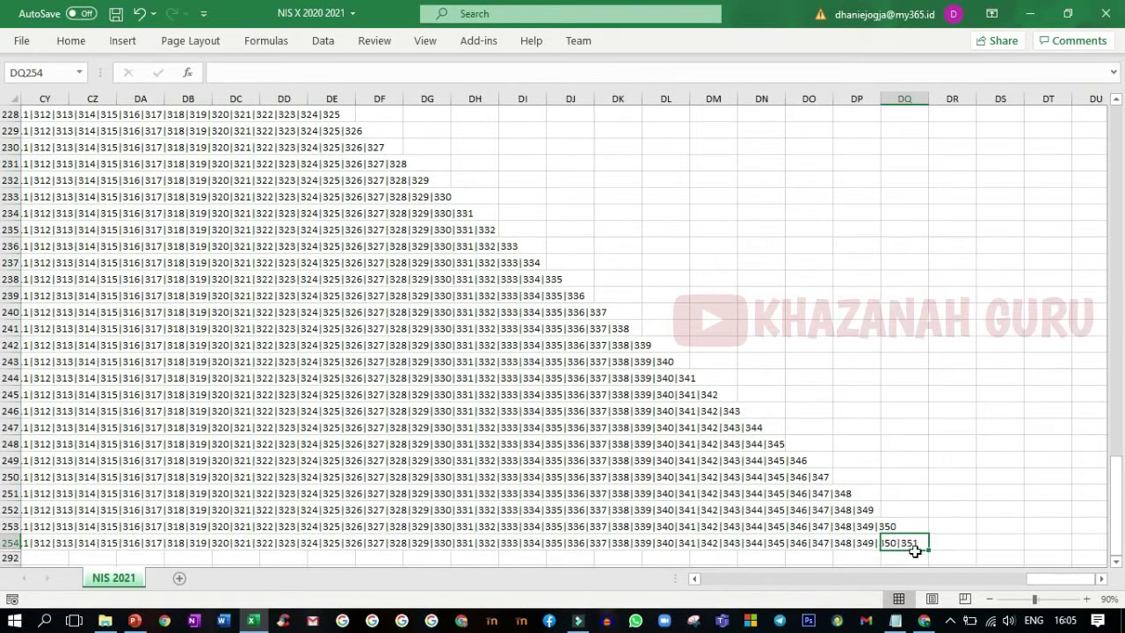
drag(1040, 581, 660, 582)
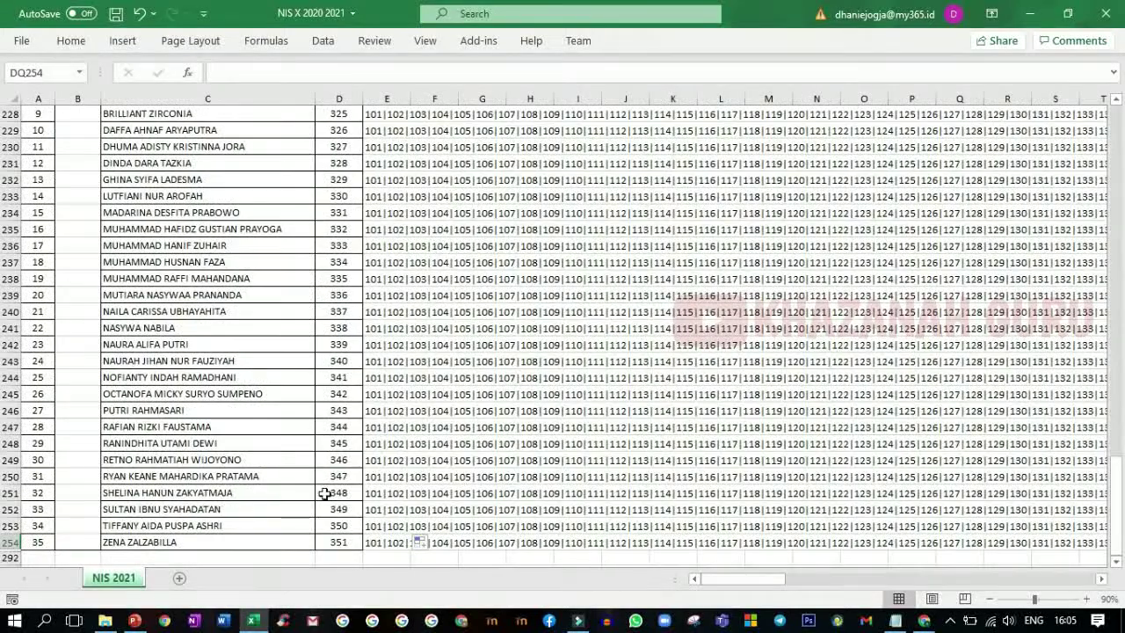
click(336, 542)
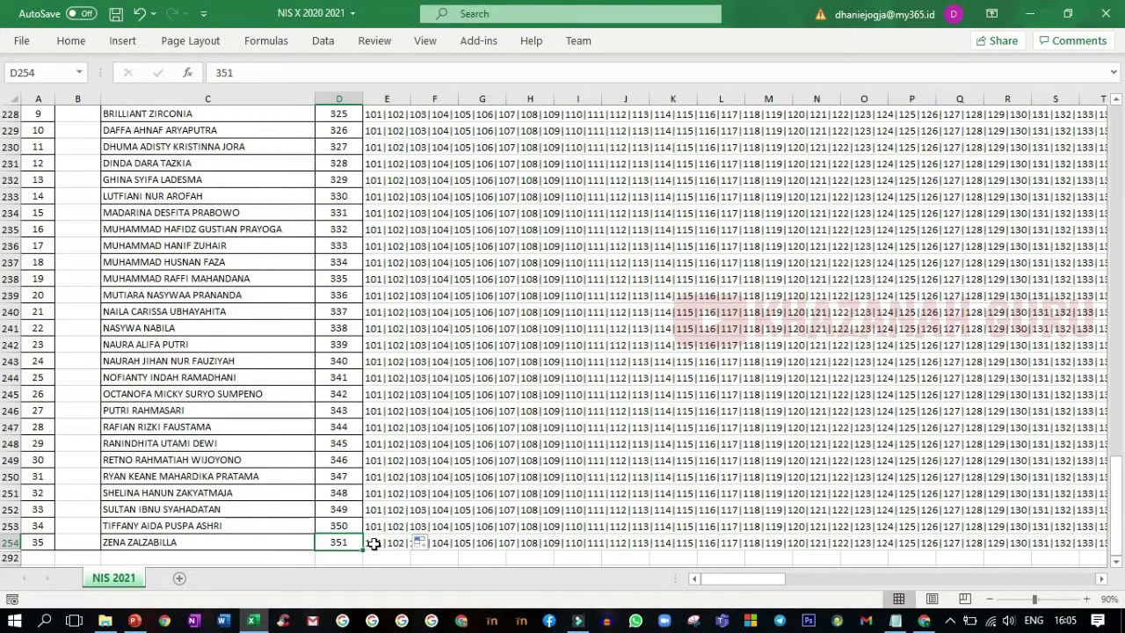
click(373, 544)
drag(741, 582, 653, 575)
click(1102, 579)
scroll(629, 266, up, 10)
scroll(692, 405, up, 18)
scroll(695, 413, up, 5)
scroll(369, 421, down, 11)
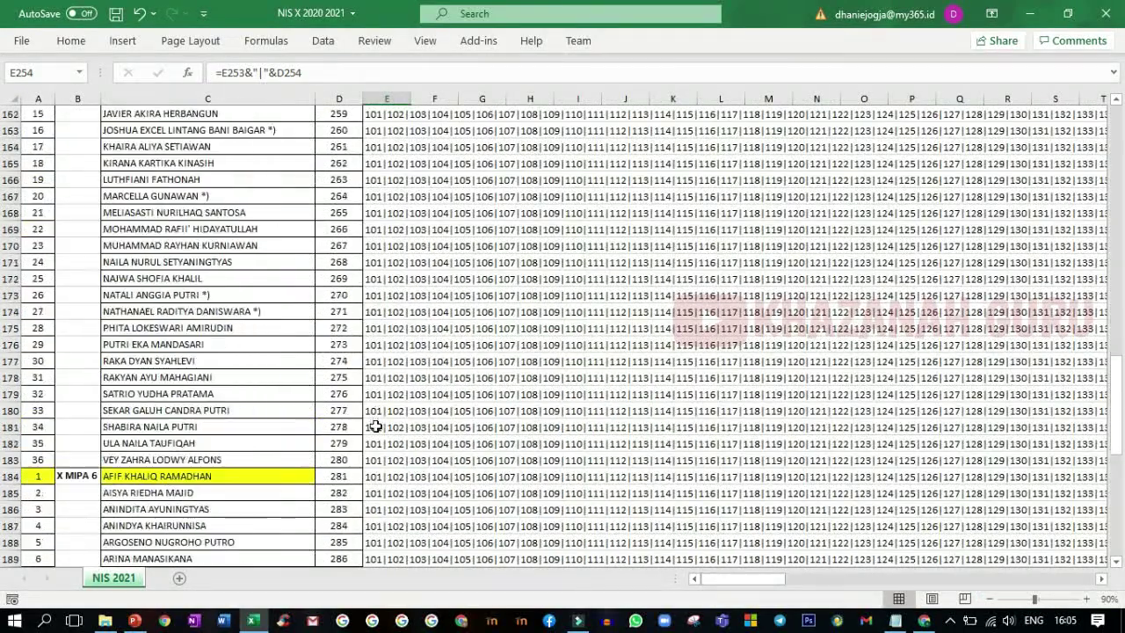
scroll(376, 426, down, 20)
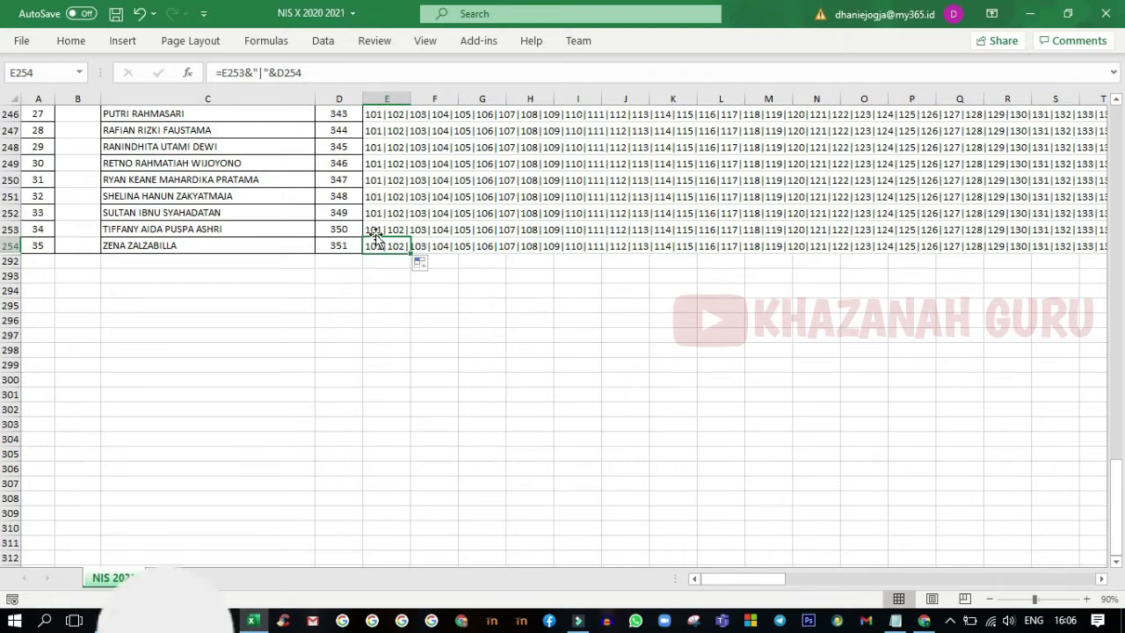
- Copy the complete 101 through 351 joined NIS string from cell E254
click(439, 245)
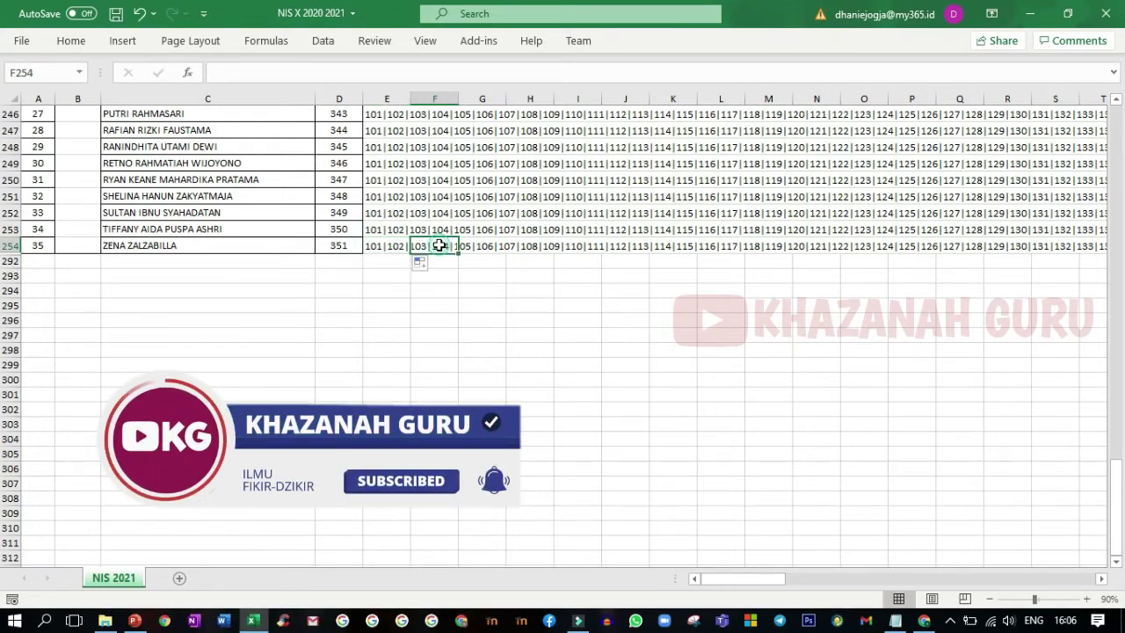
click(374, 246)
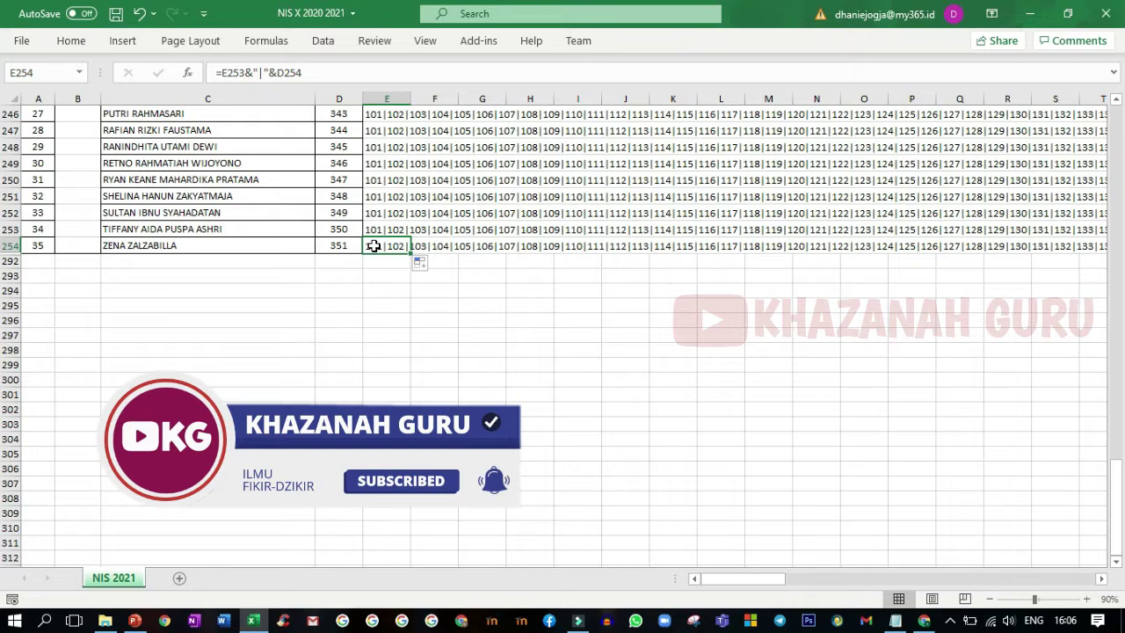
right_click(374, 245)
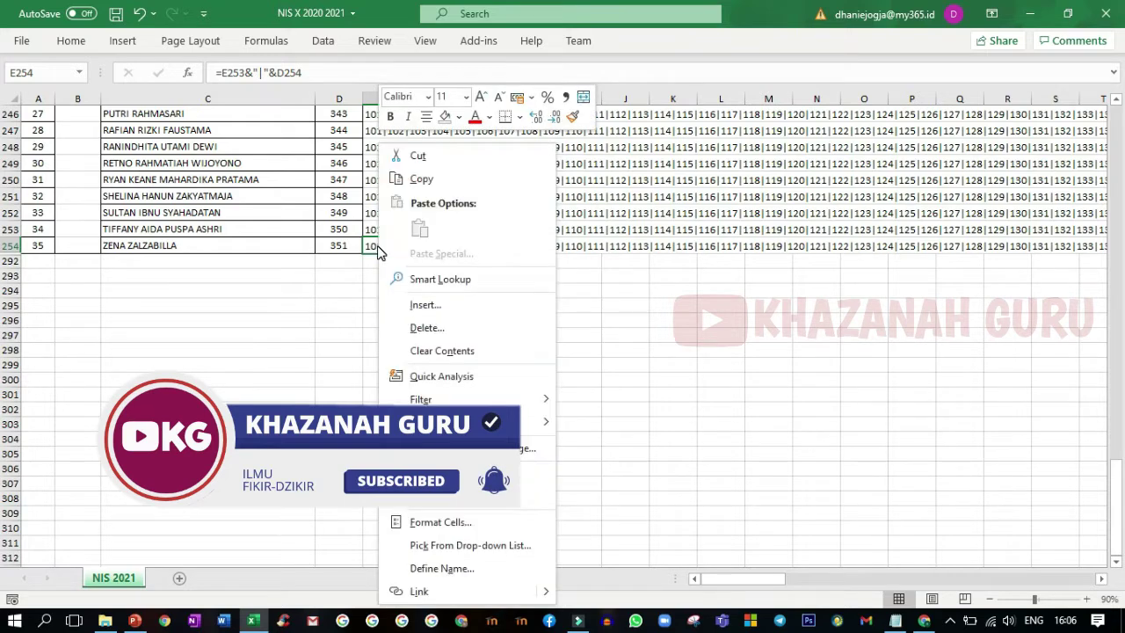
click(417, 180)
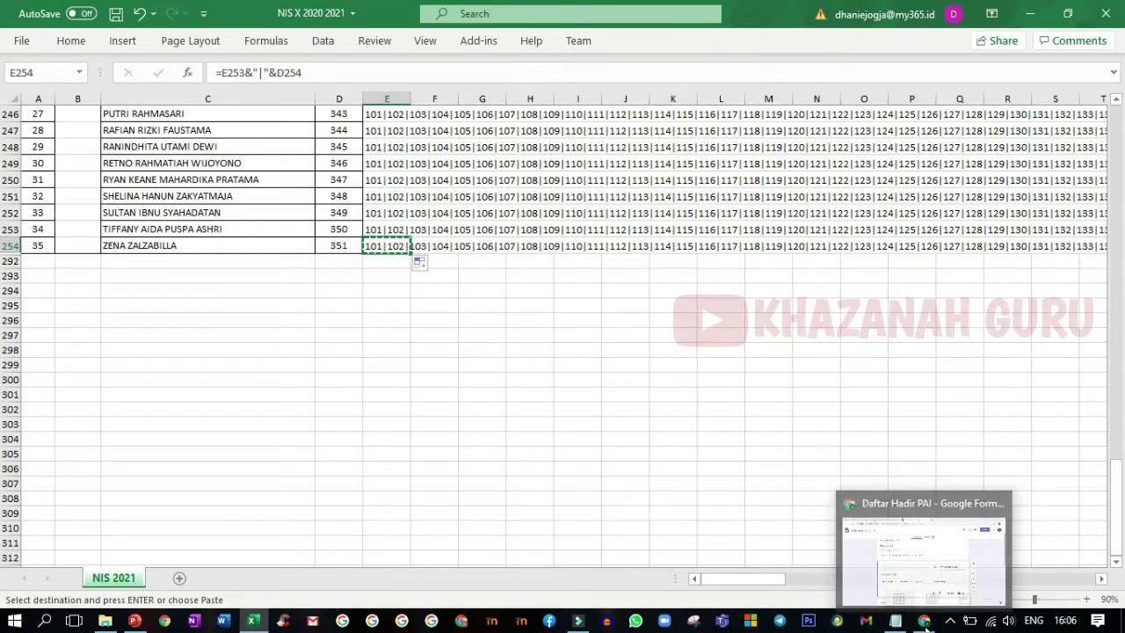
click(924, 621)
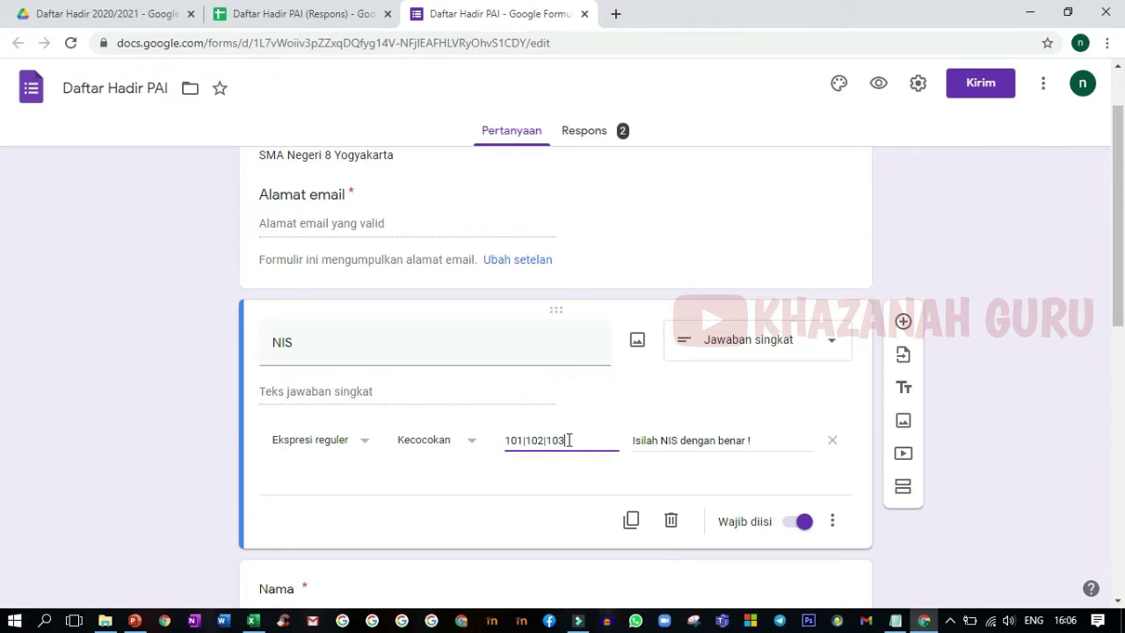
- Replace the NIS regex pattern with the pasted 101|102|…|351 list and save the form settings
key(BackSpace)
key(BackSpace)
key(BackSpace)
key(BackSpace)
key(BackSpace)
key(BackSpace)
key(BackSpace)
key(BackSpace)
key(BackSpace)
key(BackSpace)
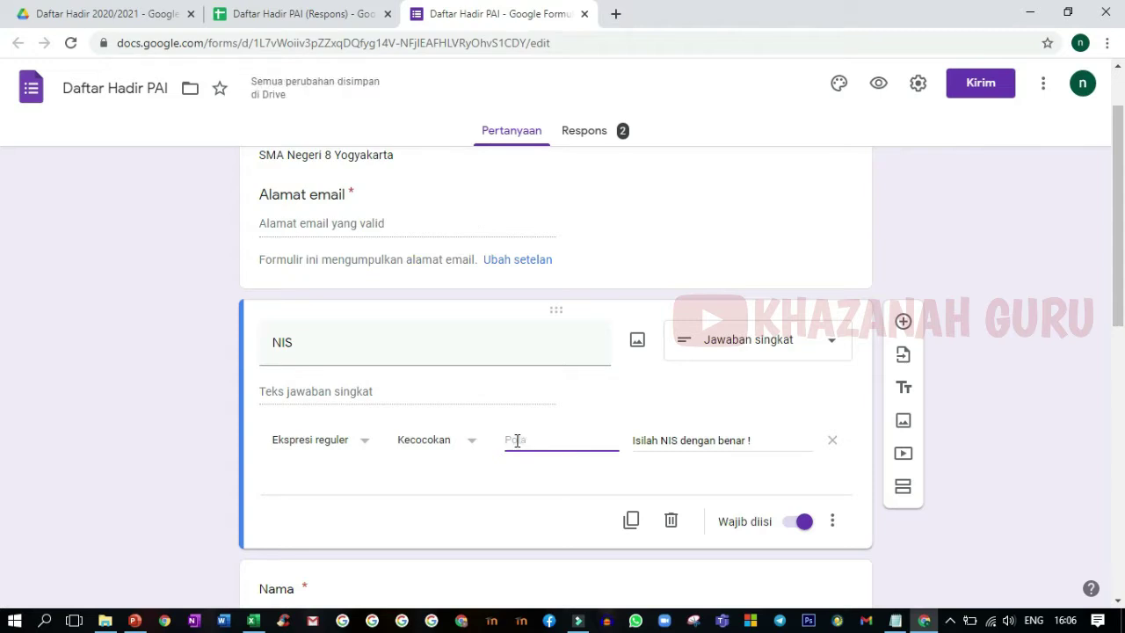
right_click(513, 441)
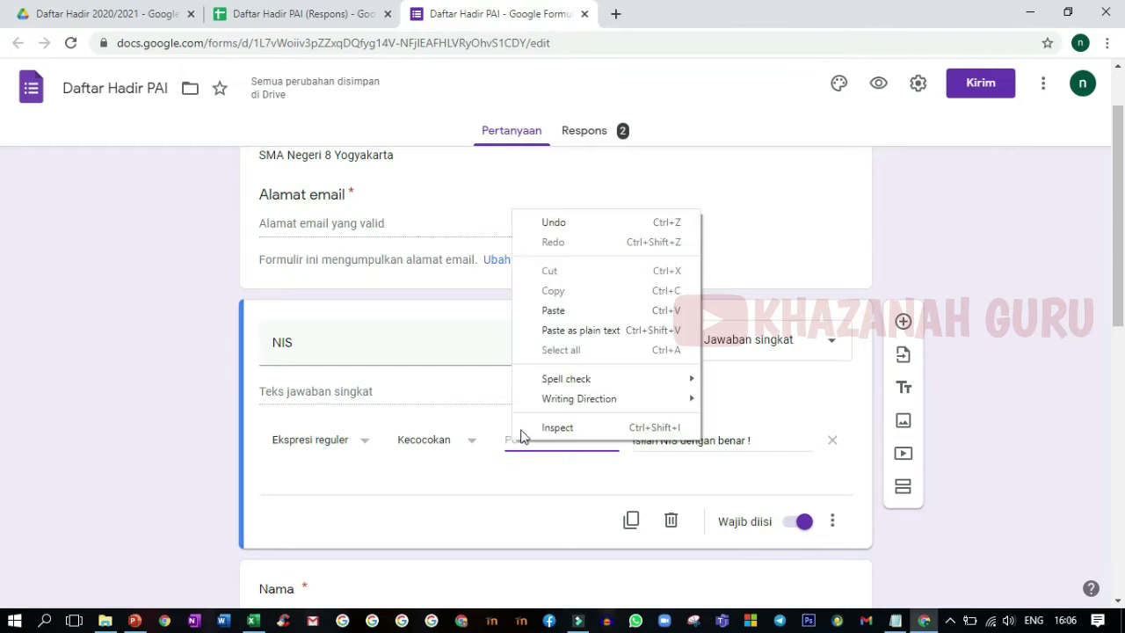
click(508, 439)
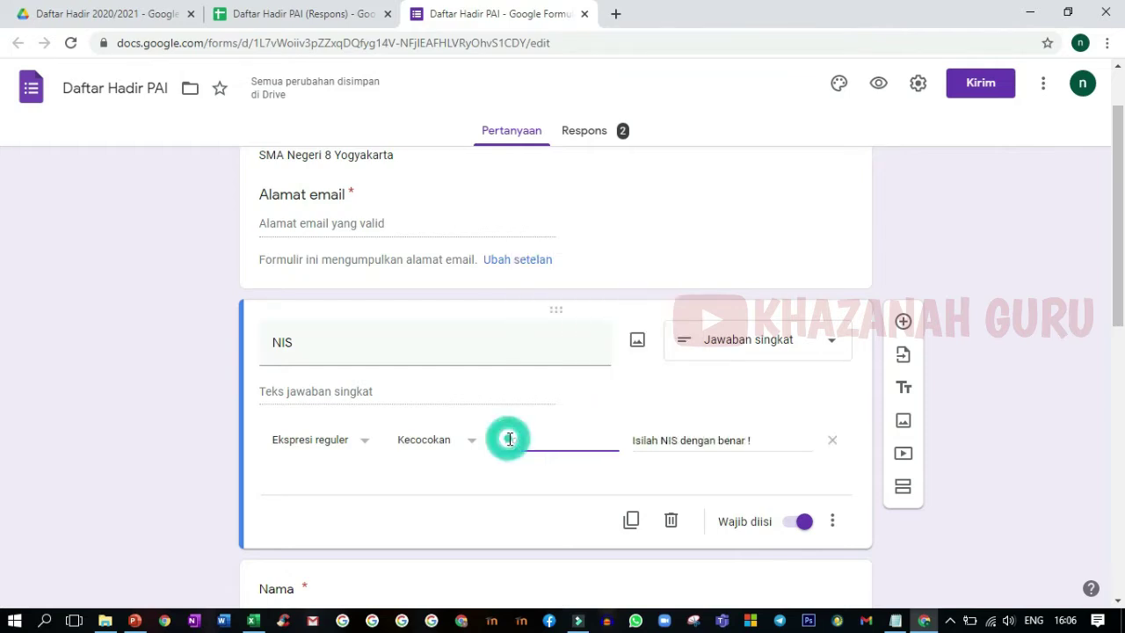
key(ctrl+v)
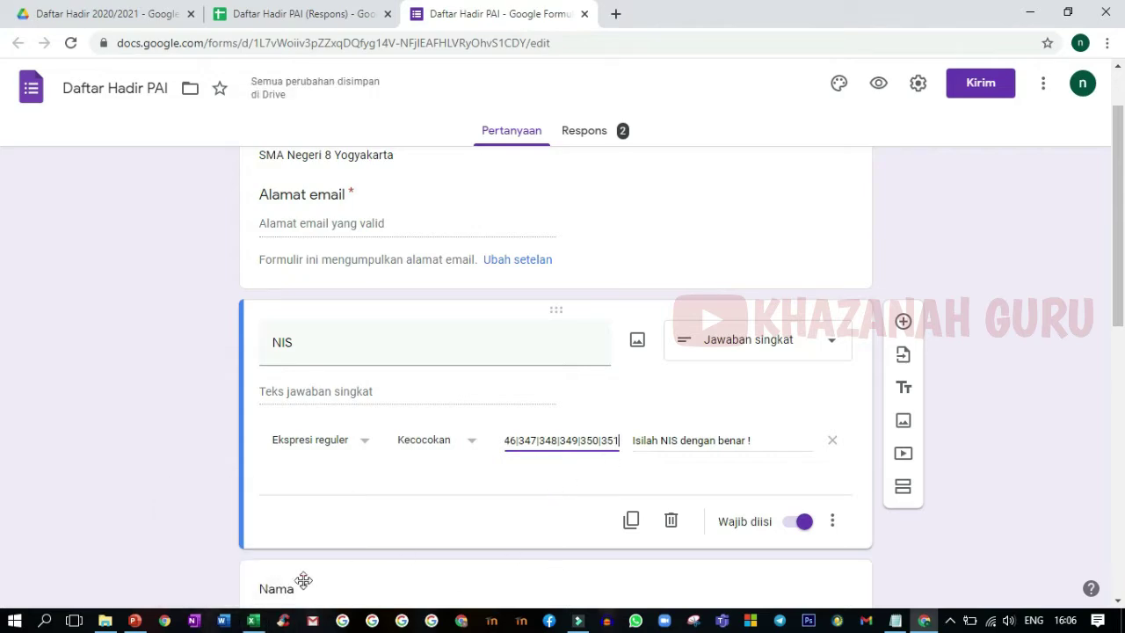
click(252, 620)
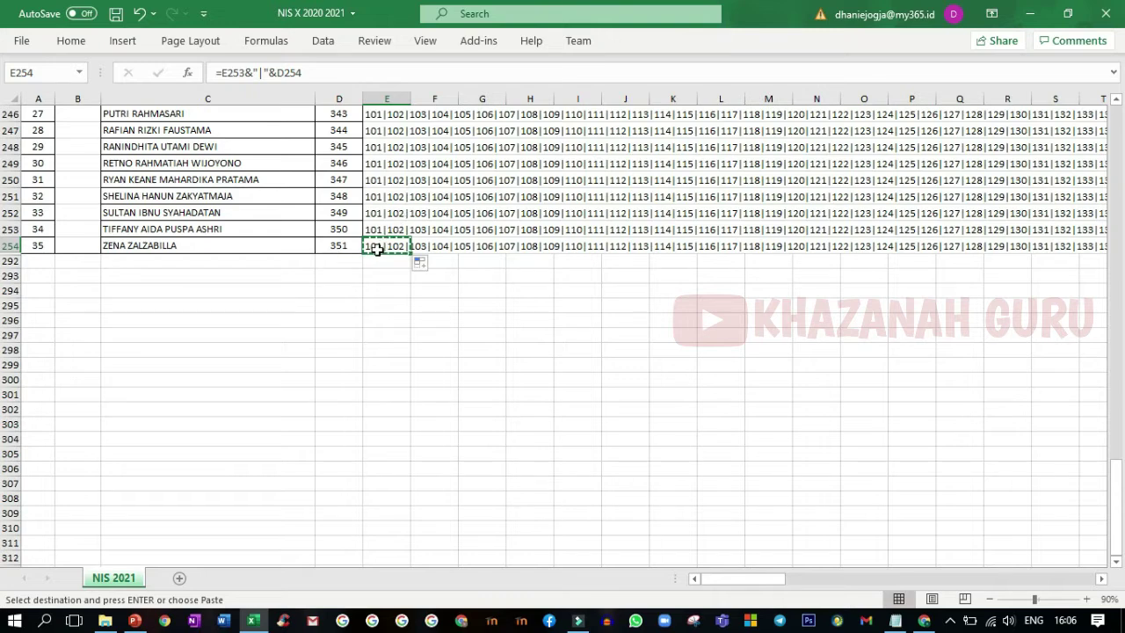
click(923, 620)
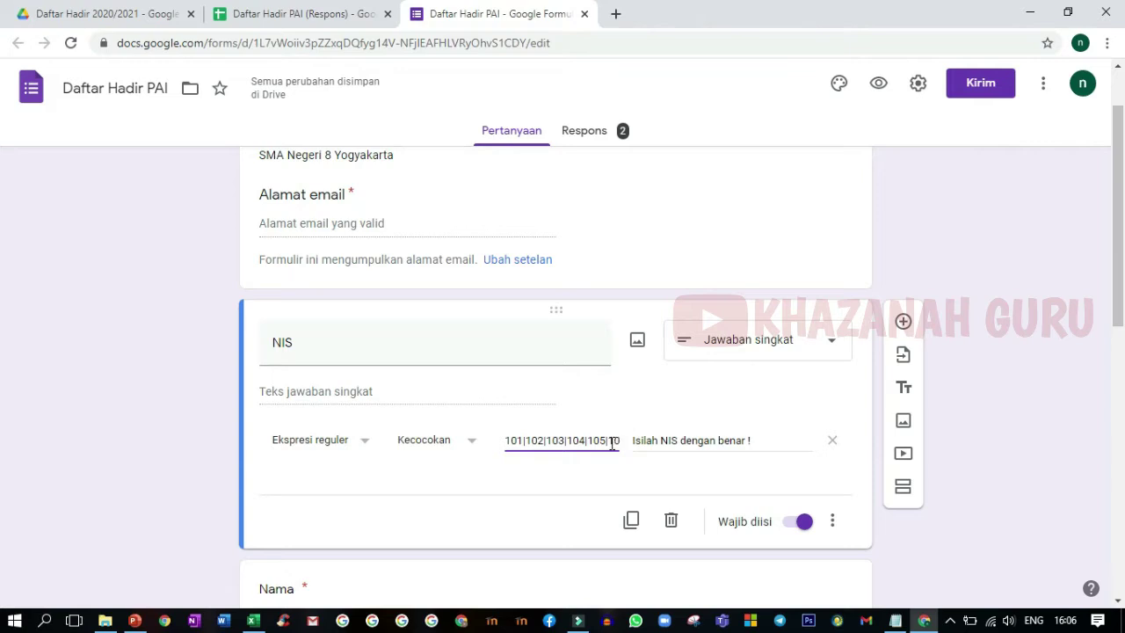
click(518, 439)
key(ctrl+v)
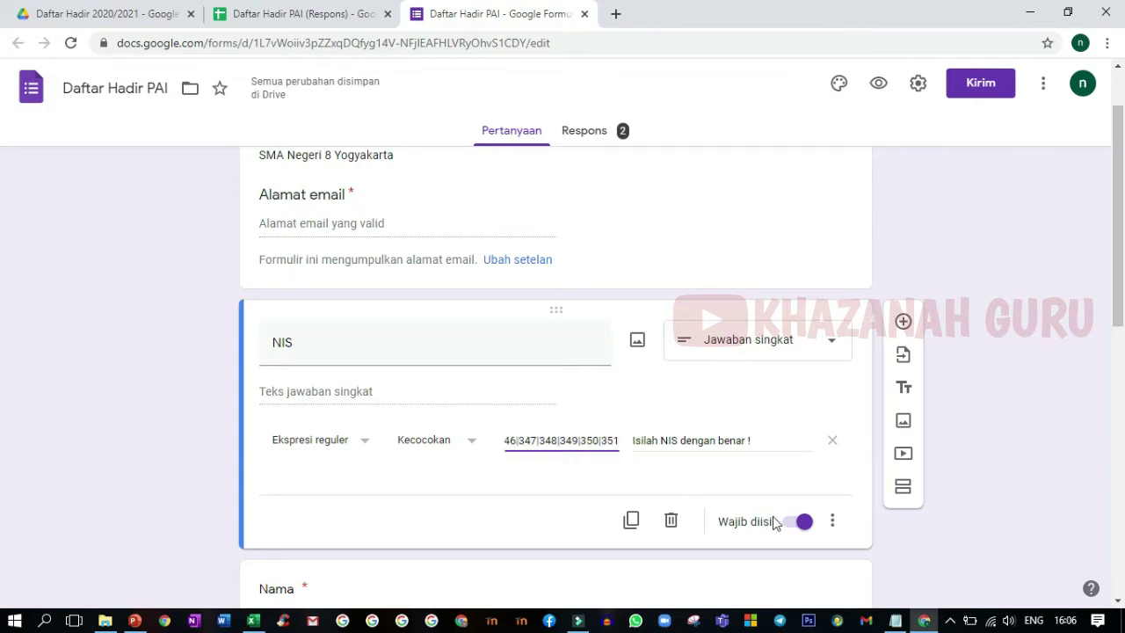
click(601, 482)
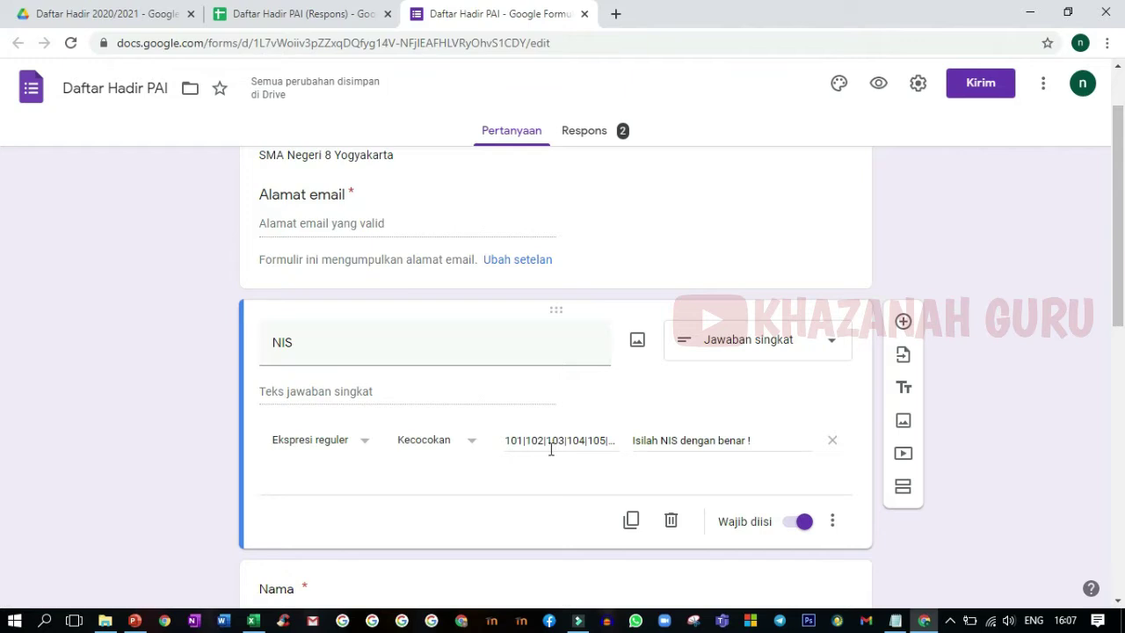
click(919, 87)
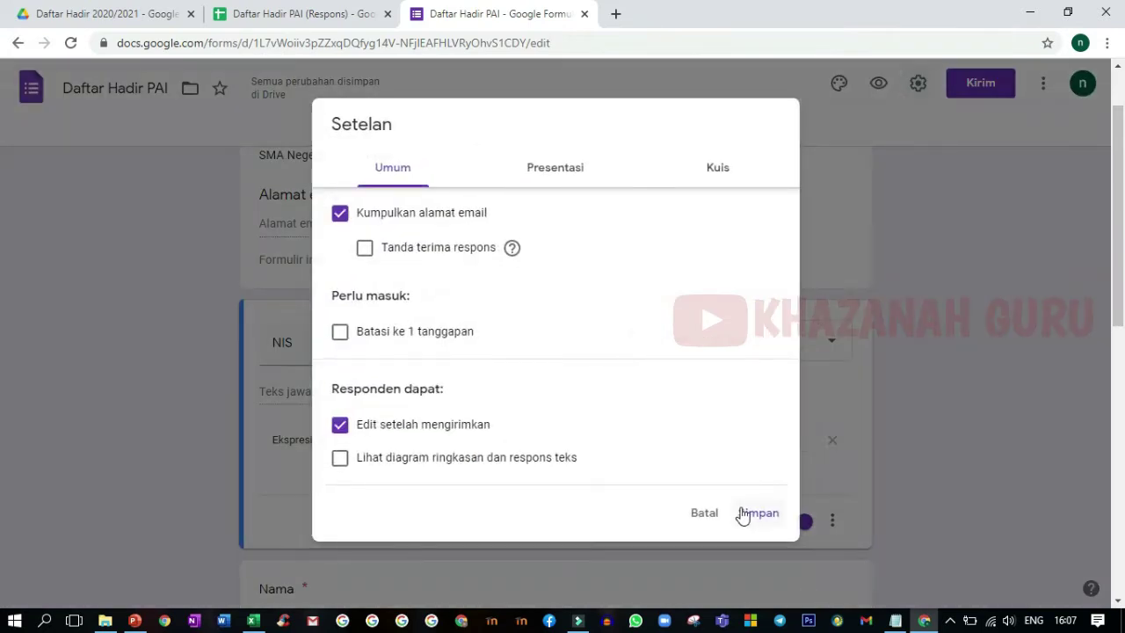
click(758, 513)
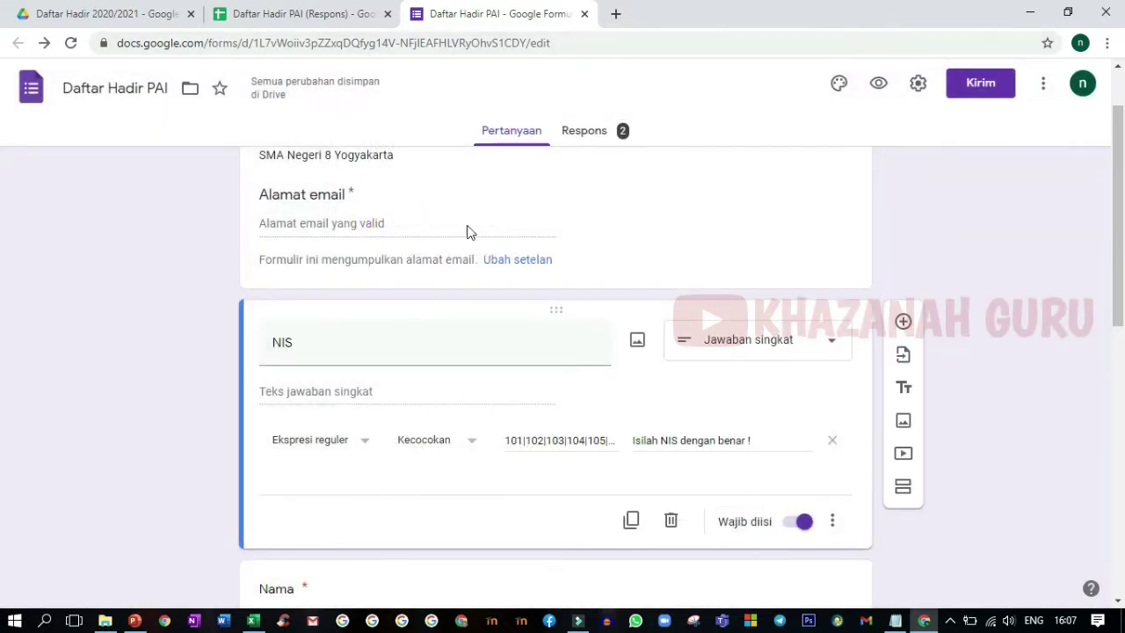
click(325, 16)
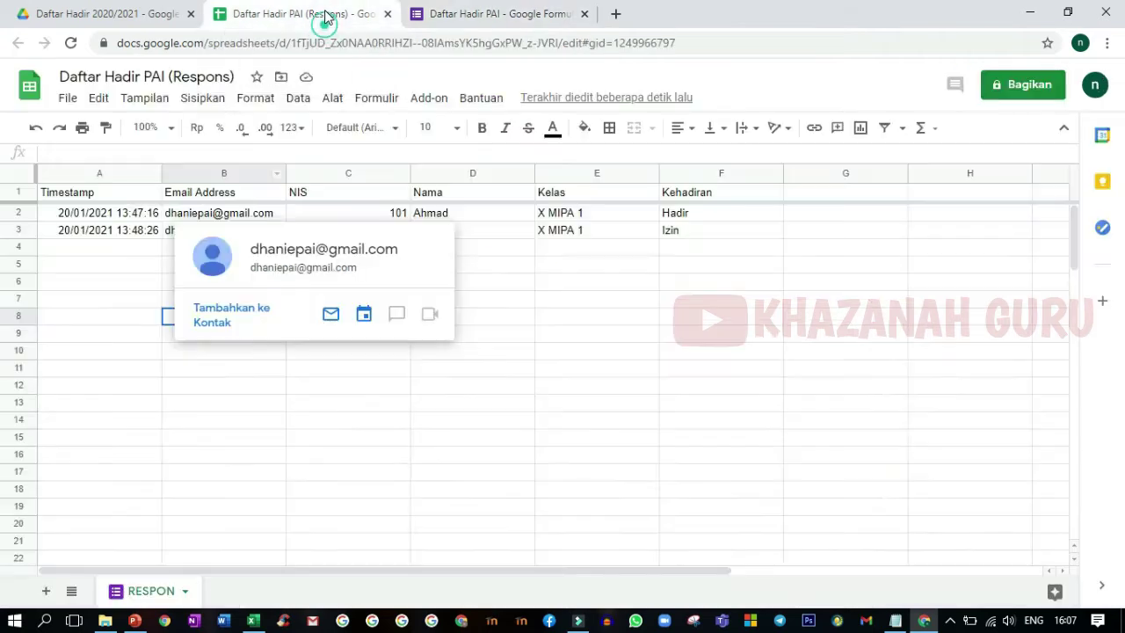
click(495, 279)
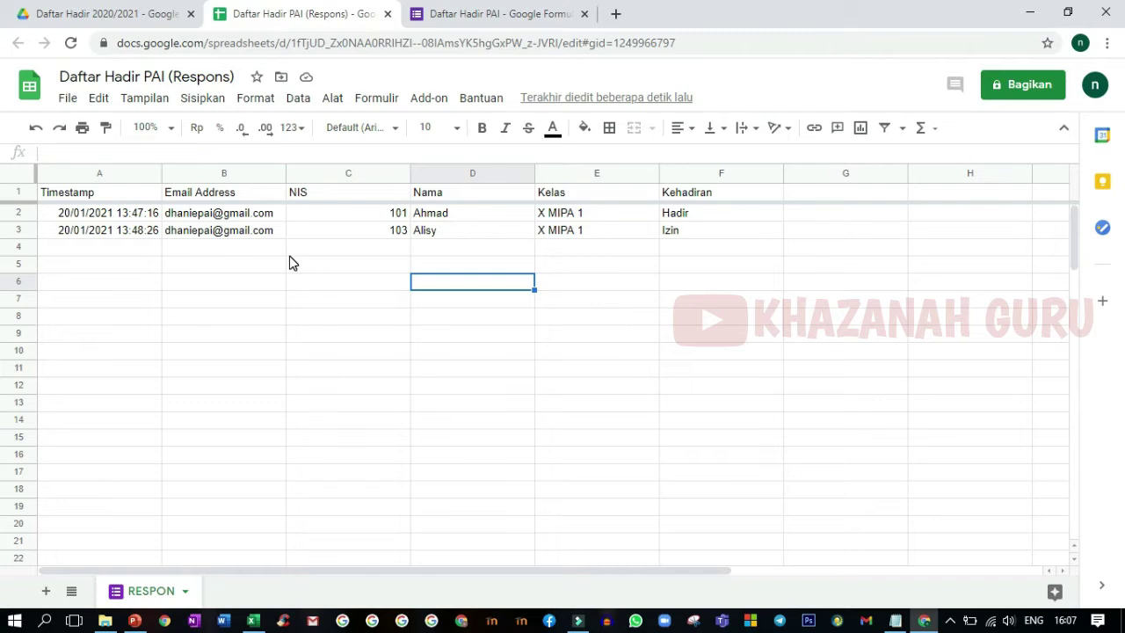
click(479, 18)
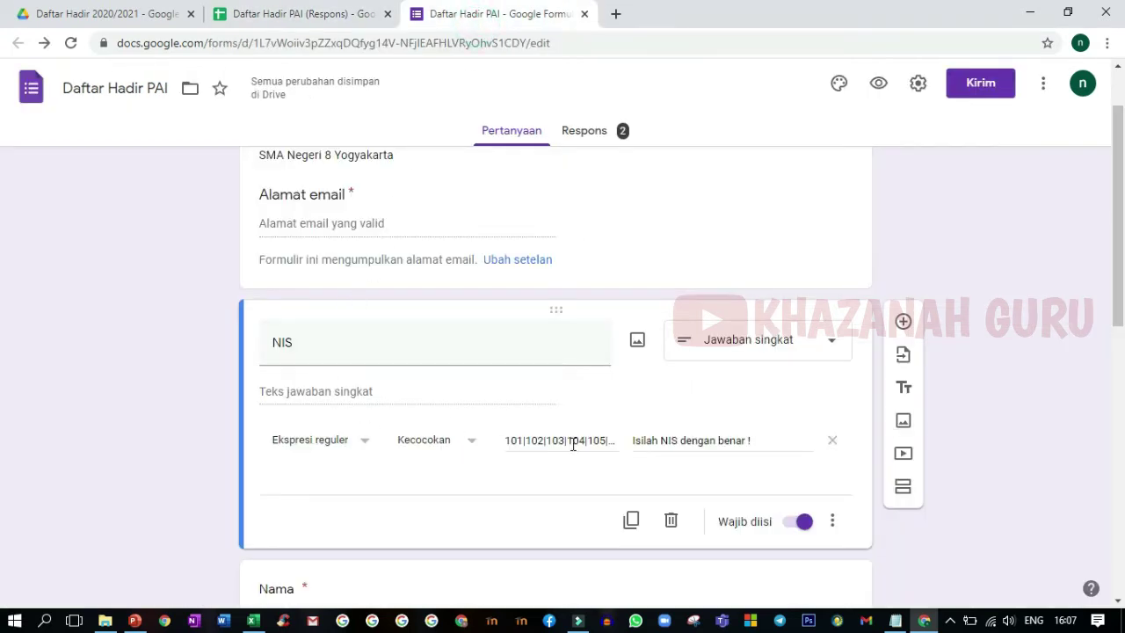
- Check NIS 350 in cell D253, then preview the Daftar Hadir PAI form as a respondent
click(252, 621)
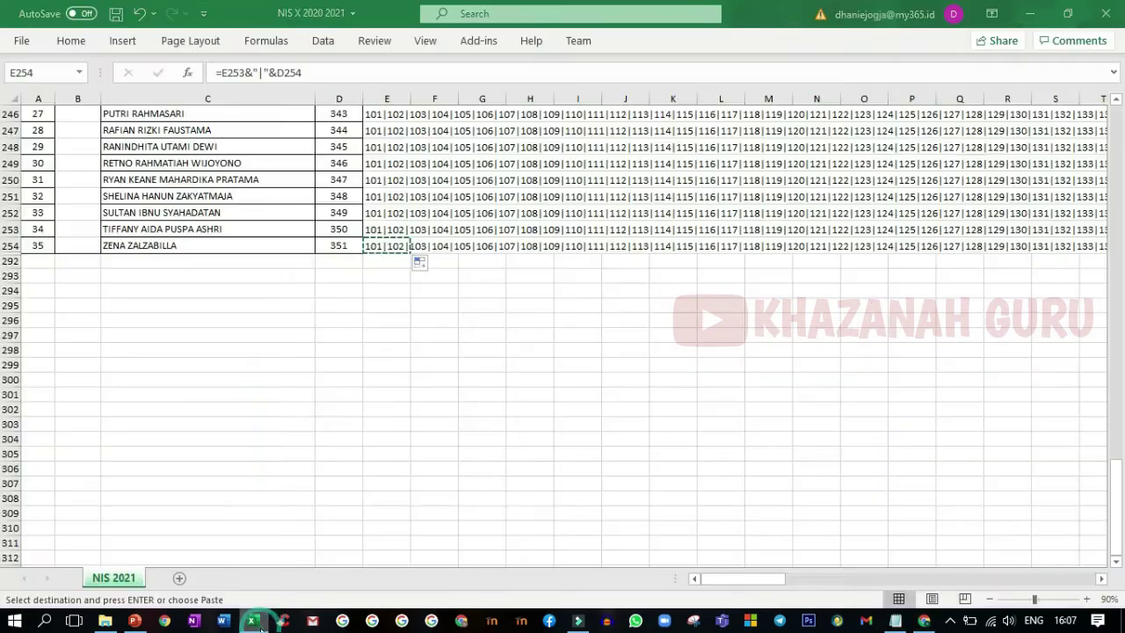
click(338, 230)
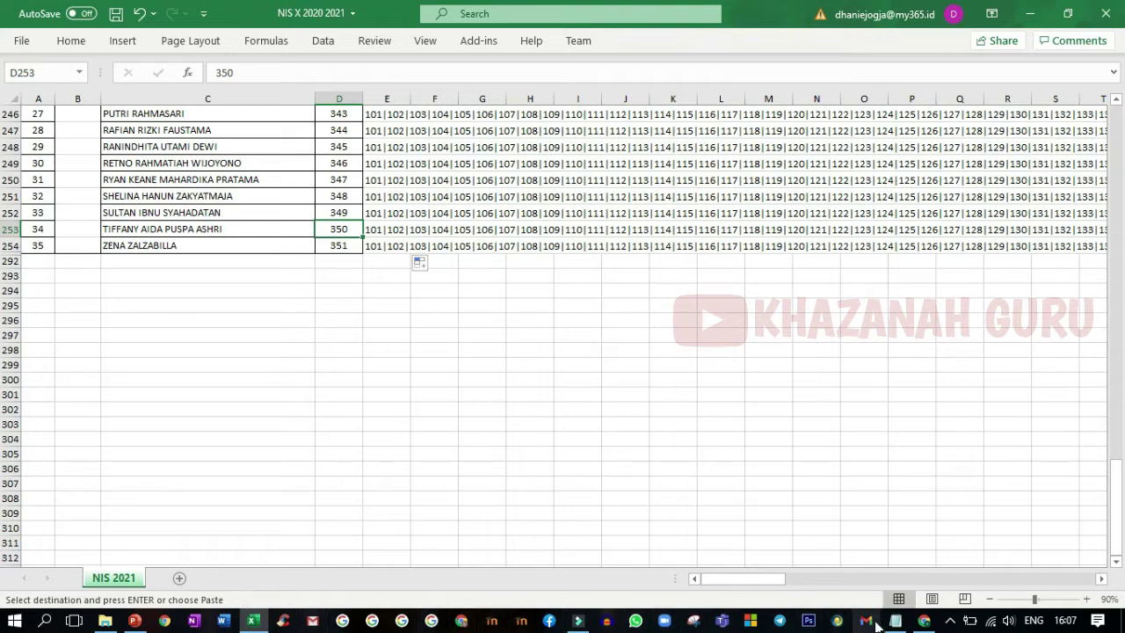
click(922, 622)
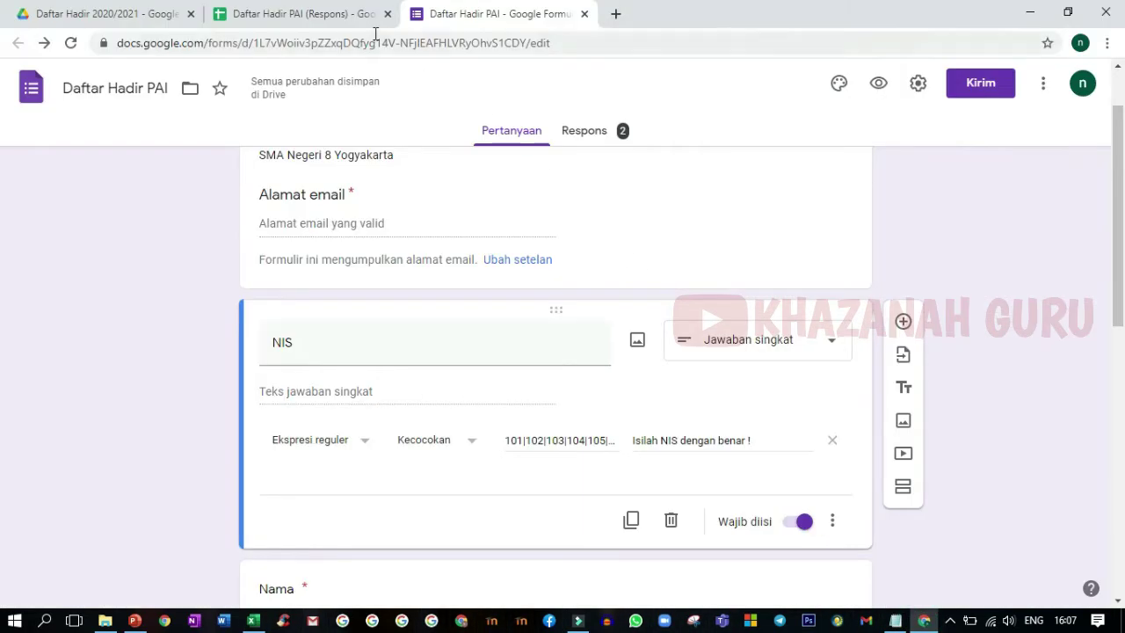
click(879, 85)
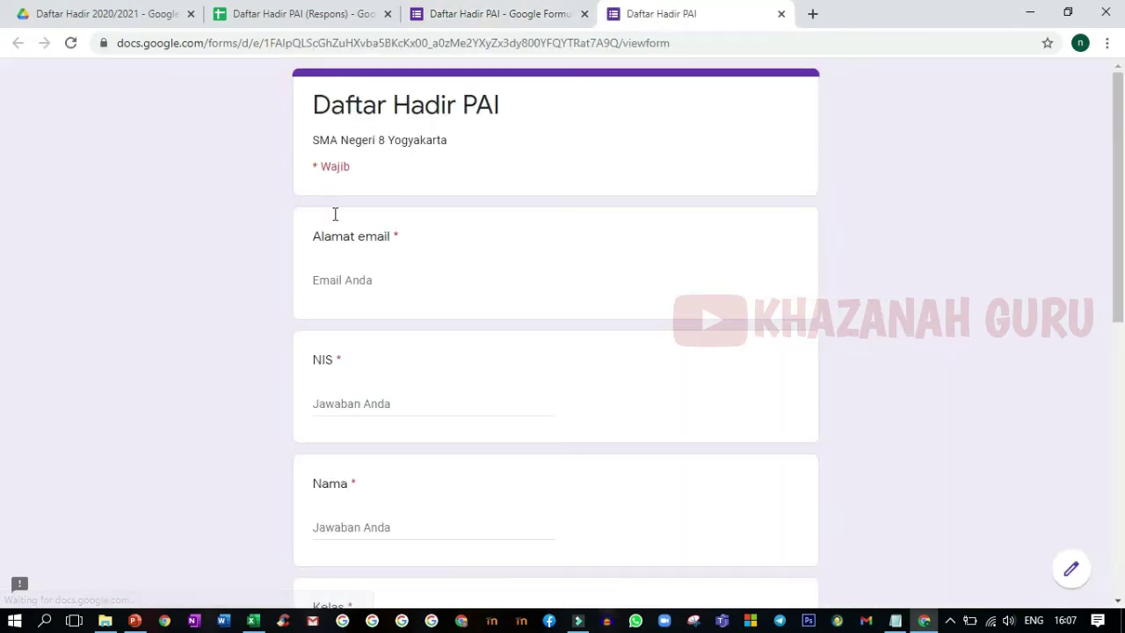
- Fill in the respondent's email address and enter NIS 350 in the form
click(352, 282)
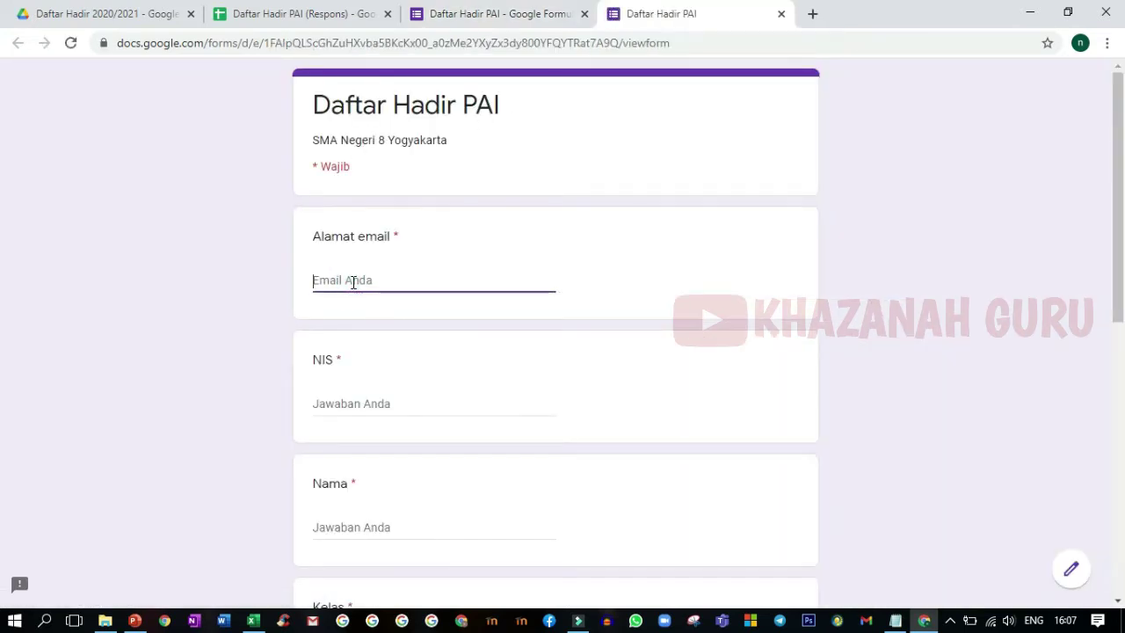
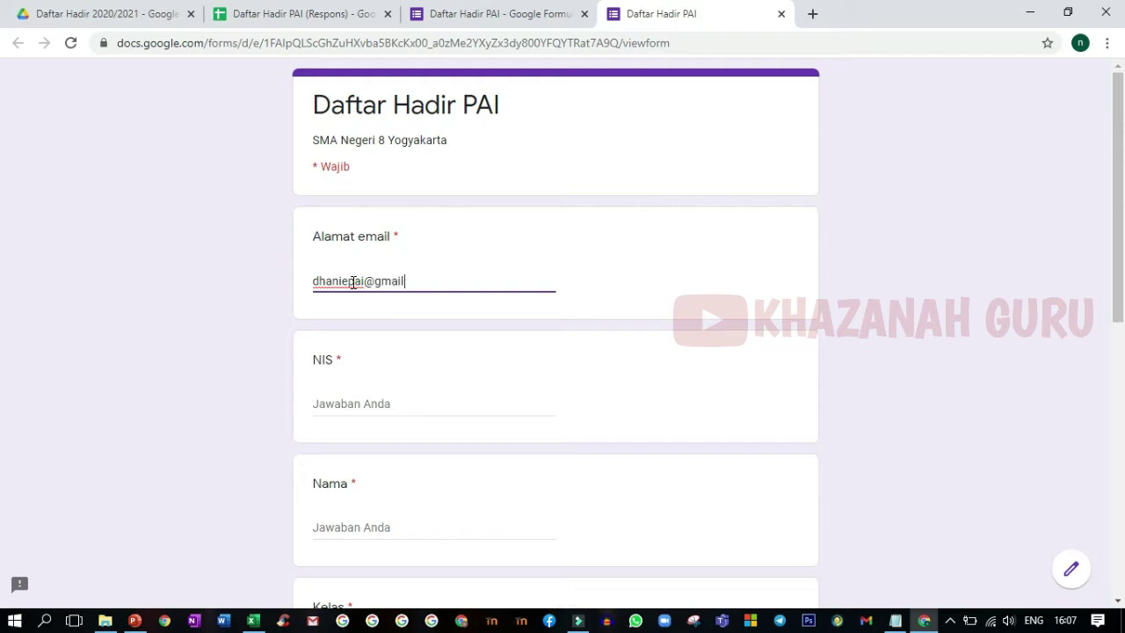
click(321, 402)
click(252, 621)
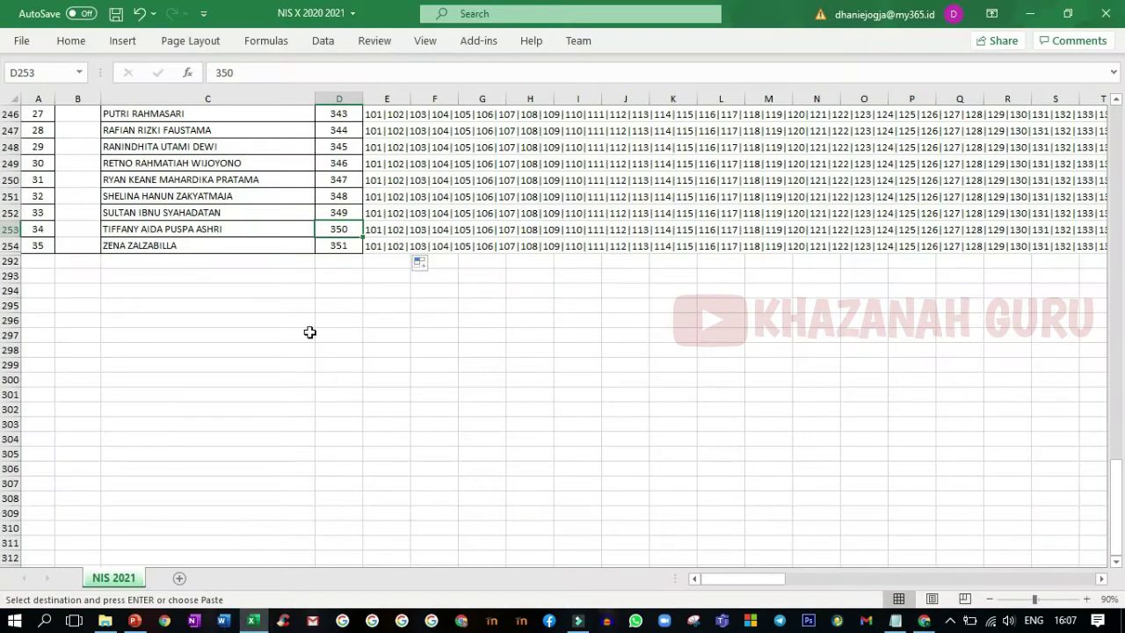
click(253, 620)
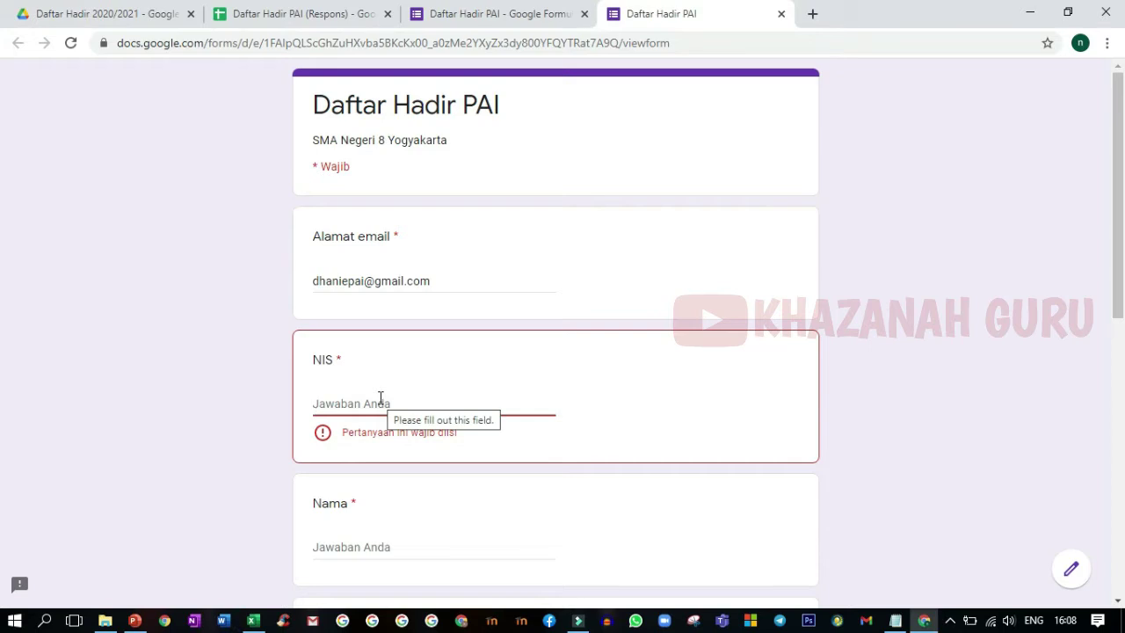
text(350)
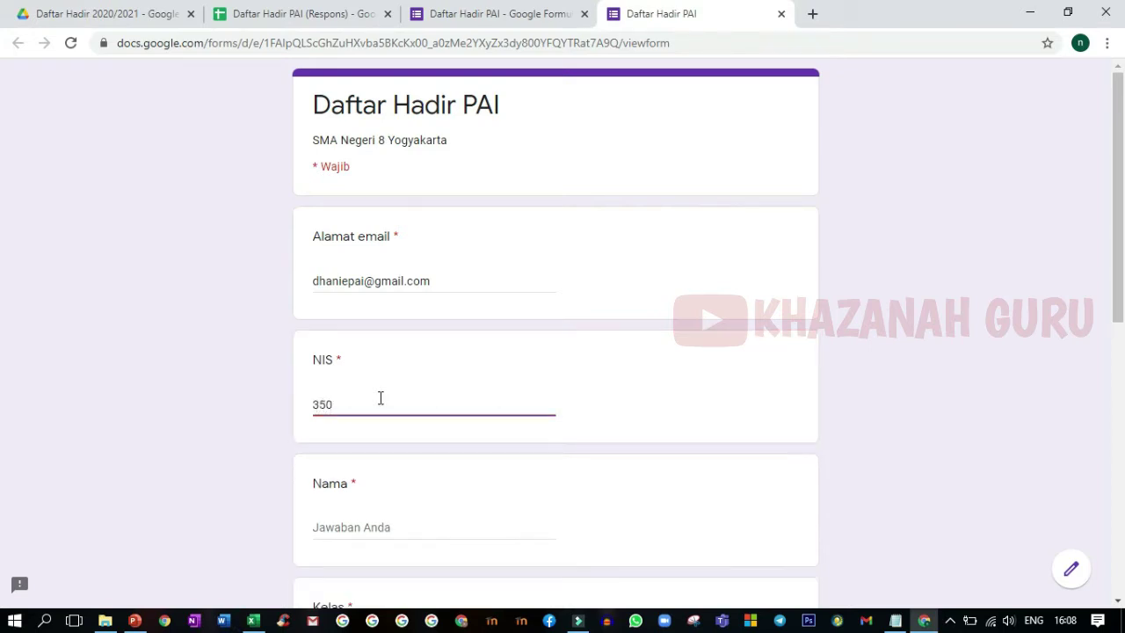
click(384, 430)
- Try other NIS values to see the validation reject them, ending back on 350
click(351, 404)
text(1)
click(352, 443)
click(343, 405)
click(330, 437)
click(360, 407)
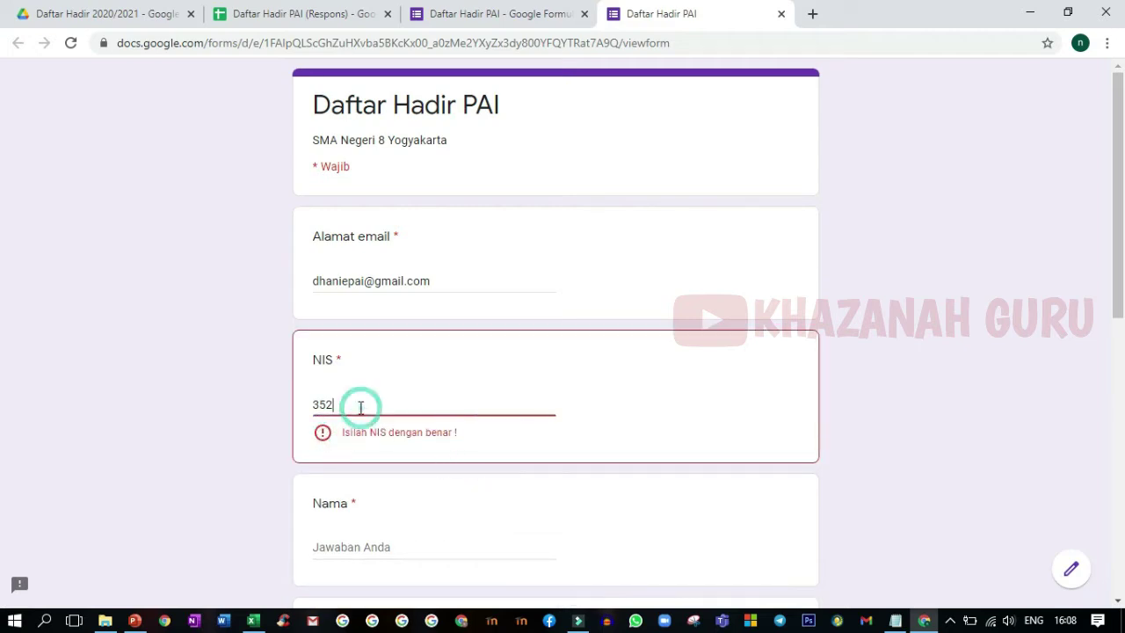
text(0)
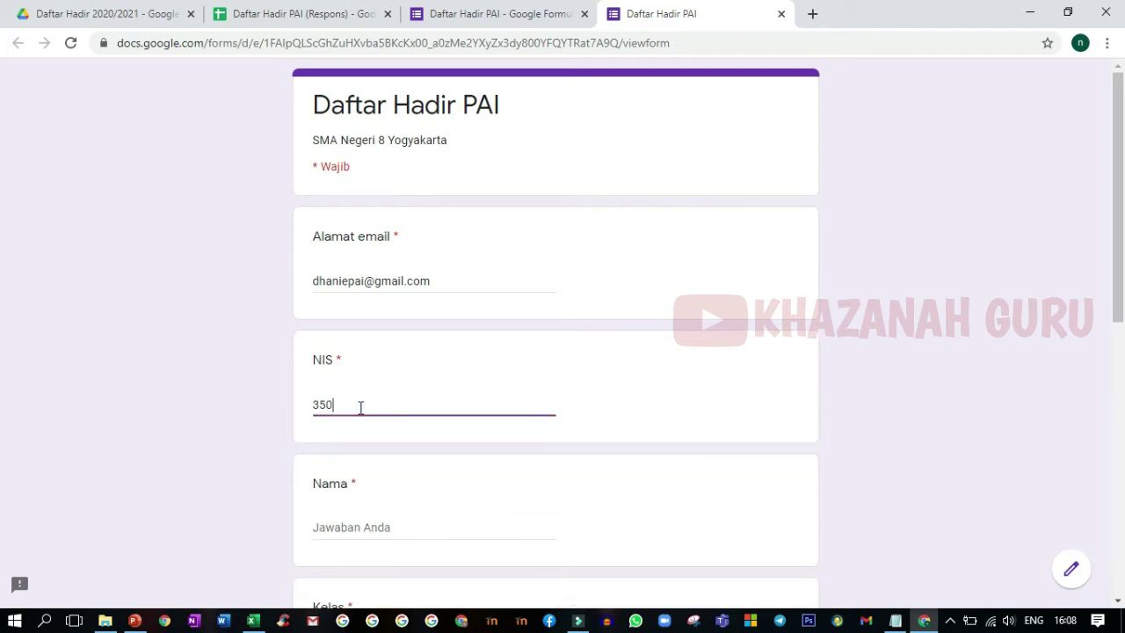
- Enter the student's name, choose class X MIPA 7, mark Hadir, and submit the response
click(334, 533)
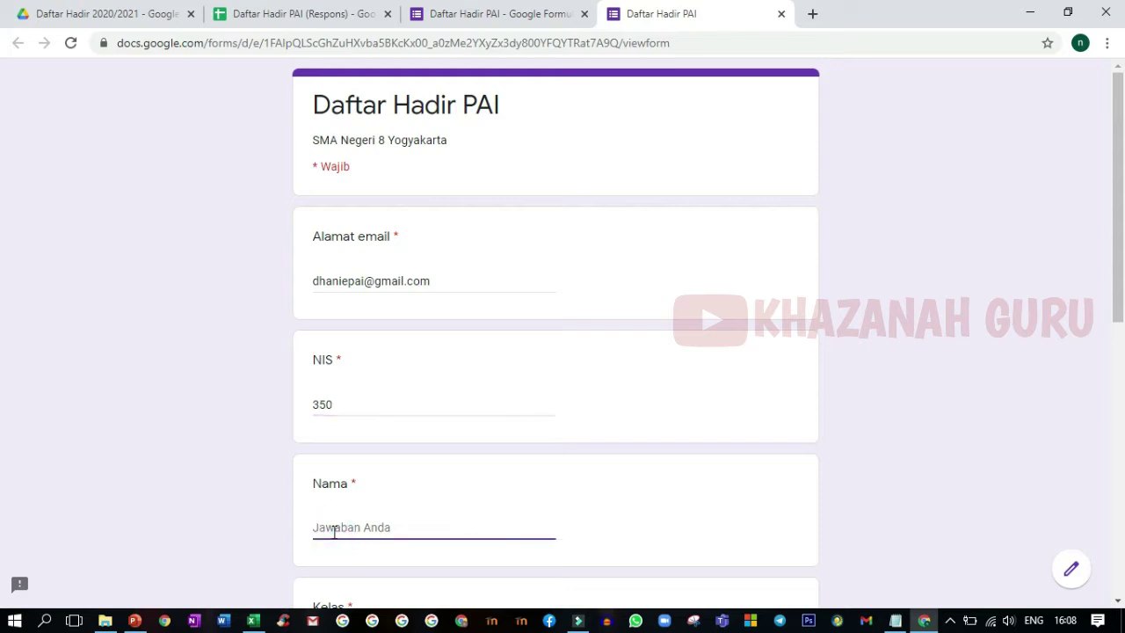
text(Tifany)
scroll(338, 514, down, 3)
scroll(325, 439, down, 3)
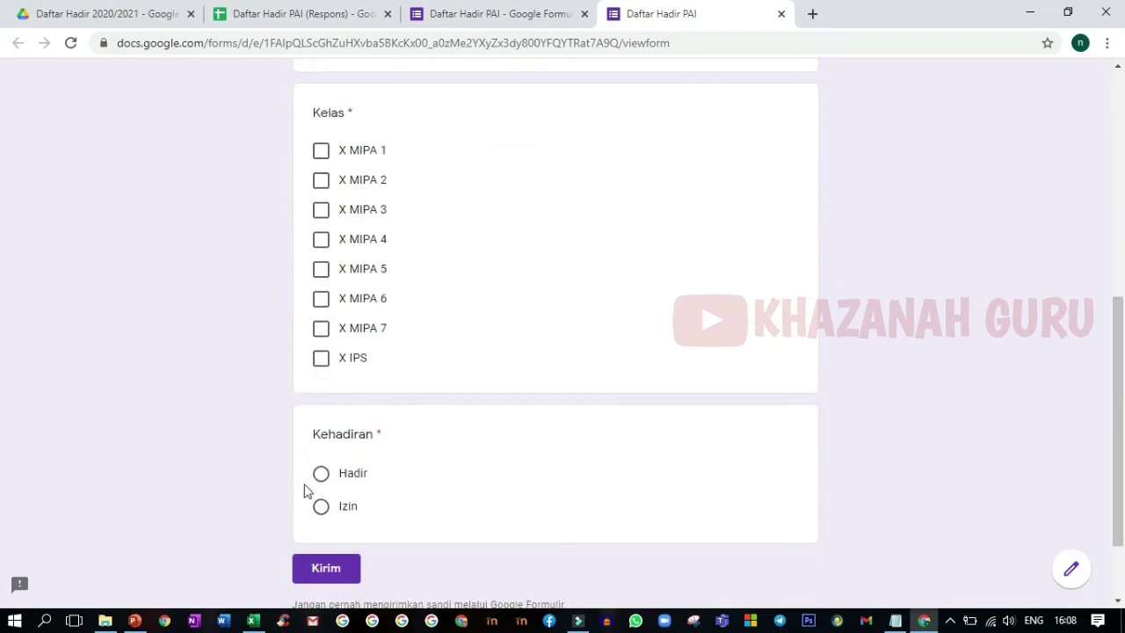
click(320, 330)
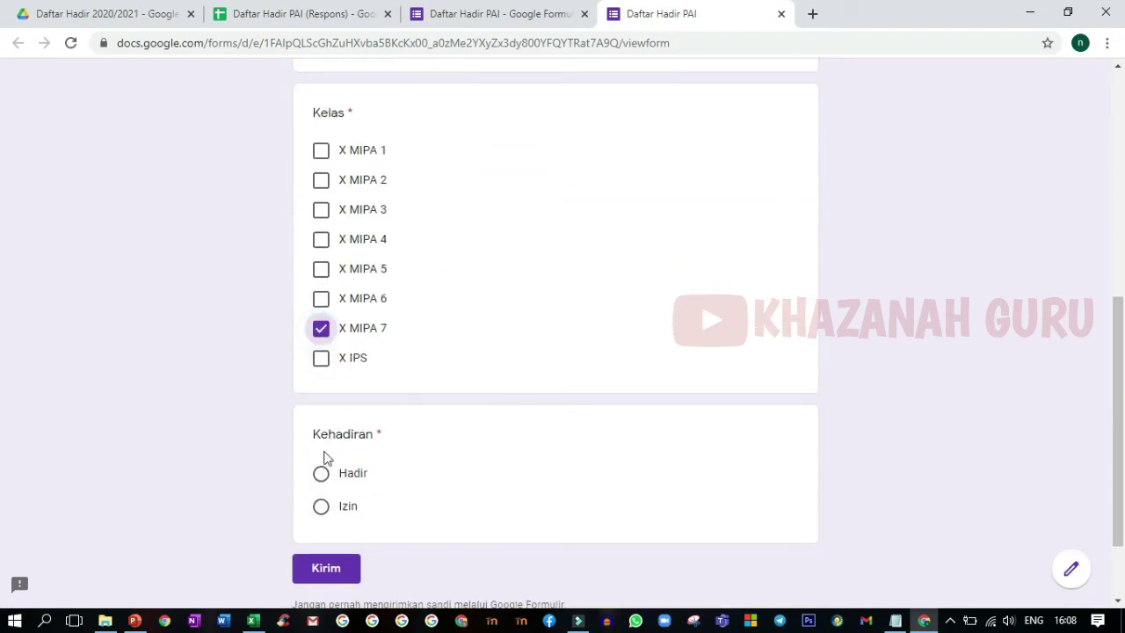
click(321, 474)
click(324, 569)
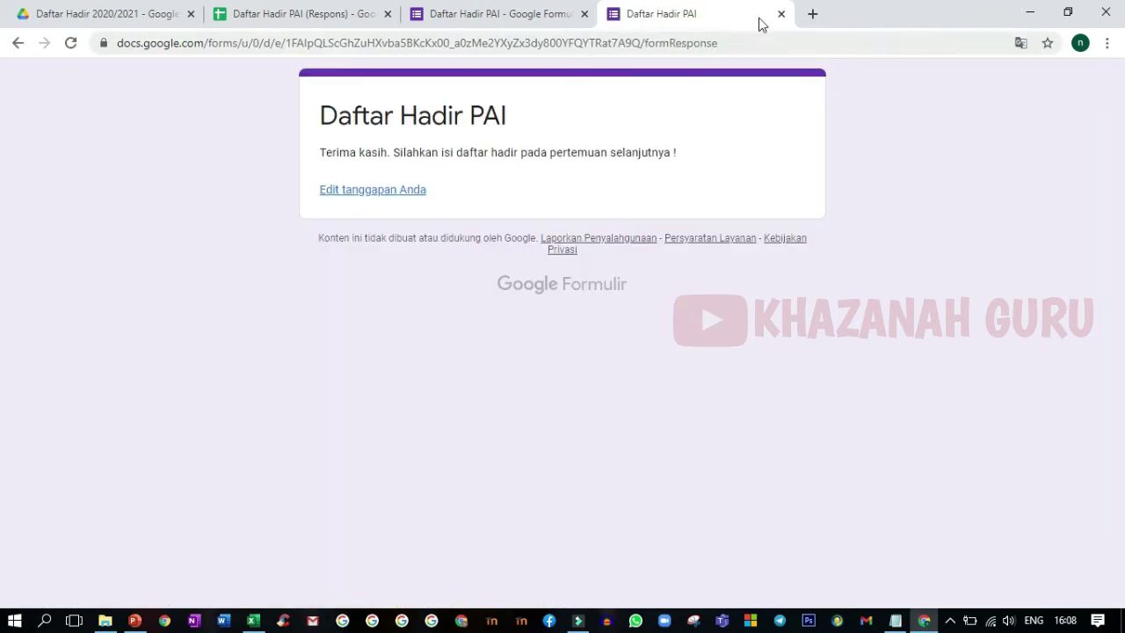
click(781, 14)
- Move the Respons tab right, check the NIS 350 response in row 4, and bring up the absen notes
click(270, 16)
drag(270, 16, 505, 17)
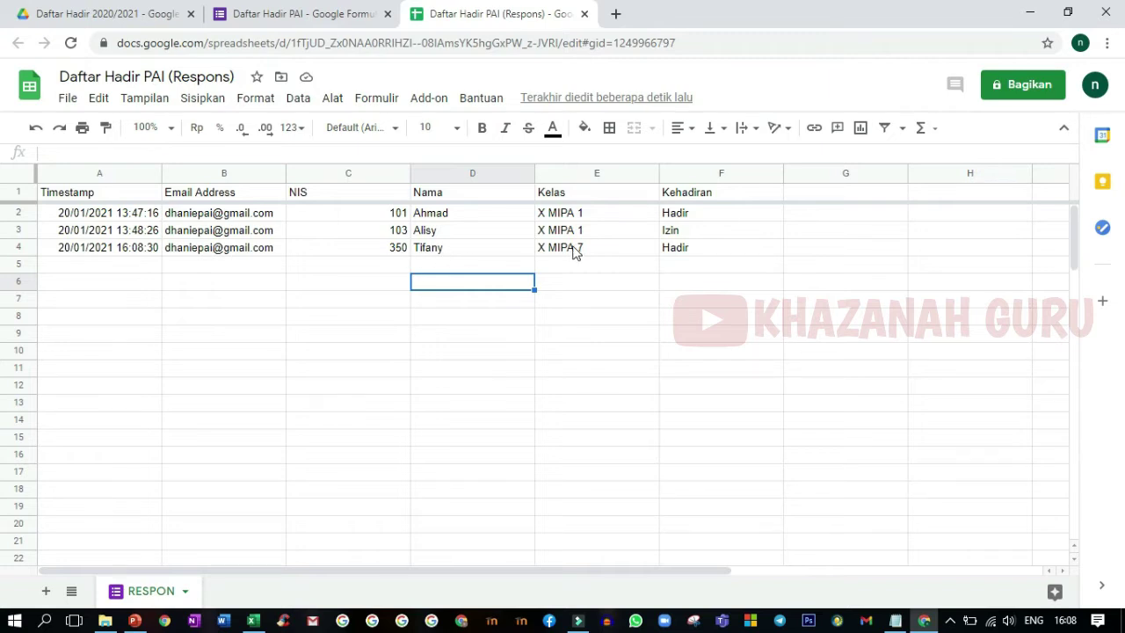
click(632, 285)
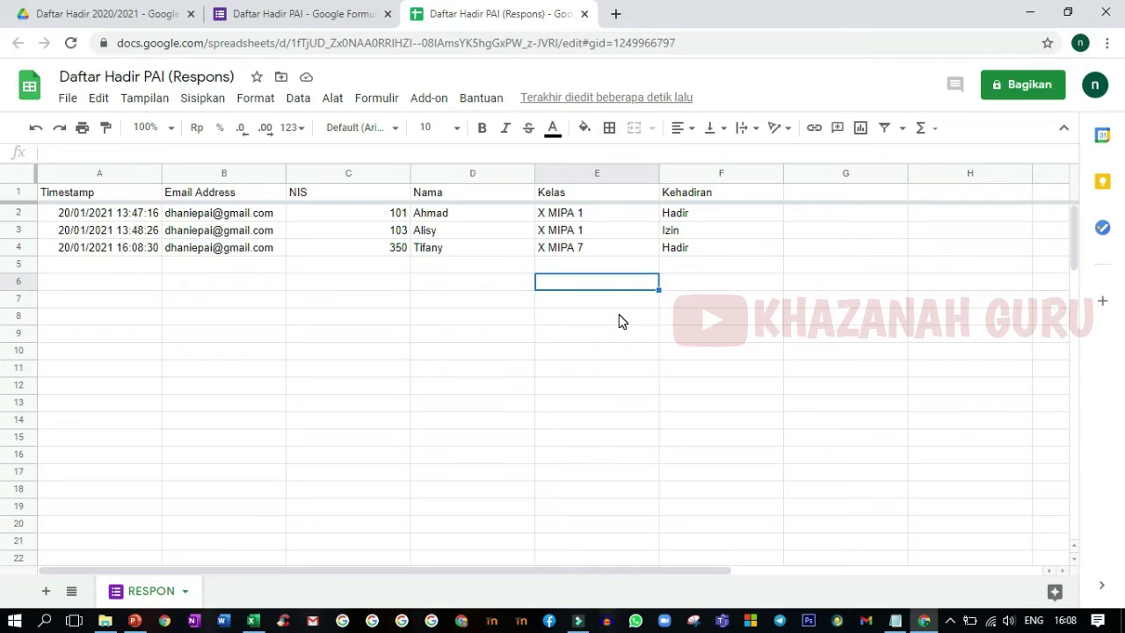
click(587, 264)
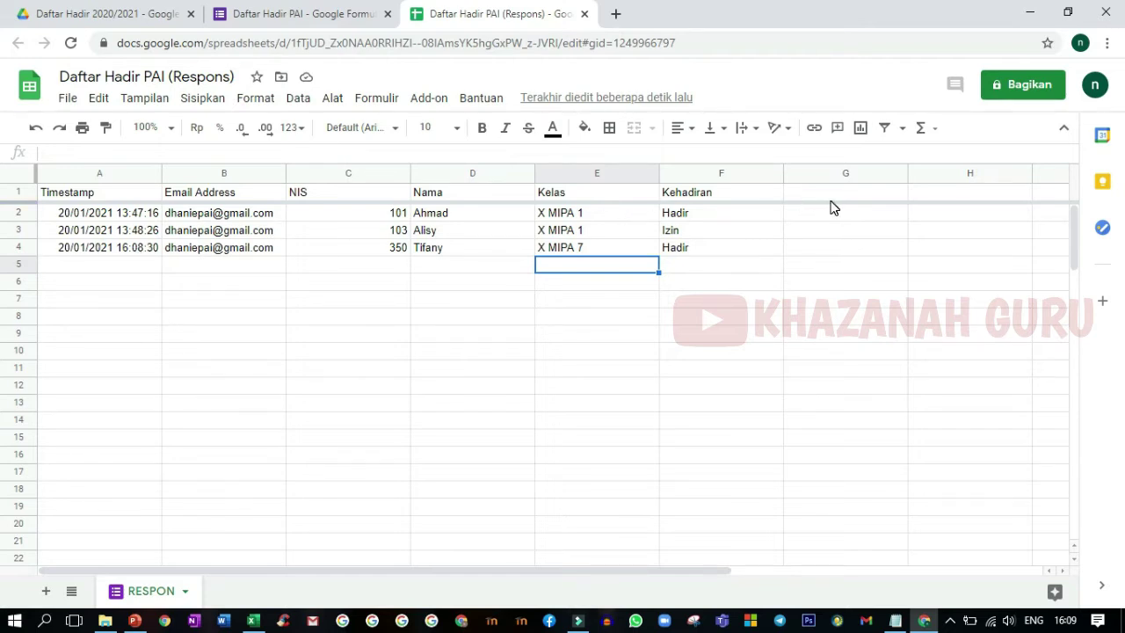
click(813, 251)
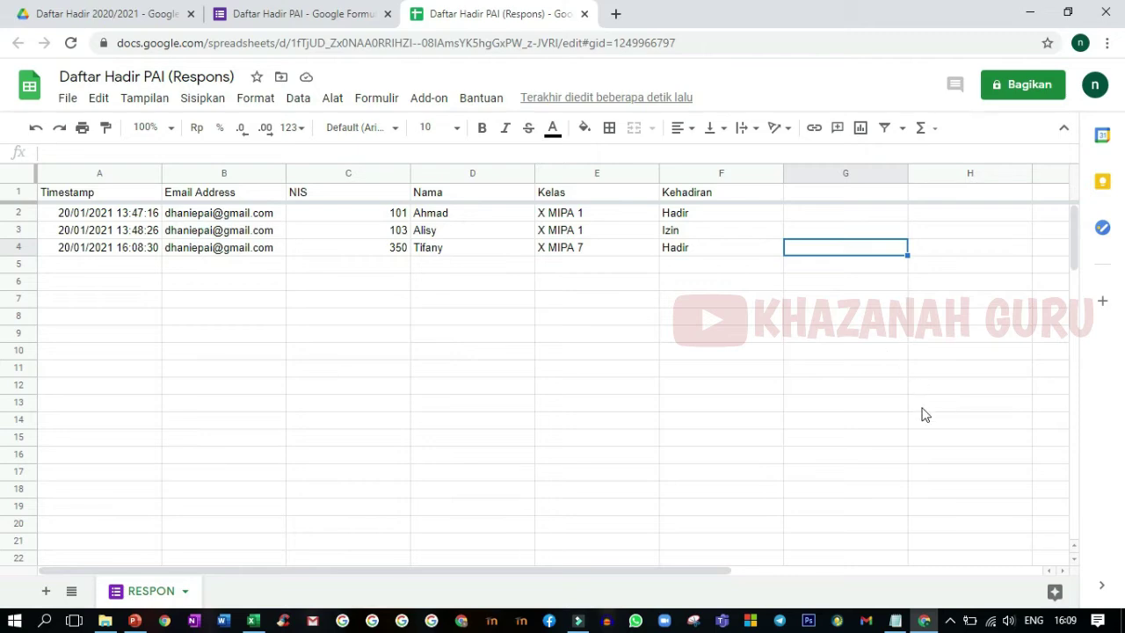
click(896, 621)
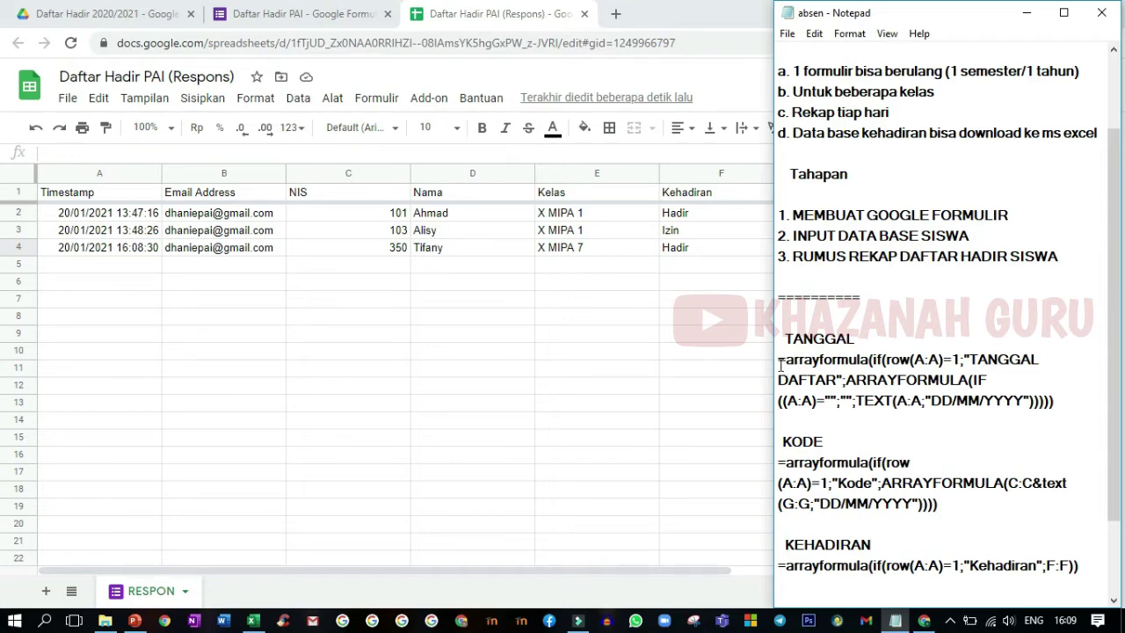
- Copy the TANGGAL arrayformula from the absen notes and ready cell G1 for pasting
drag(778, 361, 1059, 401)
right_click(911, 388)
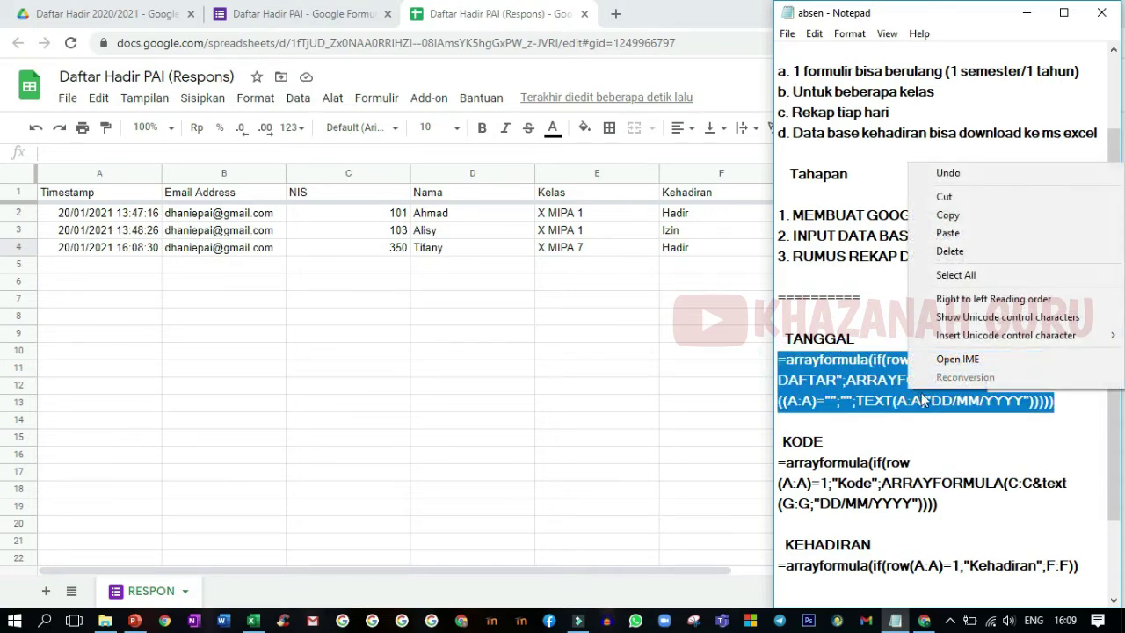
click(973, 217)
click(724, 230)
click(841, 190)
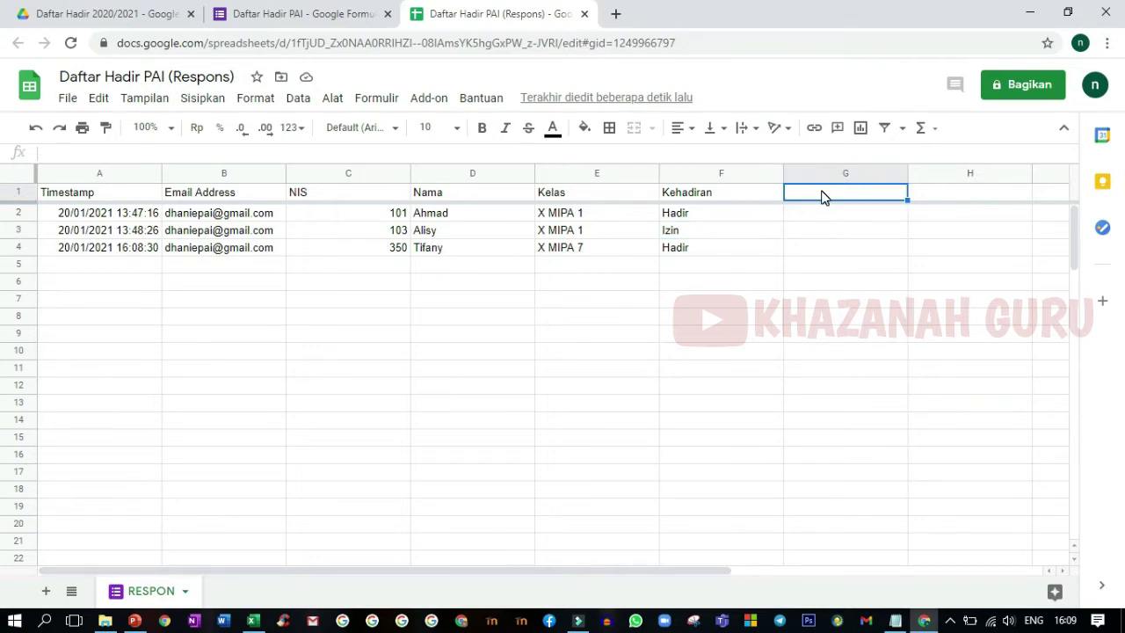
right_click(821, 195)
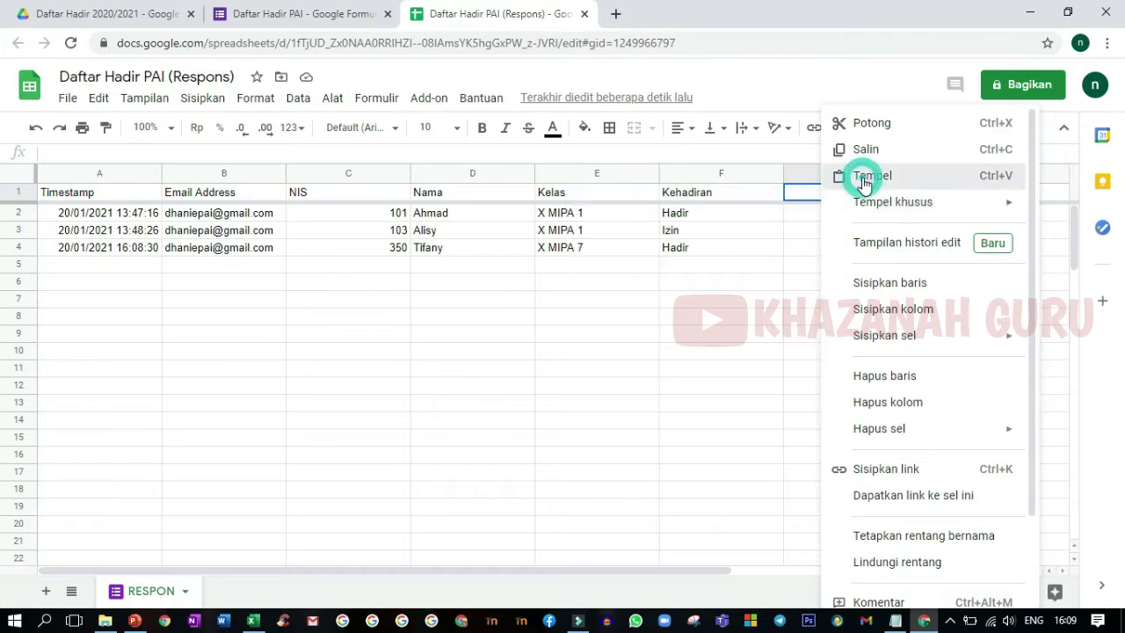
- Paste the TANGGAL formula into G1 and verify the TANGGAL DAFTAR header and dd/mm/yyyy date in G2
click(859, 180)
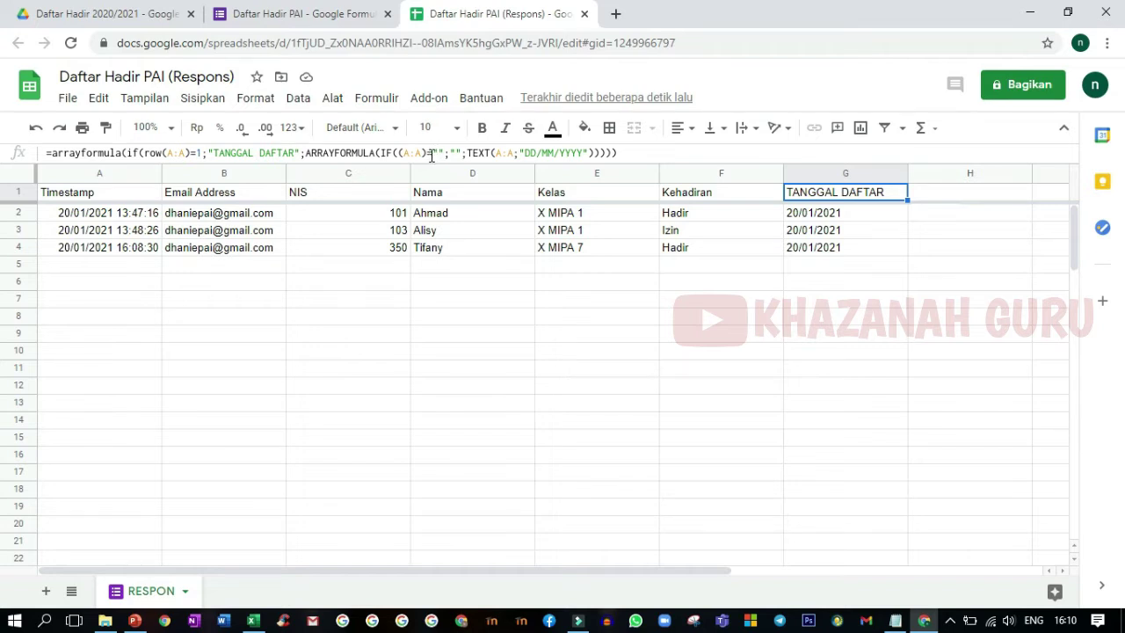
click(112, 269)
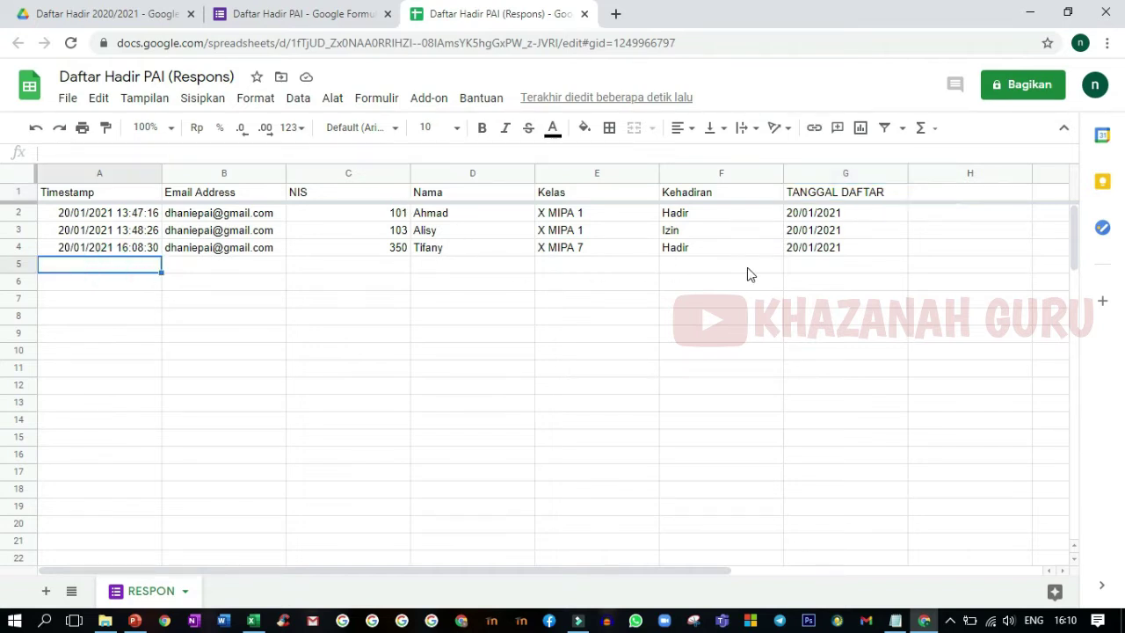
click(812, 264)
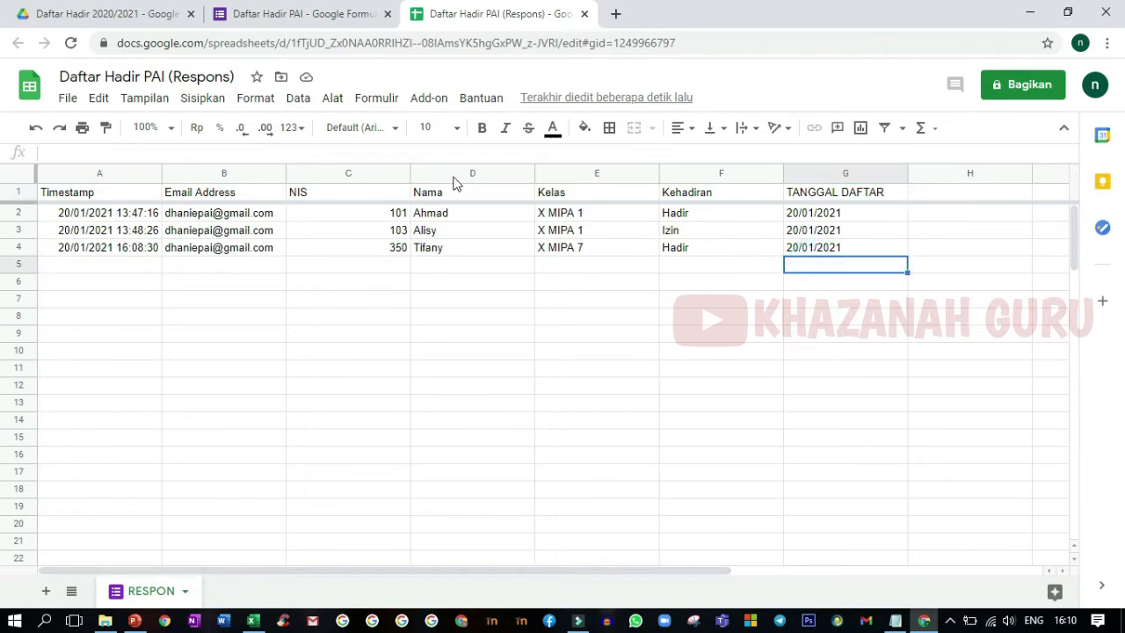
click(808, 192)
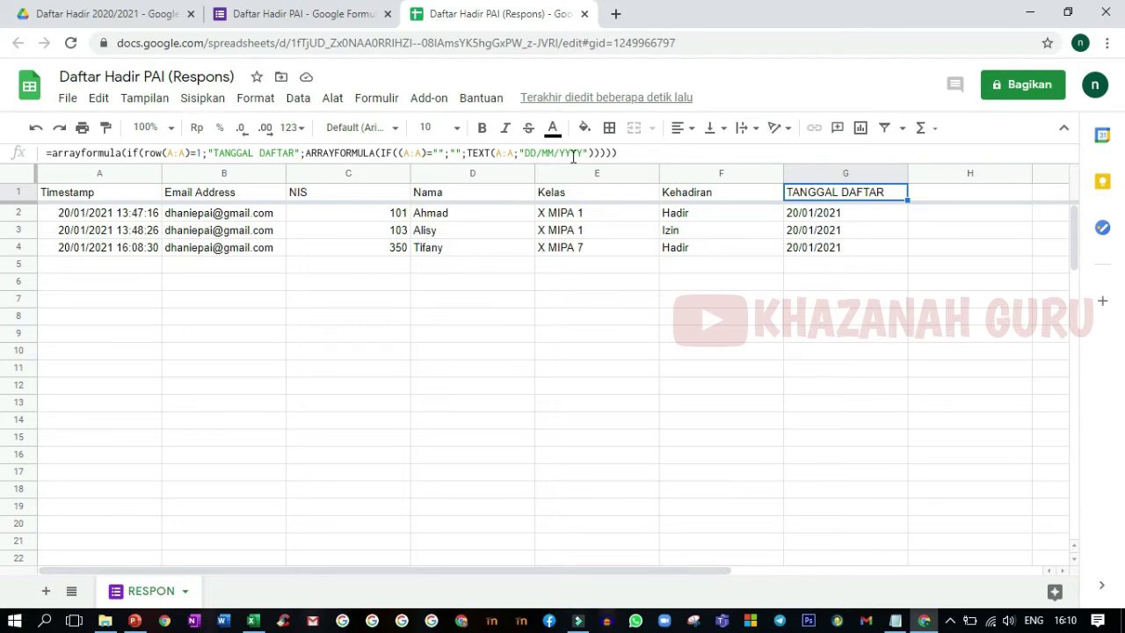
click(815, 263)
click(816, 216)
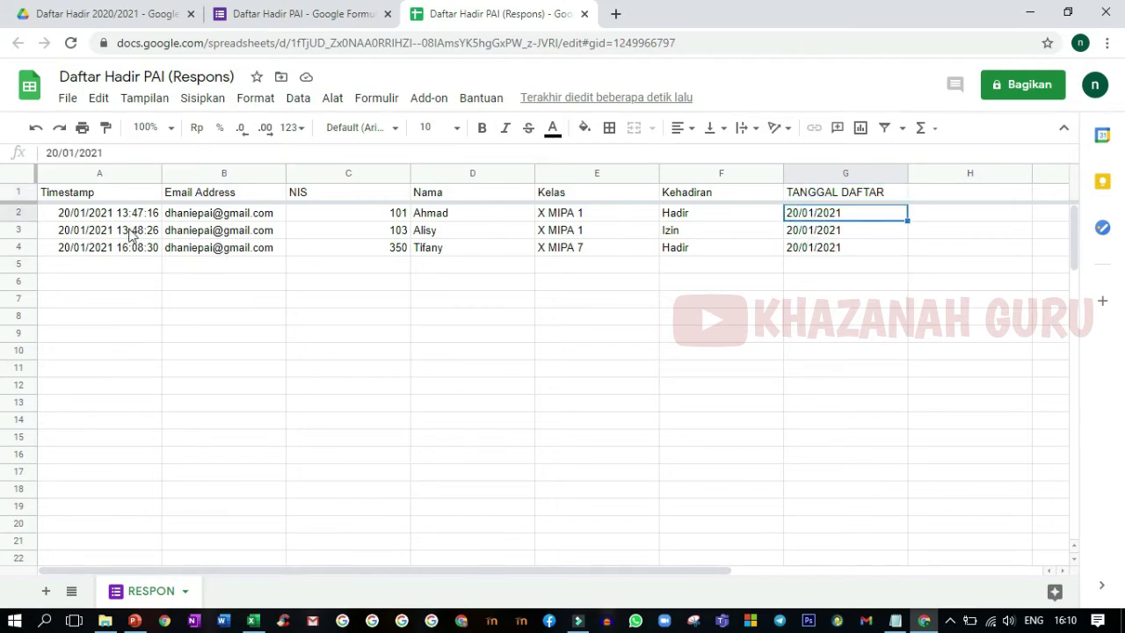
click(940, 195)
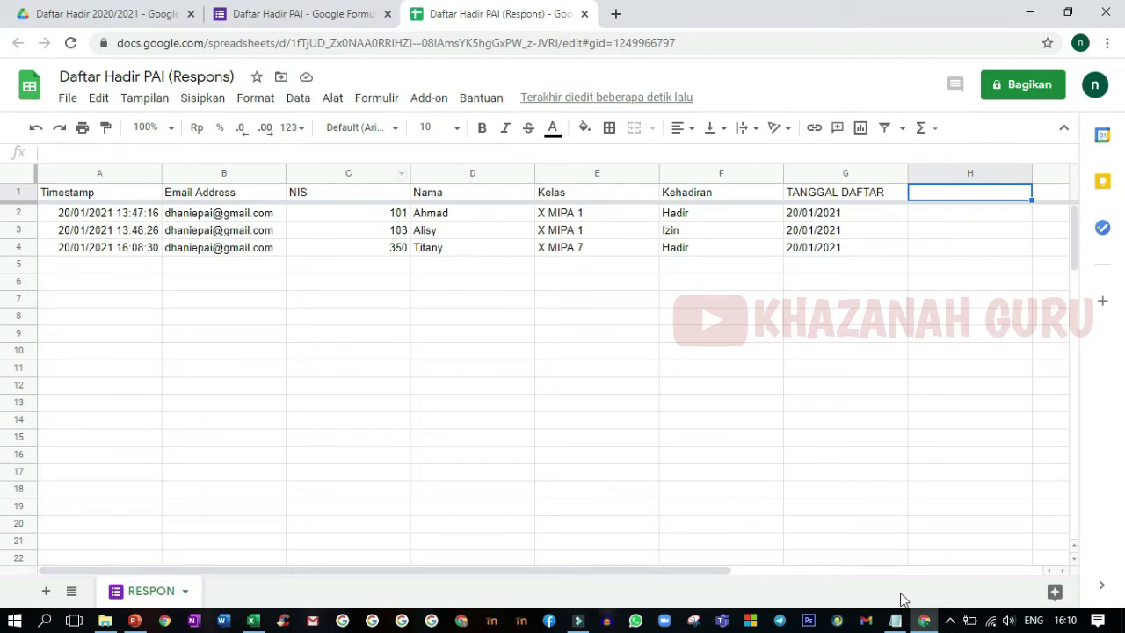
click(896, 621)
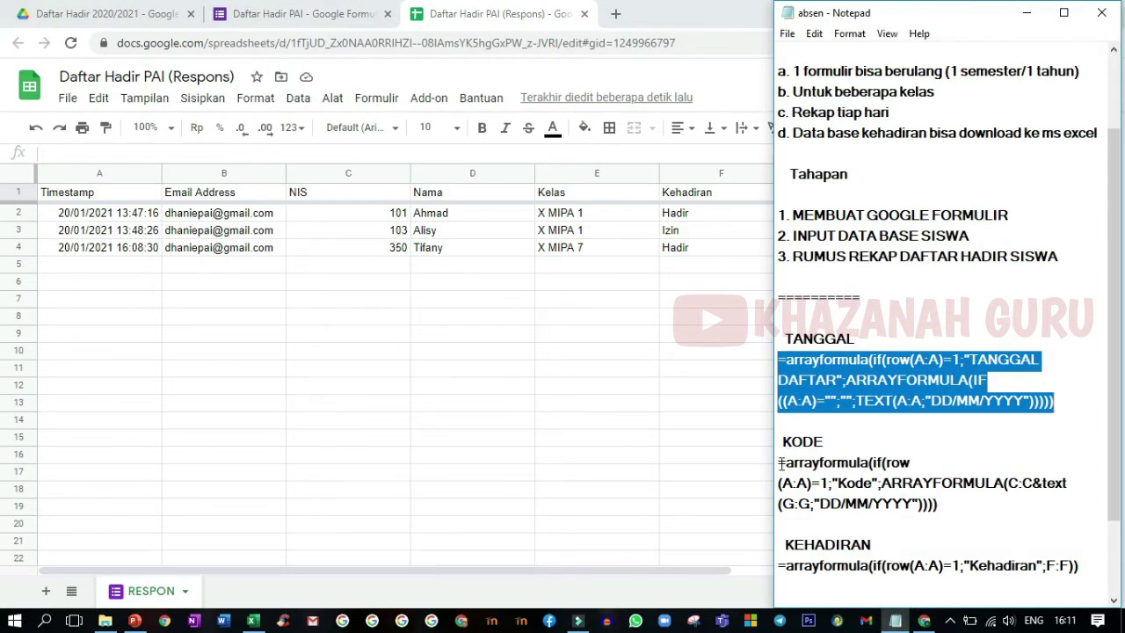
- Copy the KODE formula from the notes and paste it into H1, joining NIS with date
drag(778, 464, 948, 499)
right_click(857, 496)
click(891, 318)
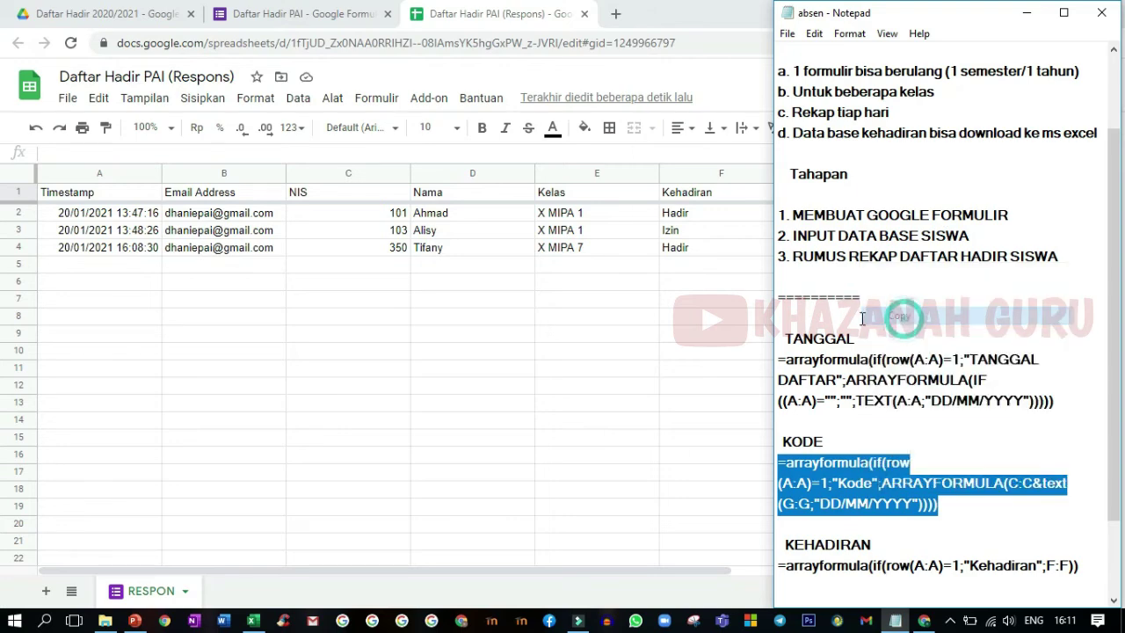
click(695, 288)
click(919, 197)
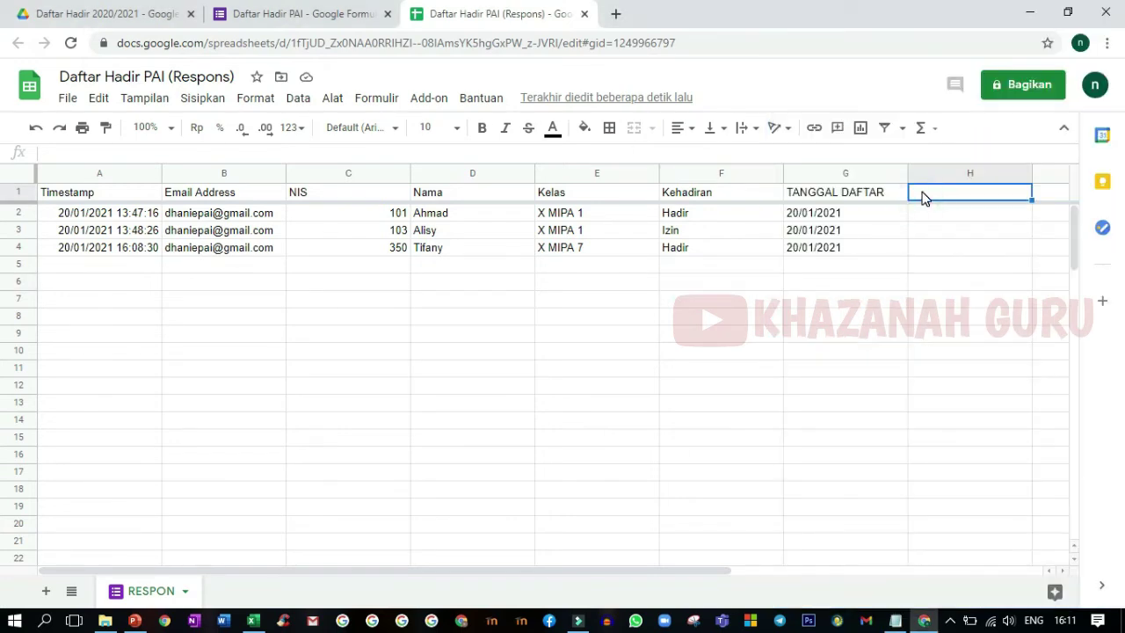
right_click(919, 197)
click(941, 176)
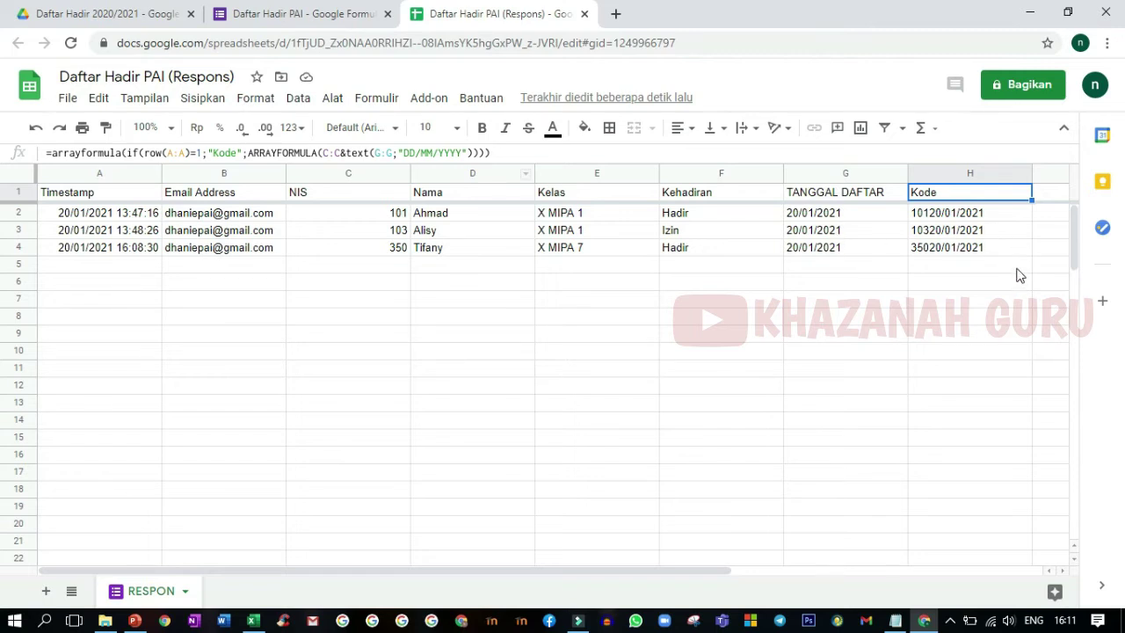
click(1050, 192)
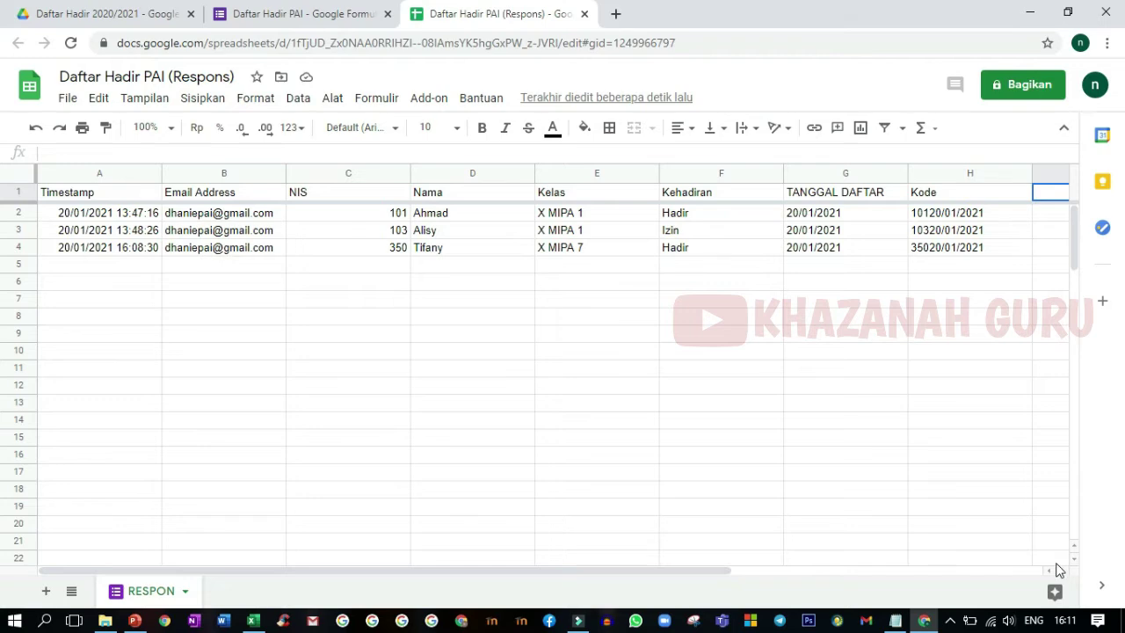
- Copy the KEHADIRAN formula from the notes into I1 and confirm I4 shows Hadir
click(1061, 569)
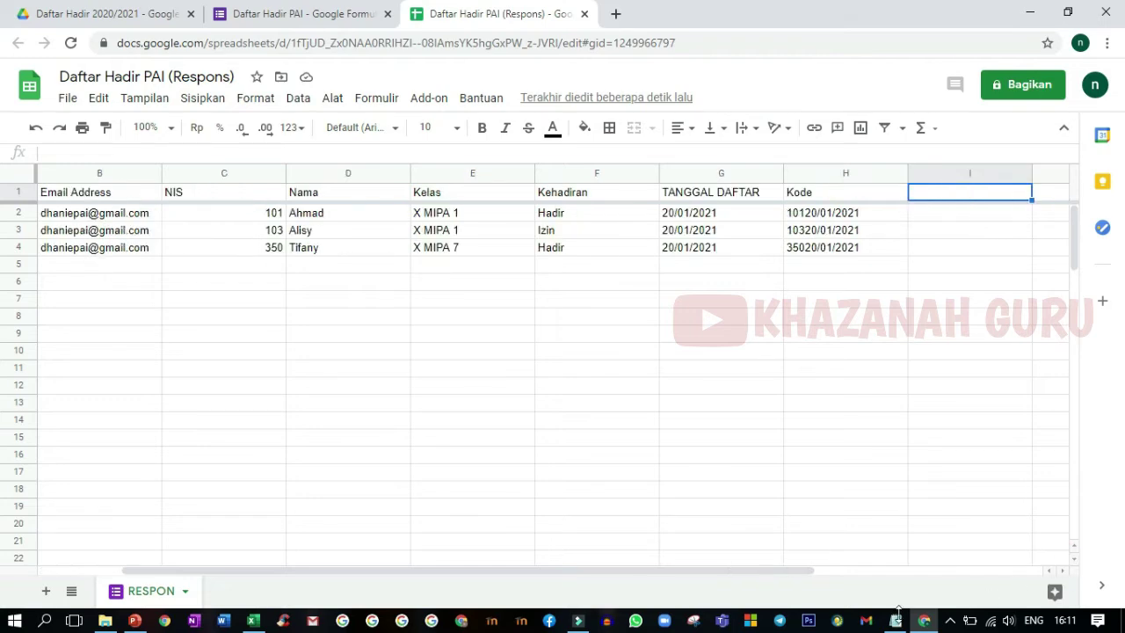
click(896, 620)
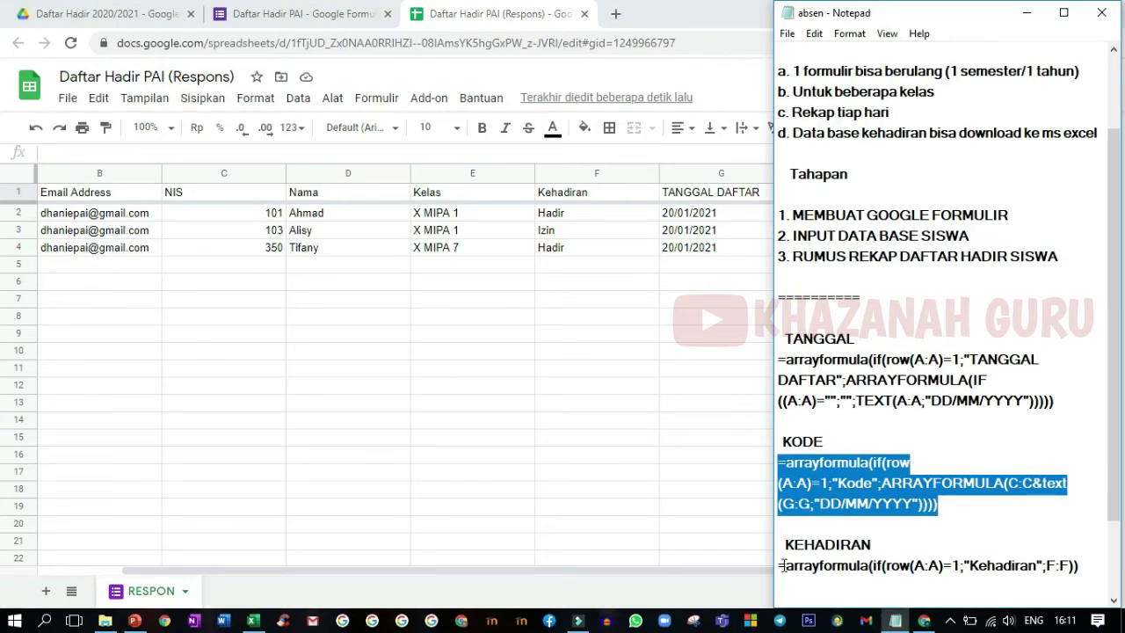
drag(782, 567, 1083, 572)
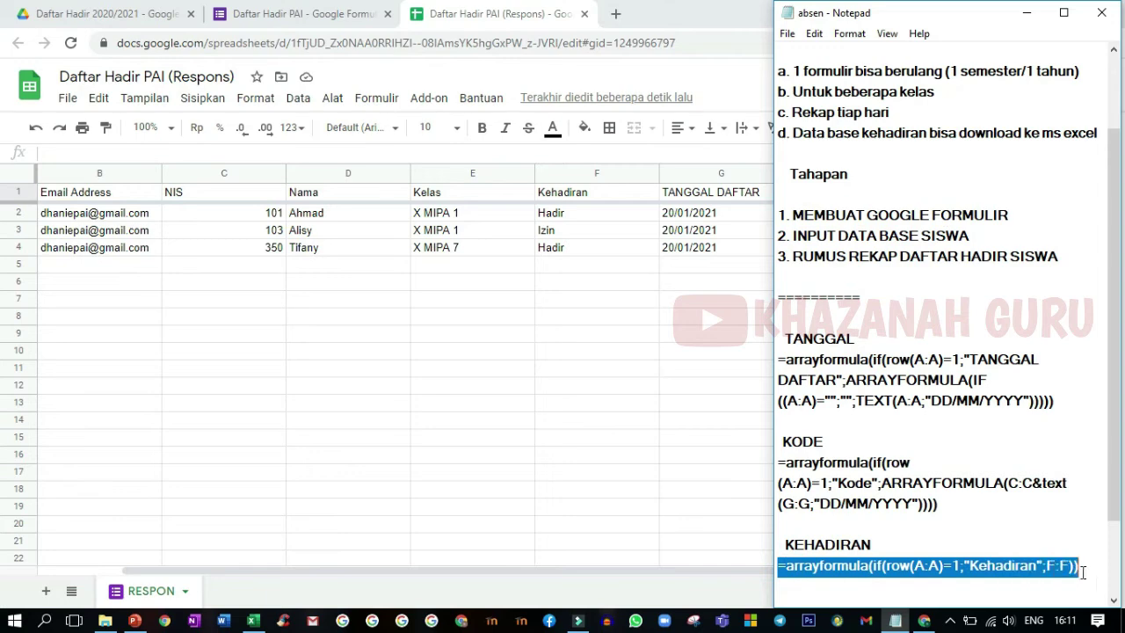
right_click(1038, 572)
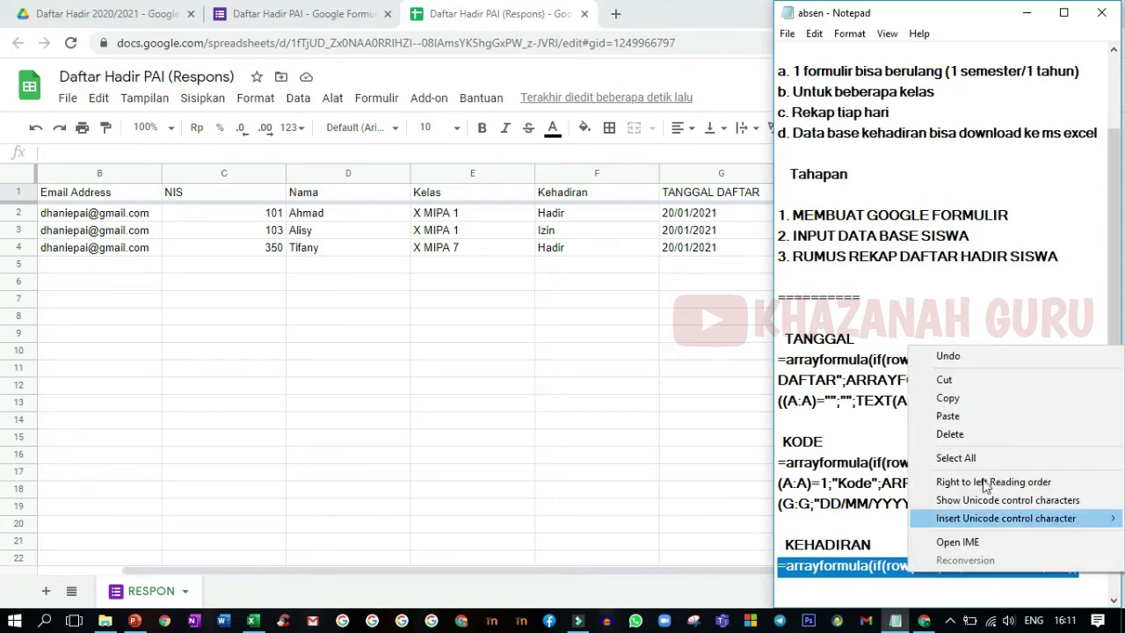
click(949, 397)
click(708, 375)
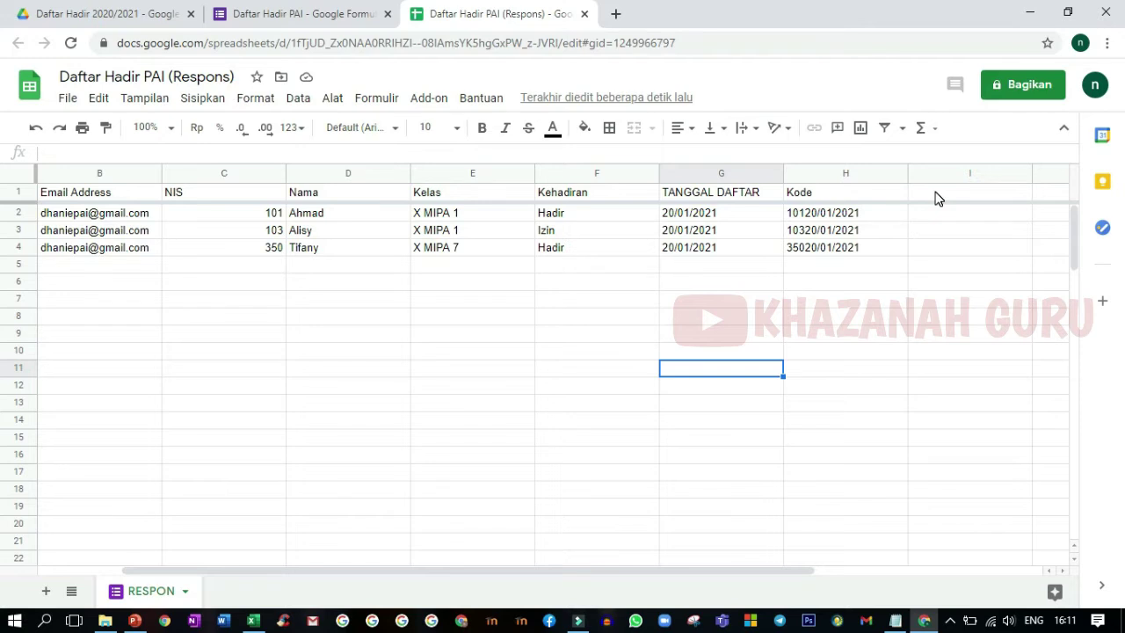
click(934, 194)
right_click(935, 193)
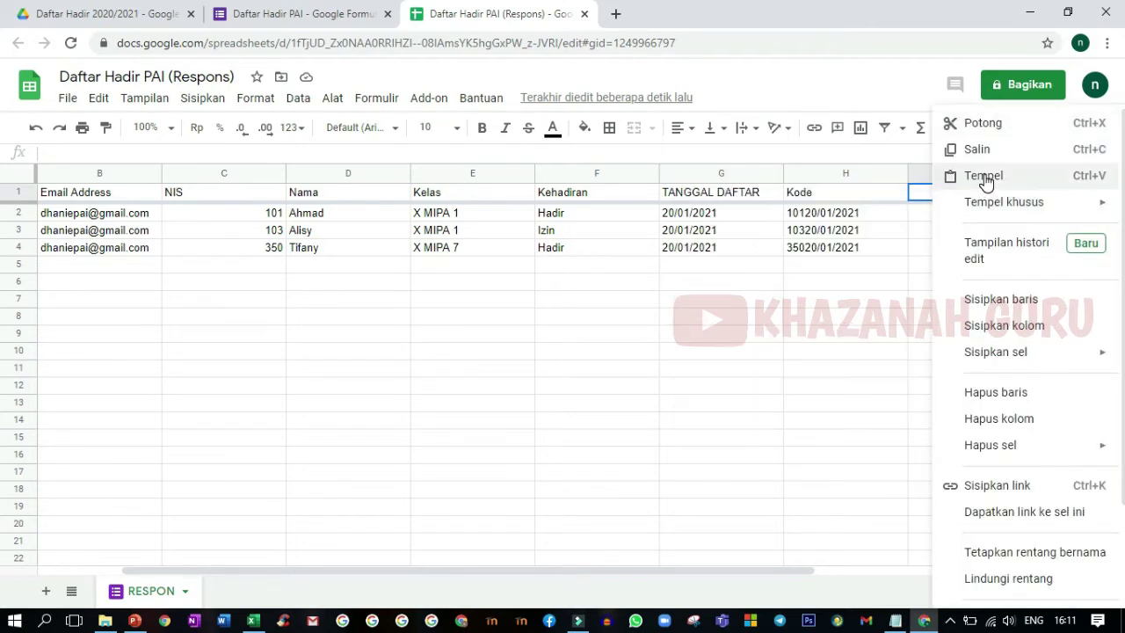
click(981, 178)
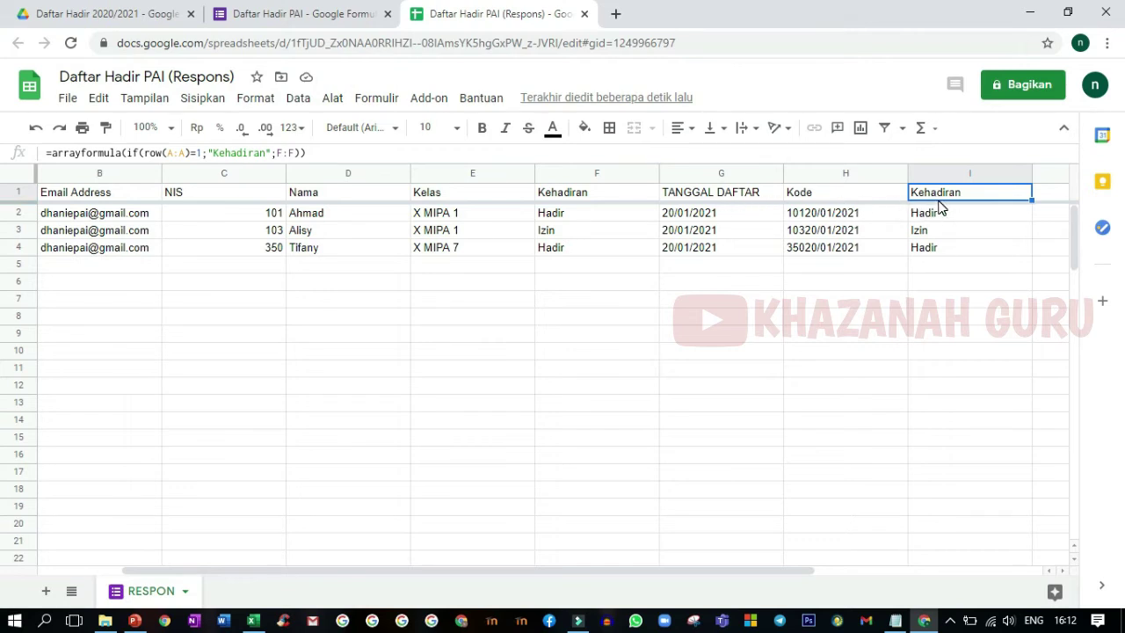
click(945, 247)
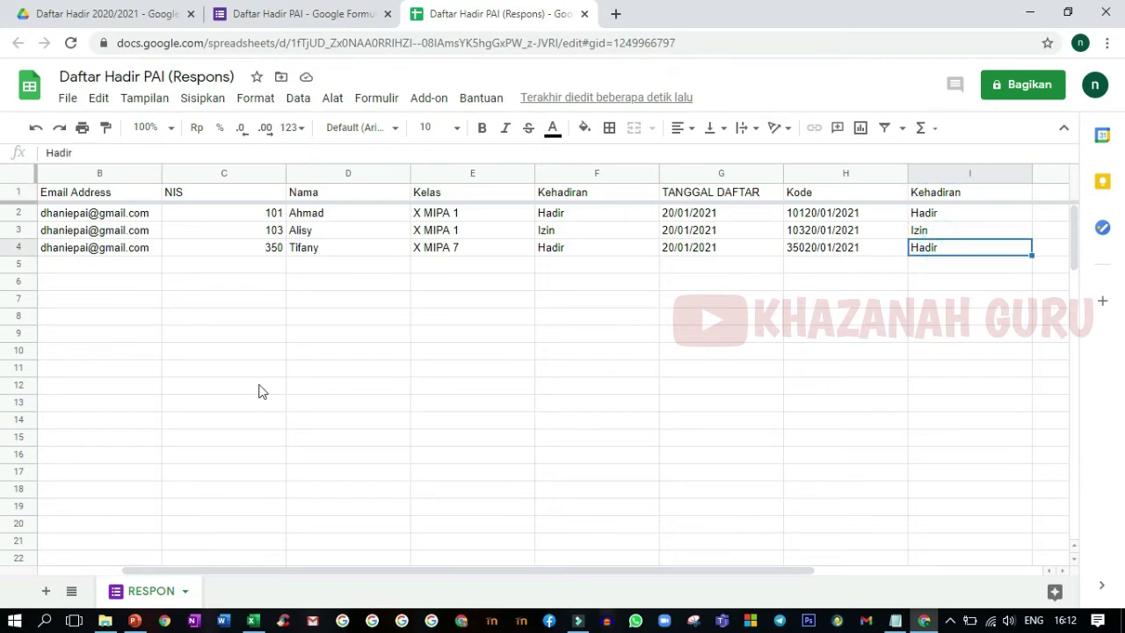
- Add a blank sheet with the + button and rename it 'Data Siswa'
click(252, 622)
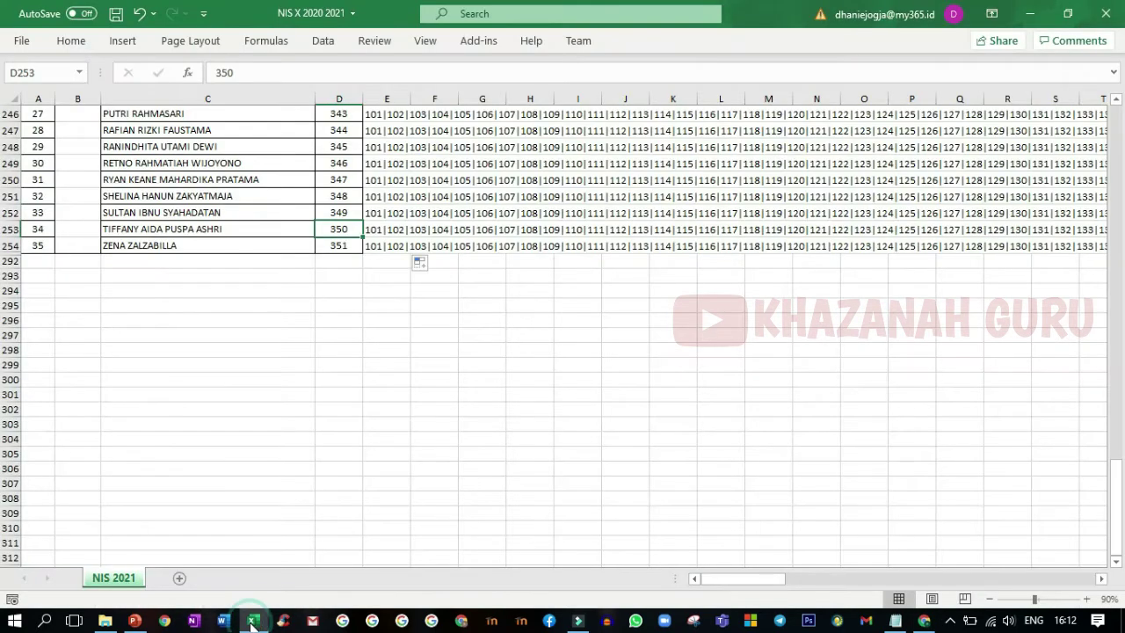
click(253, 621)
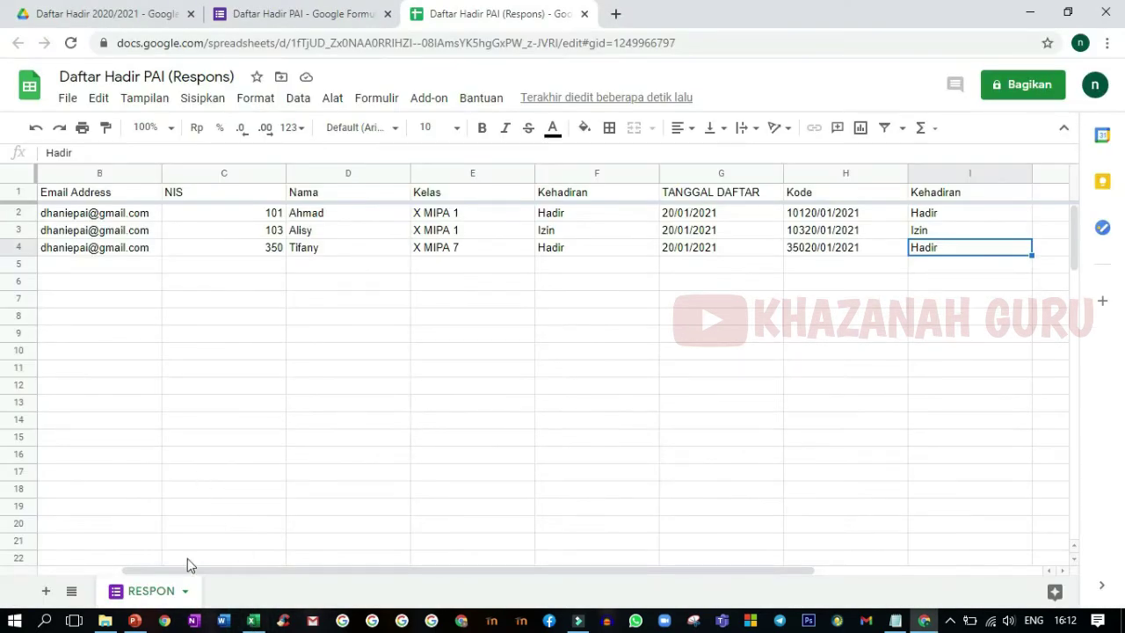
click(48, 591)
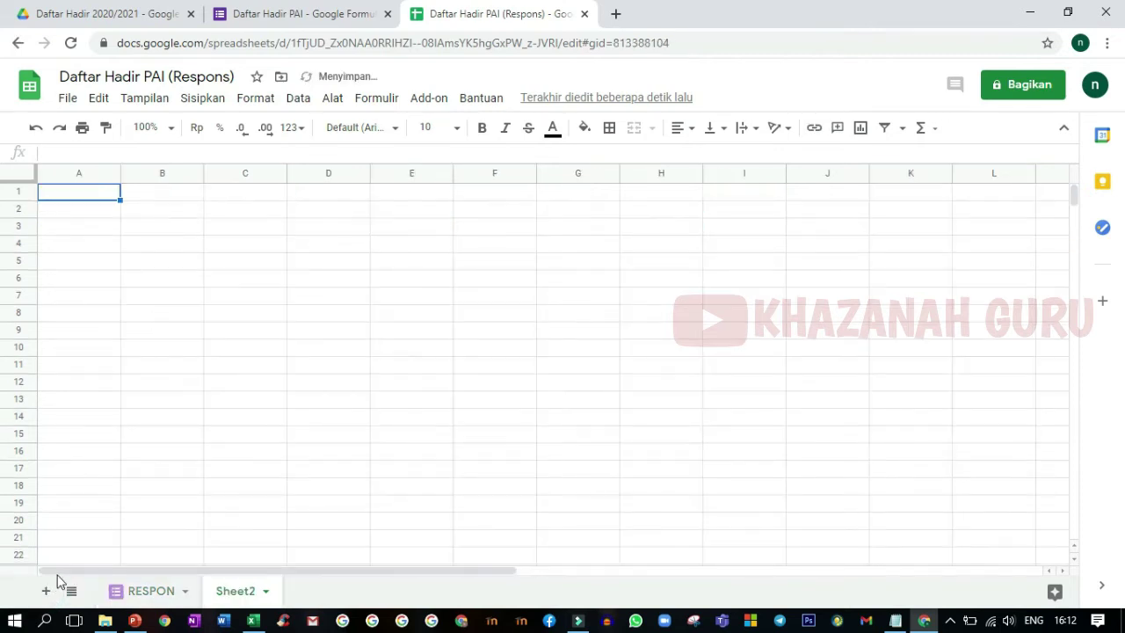
right_click(225, 593)
click(251, 388)
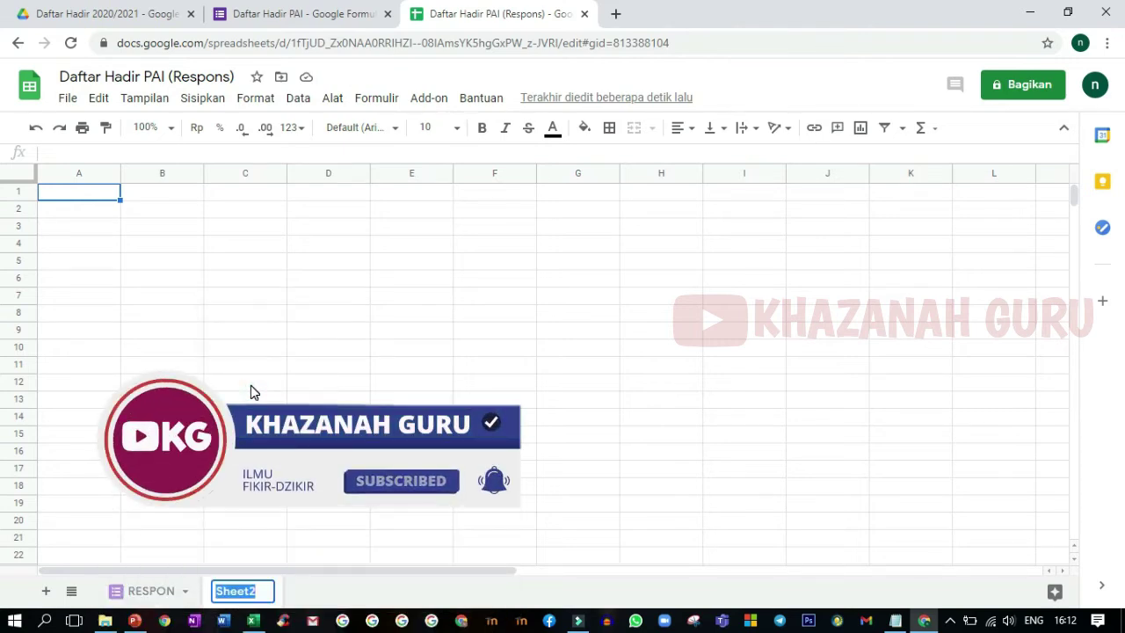
text(Data Siswa)
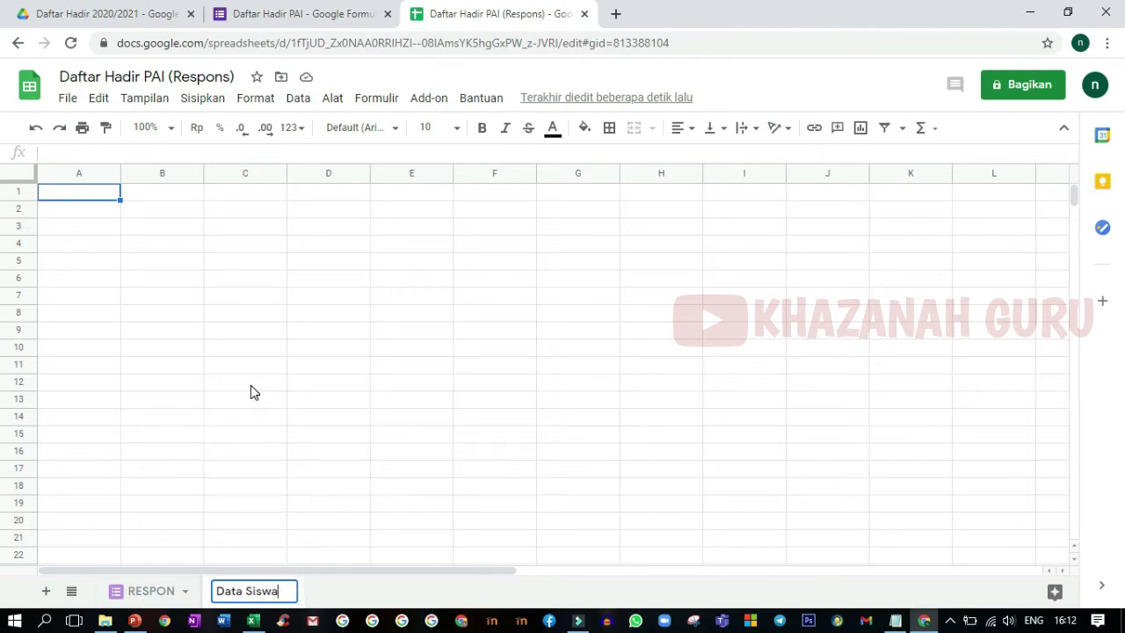
click(252, 384)
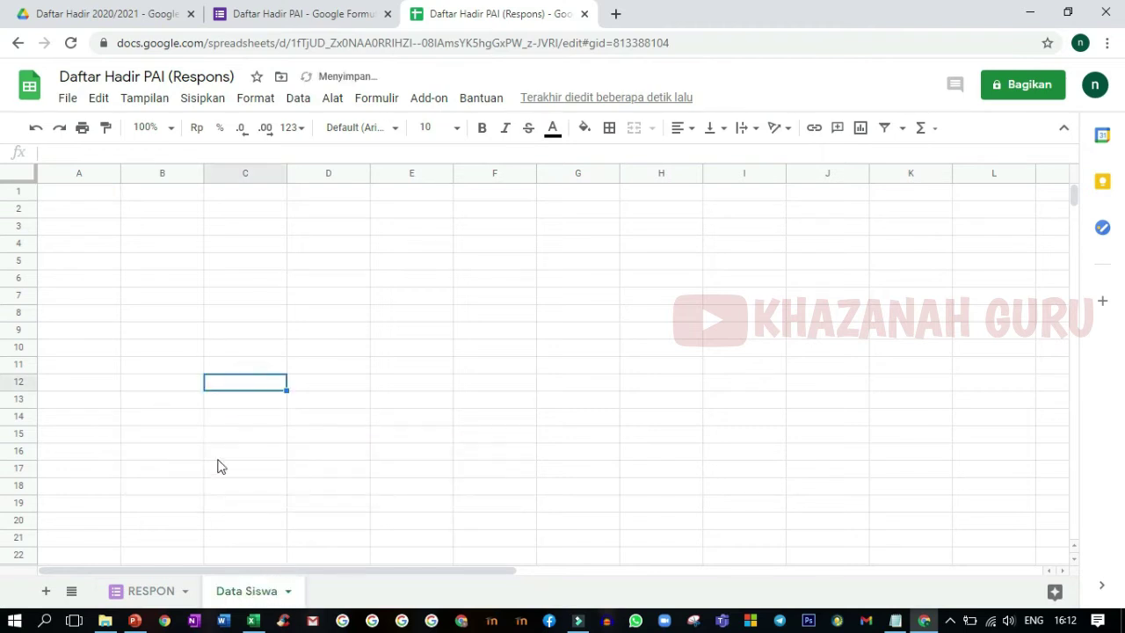
click(252, 620)
scroll(194, 333, up, 20)
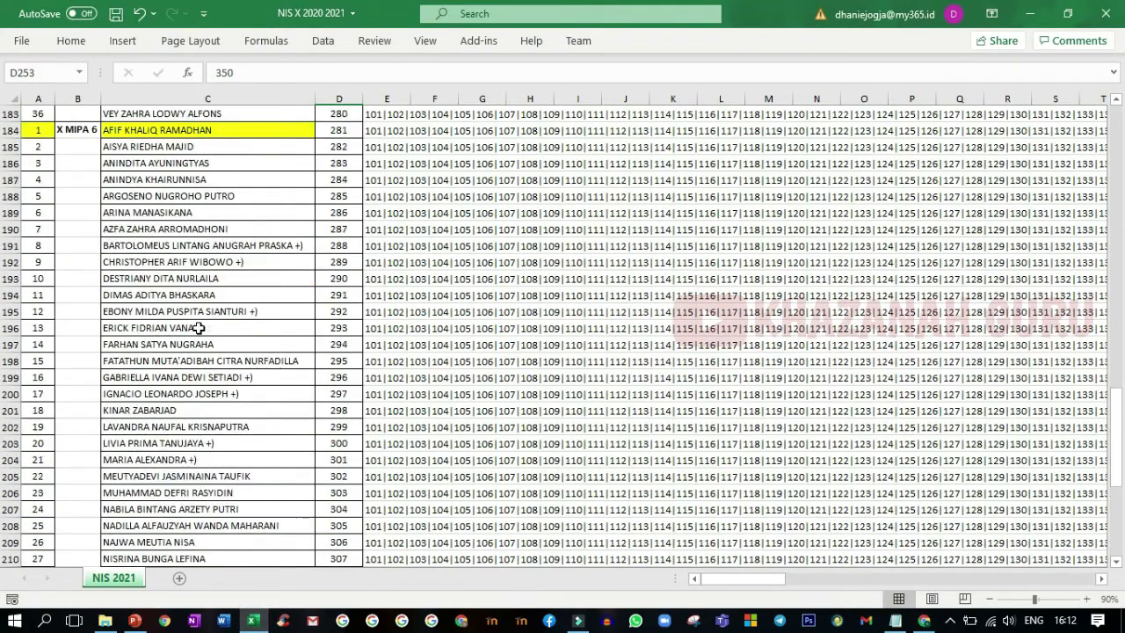
- Select the NO, KELAS, NAMA, NIS student rows A3:D75 in NIS 2021 and copy them
scroll(208, 309, up, 20)
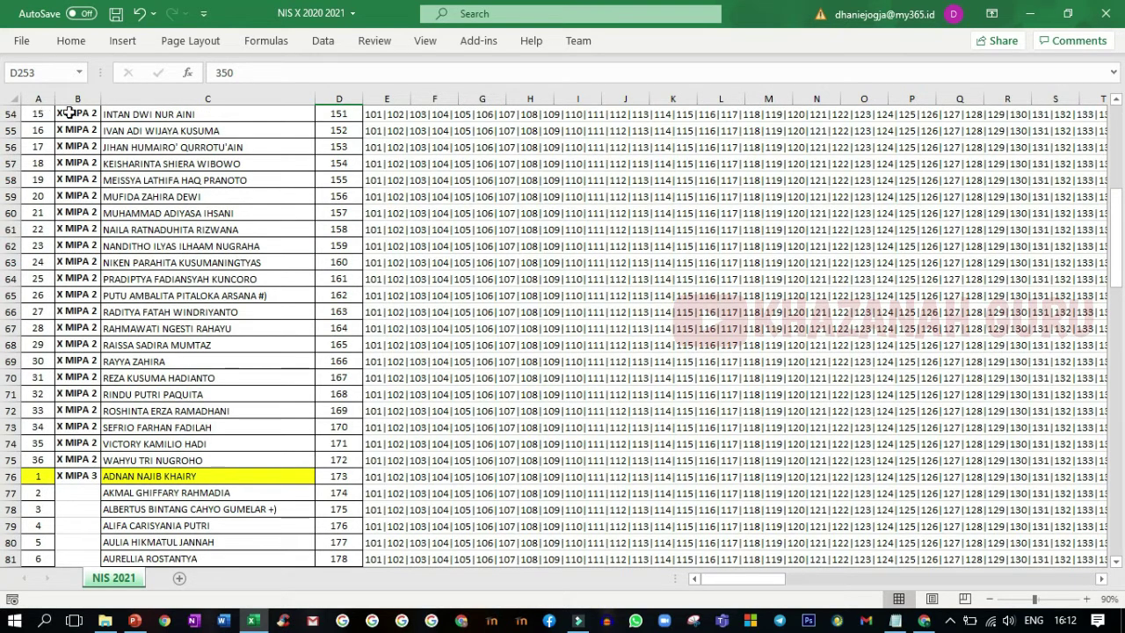
scroll(364, 176, up, 17)
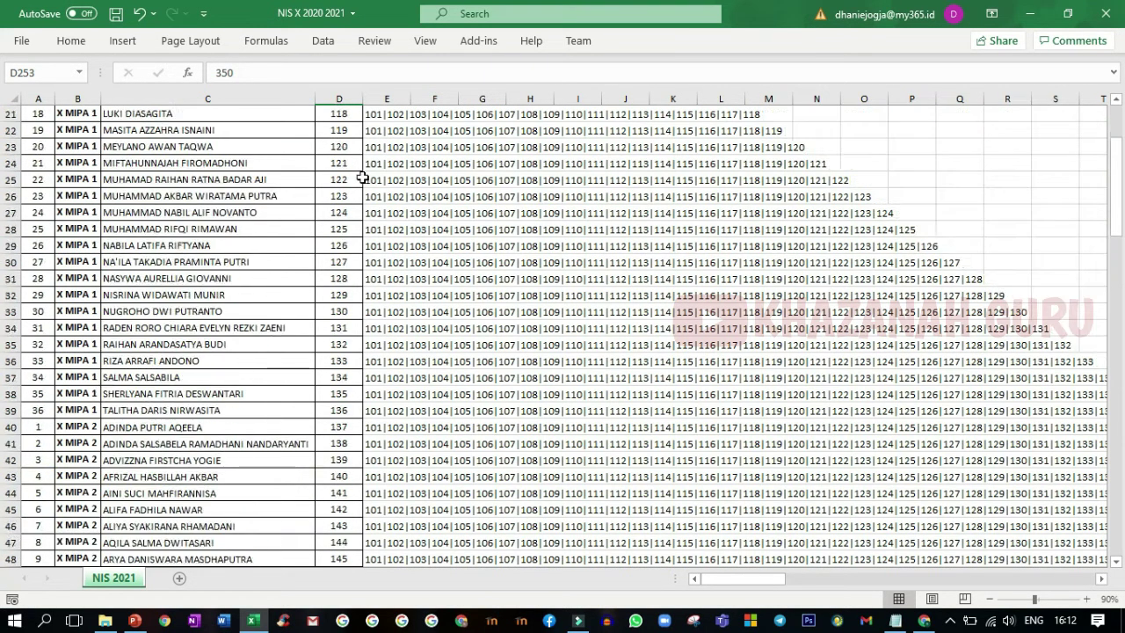
scroll(382, 116, up, 1)
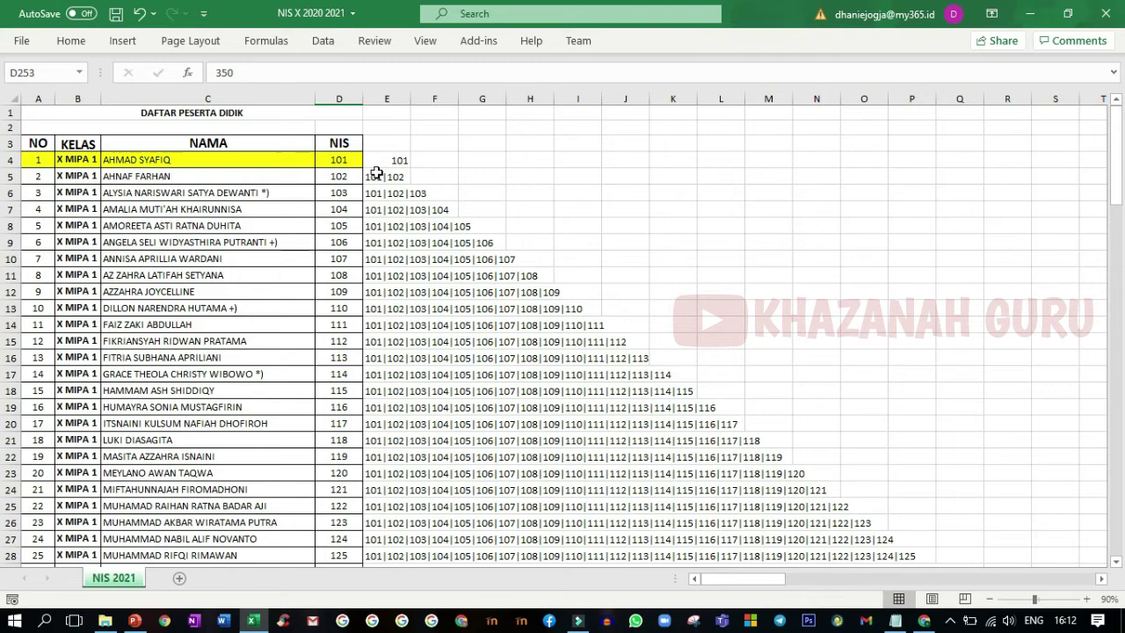
drag(383, 91, 1121, 104)
key(ctrl+BackSpace)
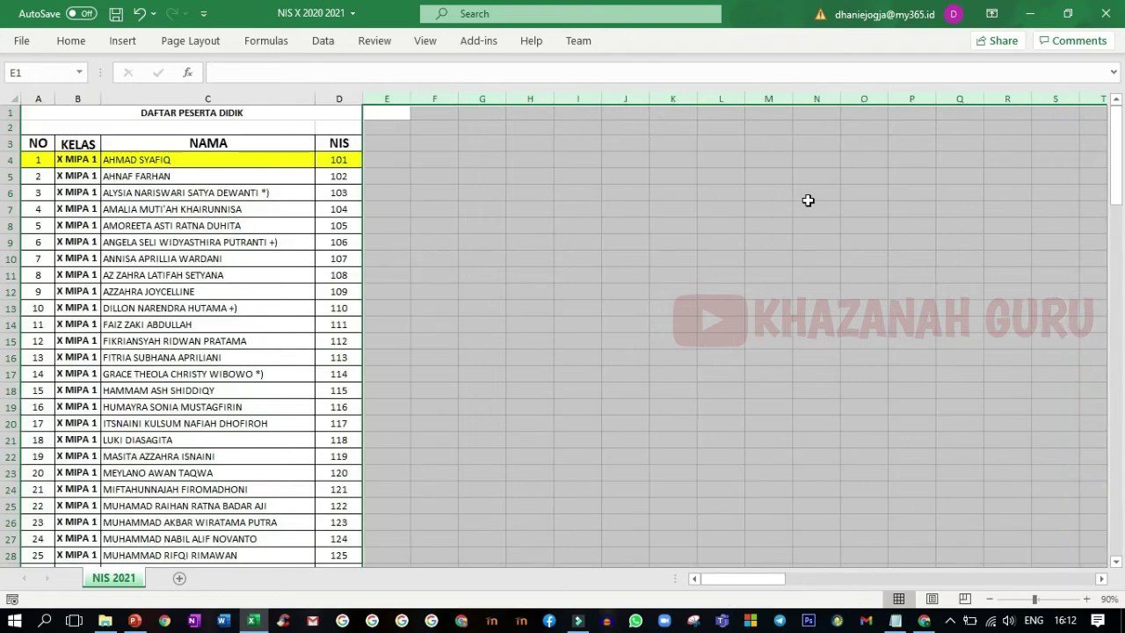
click(417, 161)
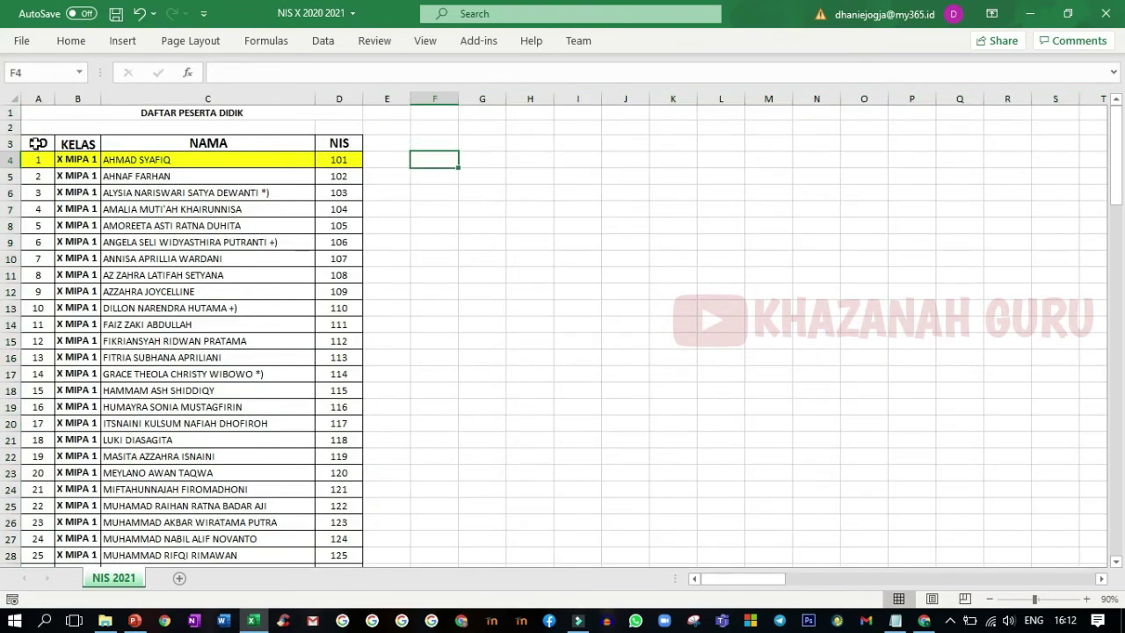
drag(38, 143, 347, 247)
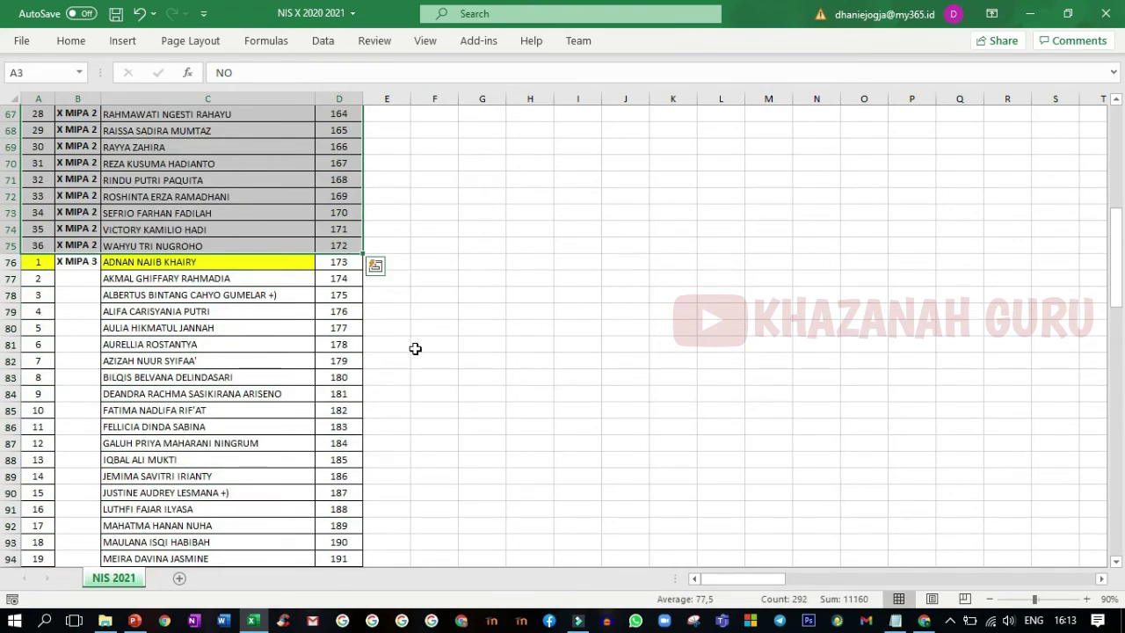
key(ctrl+c)
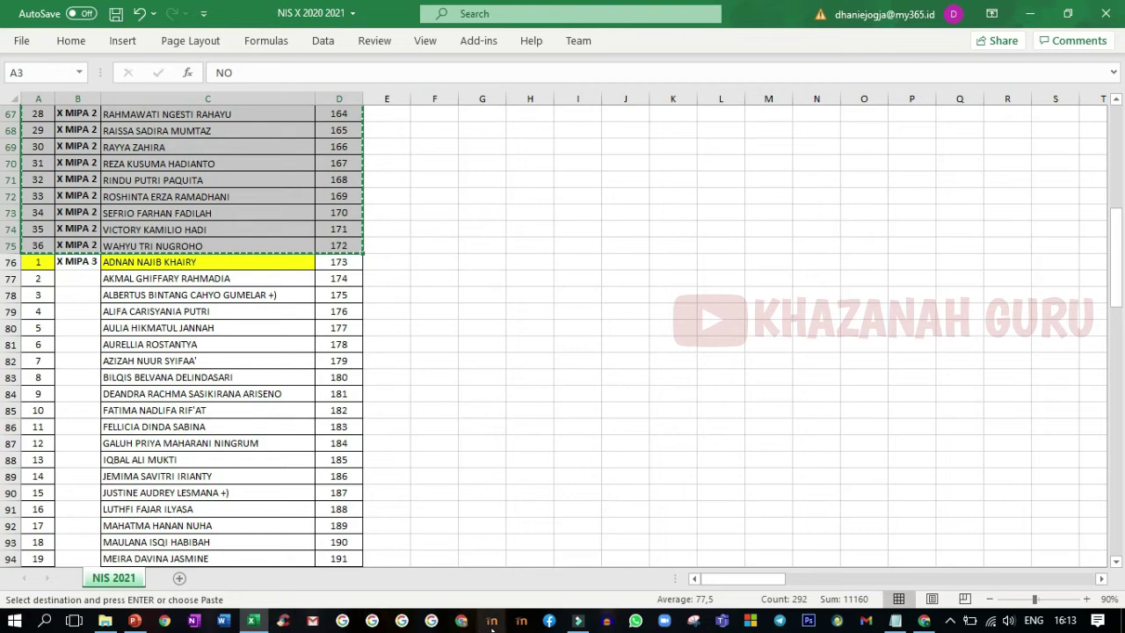
- Paste the copied student table into Data Siswa starting at cell A1
click(925, 620)
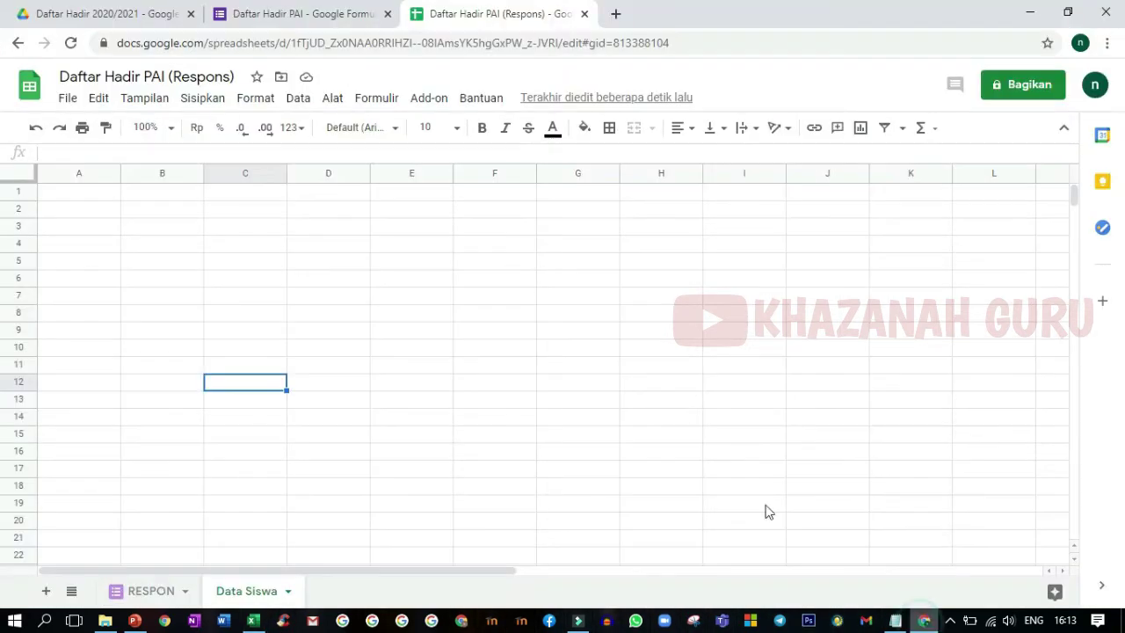
click(55, 197)
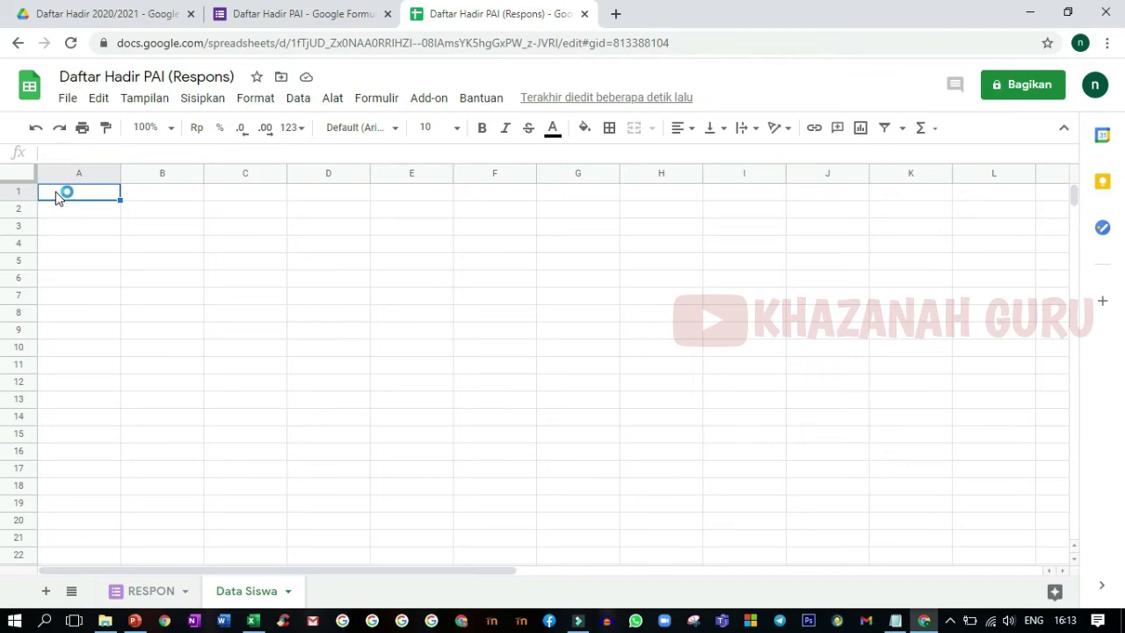
key(ctrl+v)
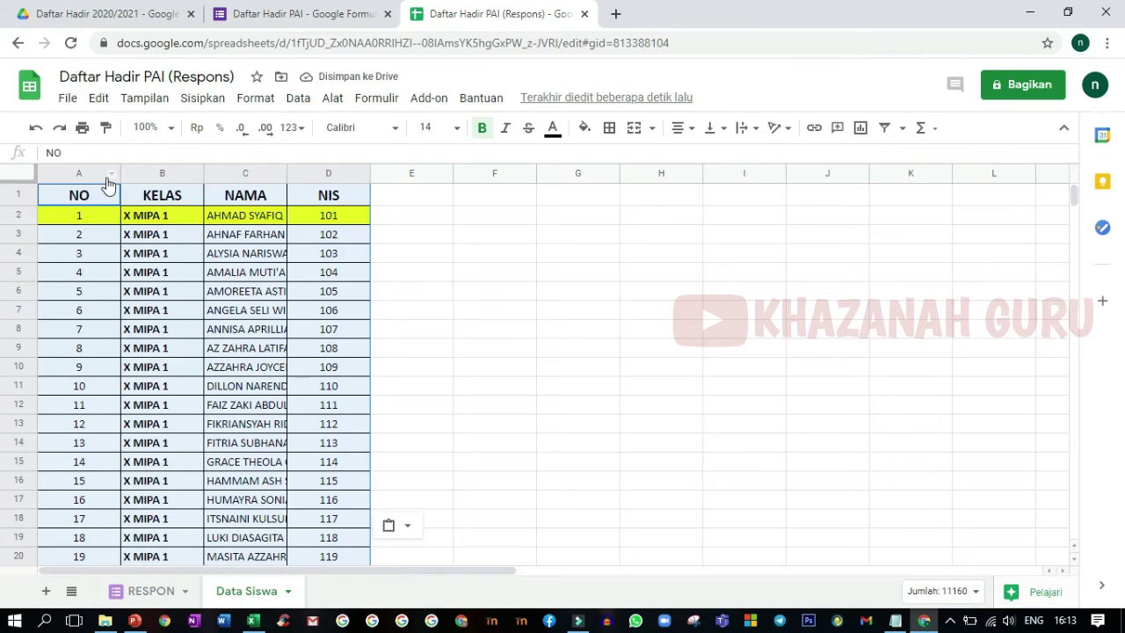
- Narrow columns A, B and D and widen column C to fit full student names
drag(120, 174, 72, 170)
click(152, 172)
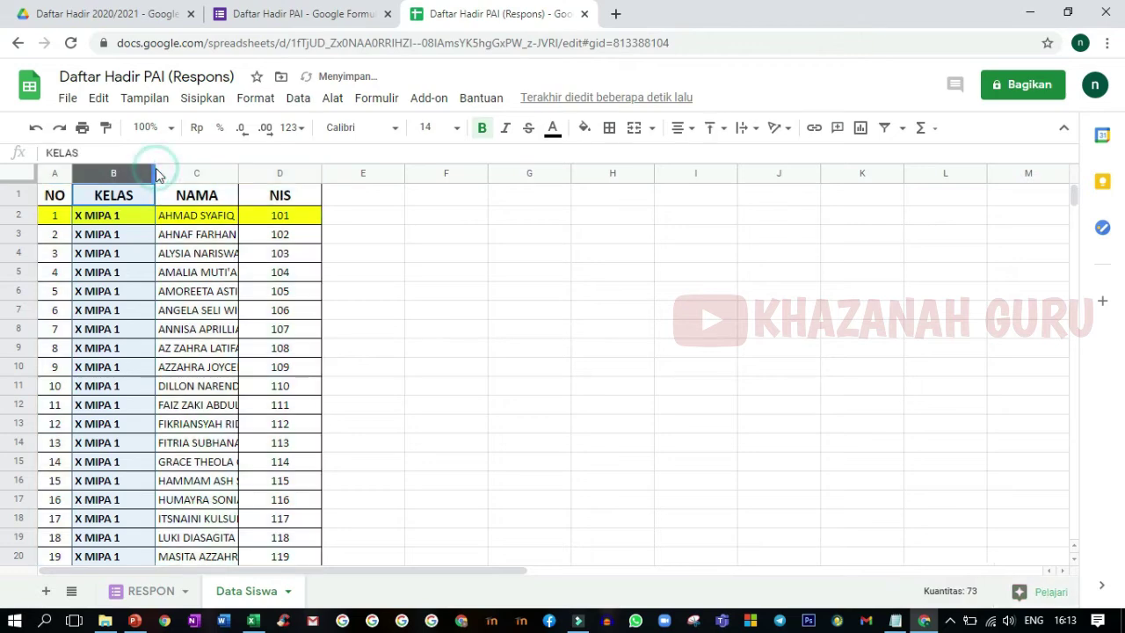
drag(155, 171, 137, 176)
drag(231, 174, 338, 175)
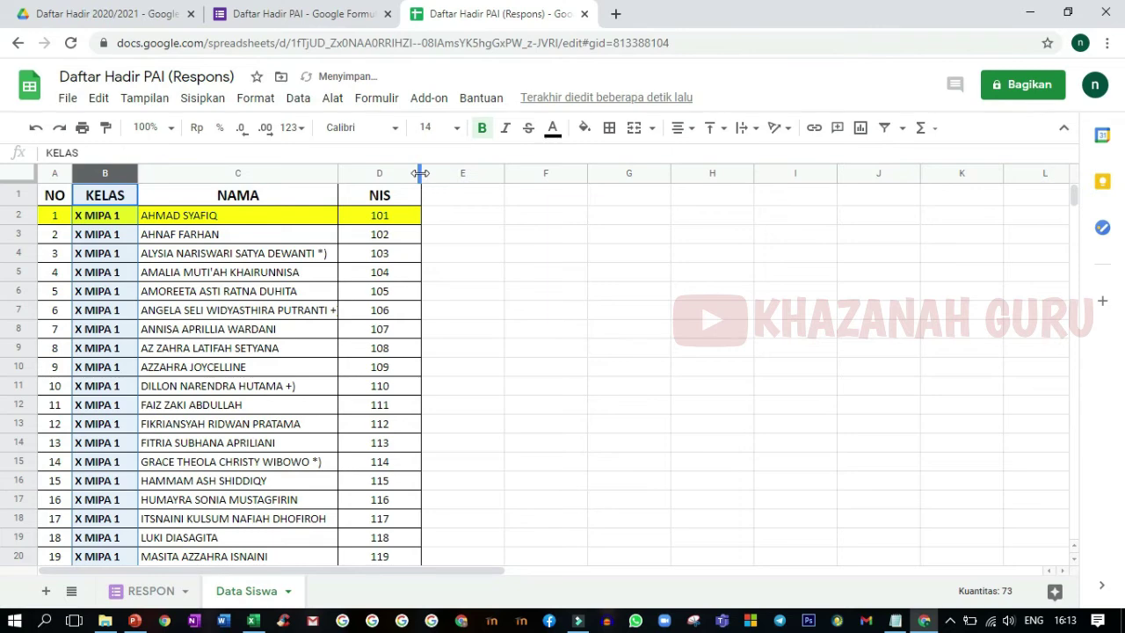
drag(420, 173, 385, 216)
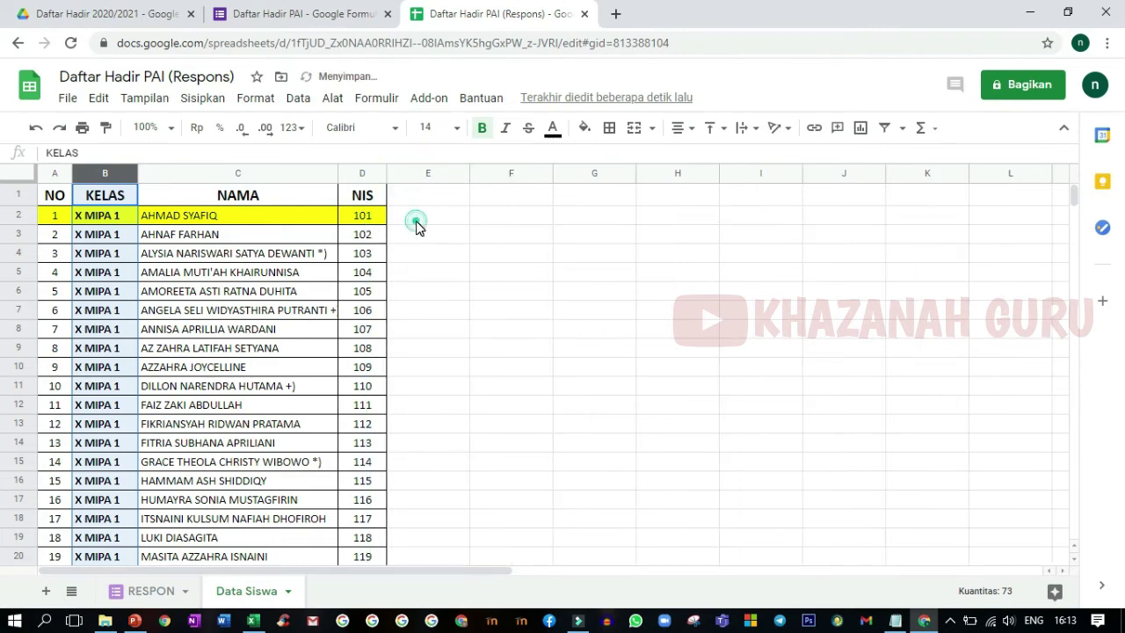
click(412, 216)
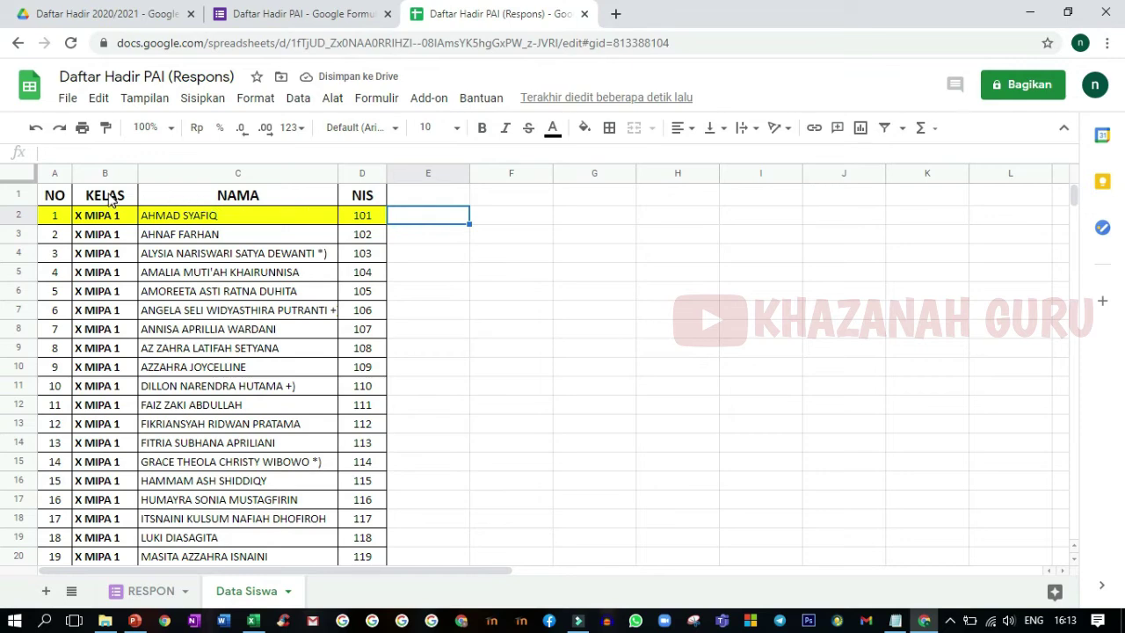
- Check today's date on the Windows calendar, then begin the E1 date header with 20
click(411, 201)
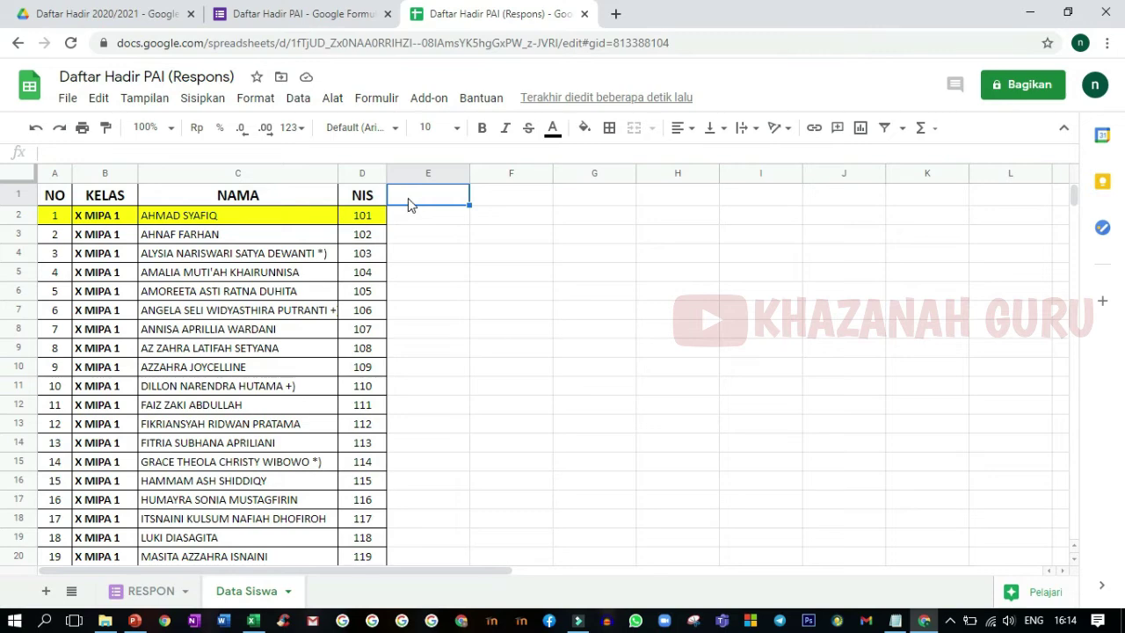
click(1064, 621)
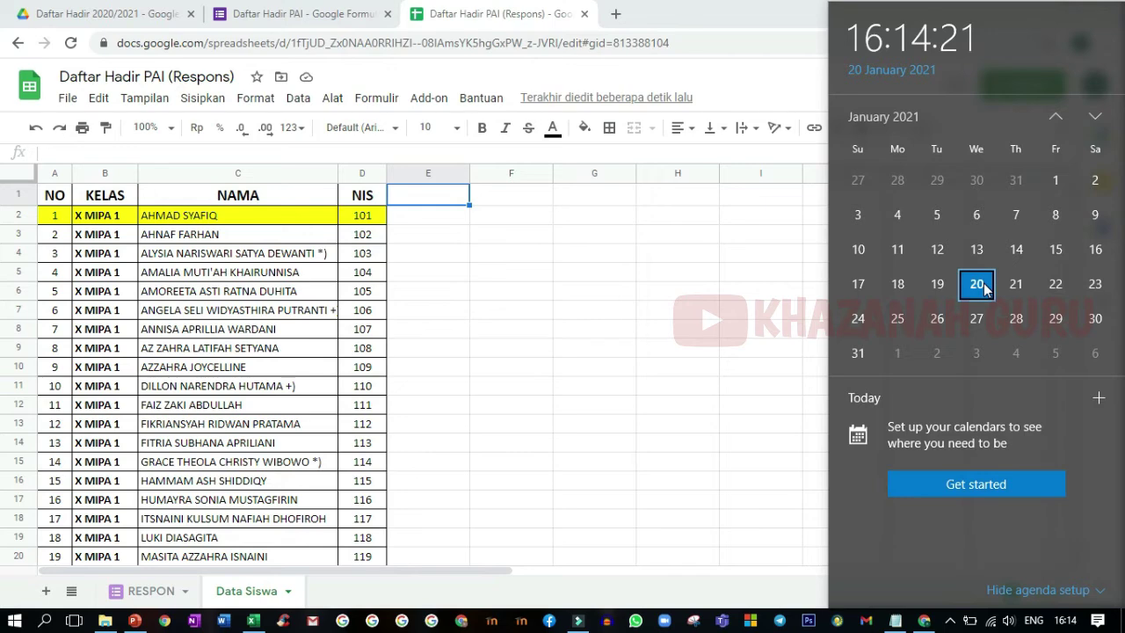
click(404, 194)
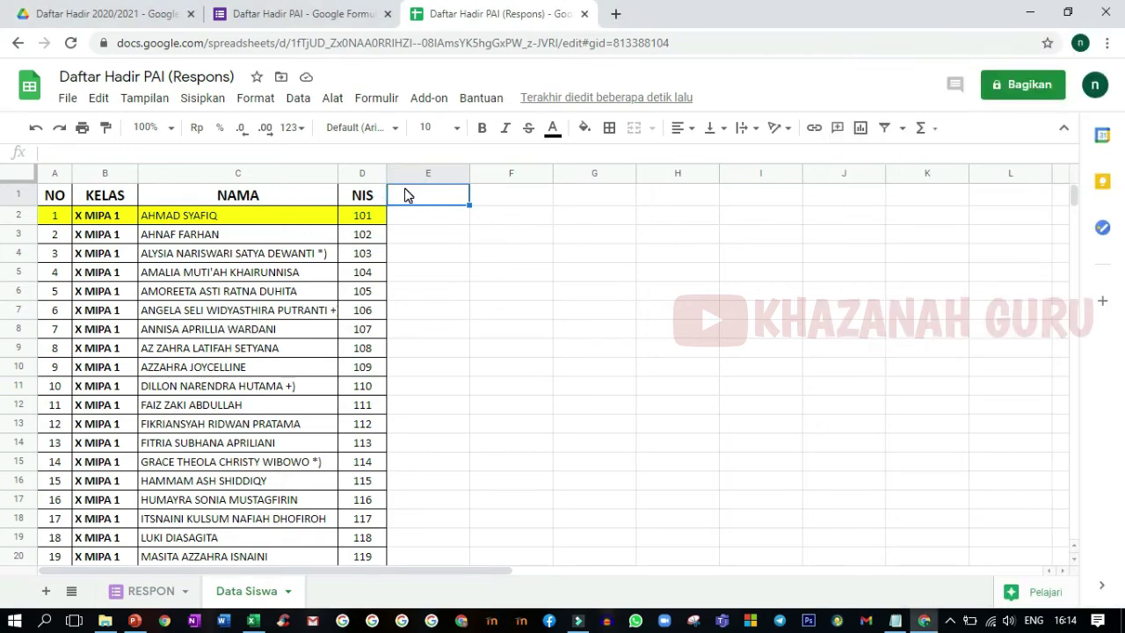
text(20/)
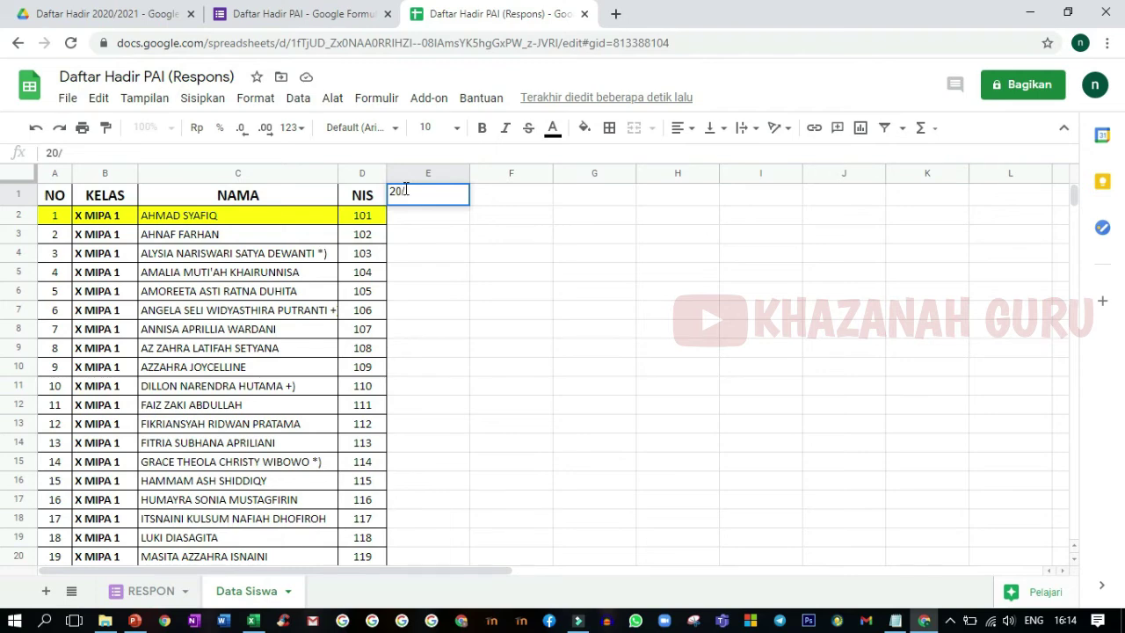
- Clear E1 and enter 20/01/2021 as the first meeting date, checked against the calendar
key(BackSpace)
key(BackSpace)
key(BackSpace)
click(1065, 620)
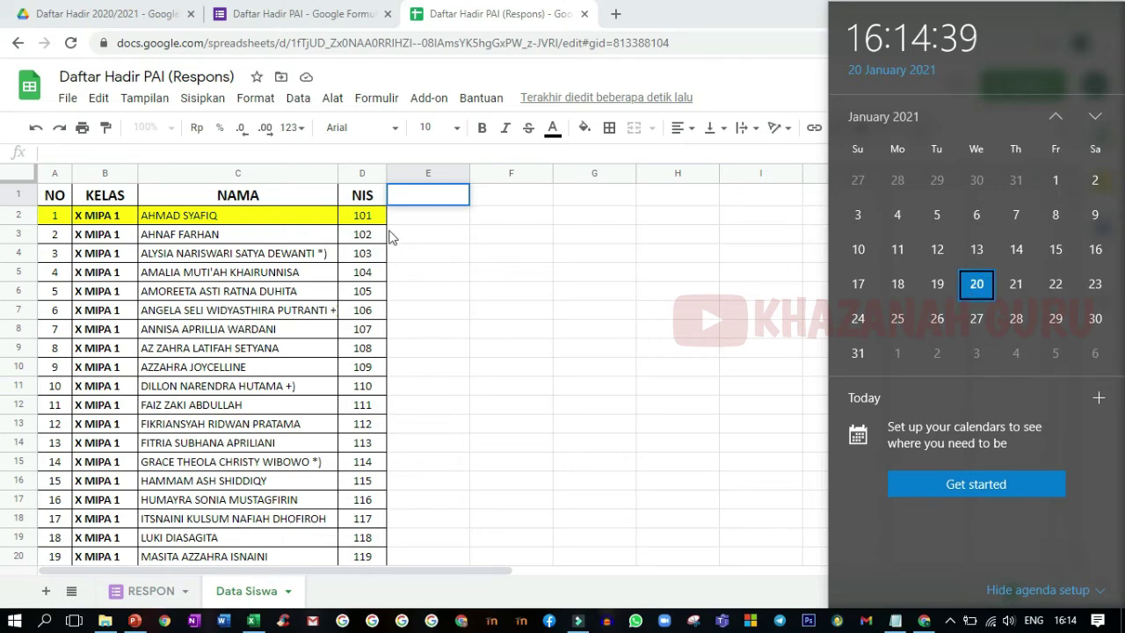
click(400, 193)
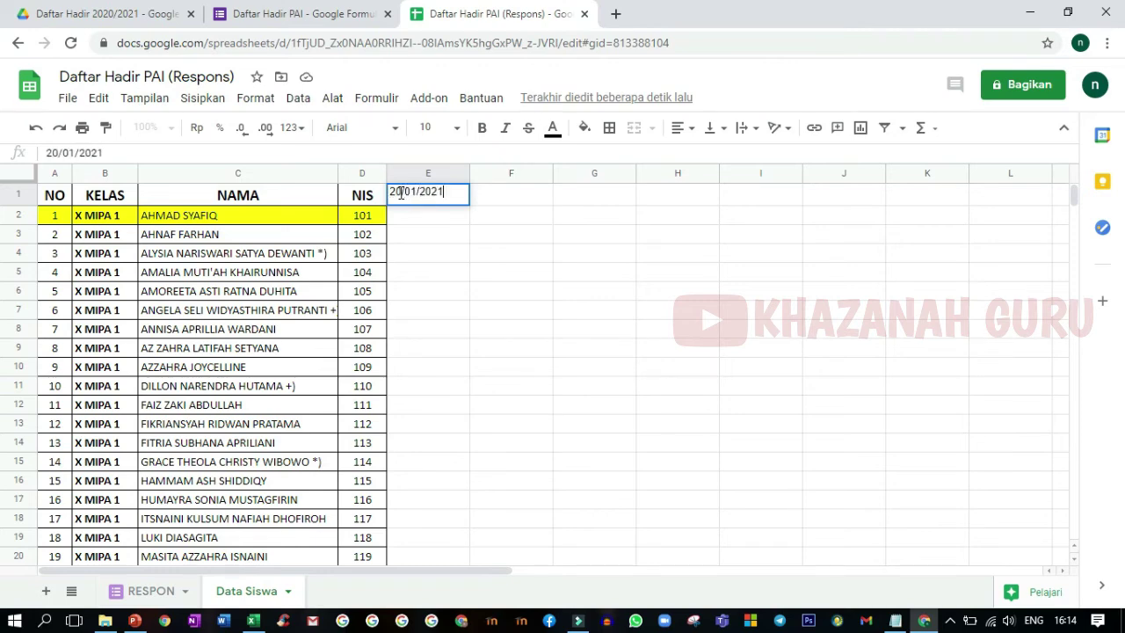
click(431, 215)
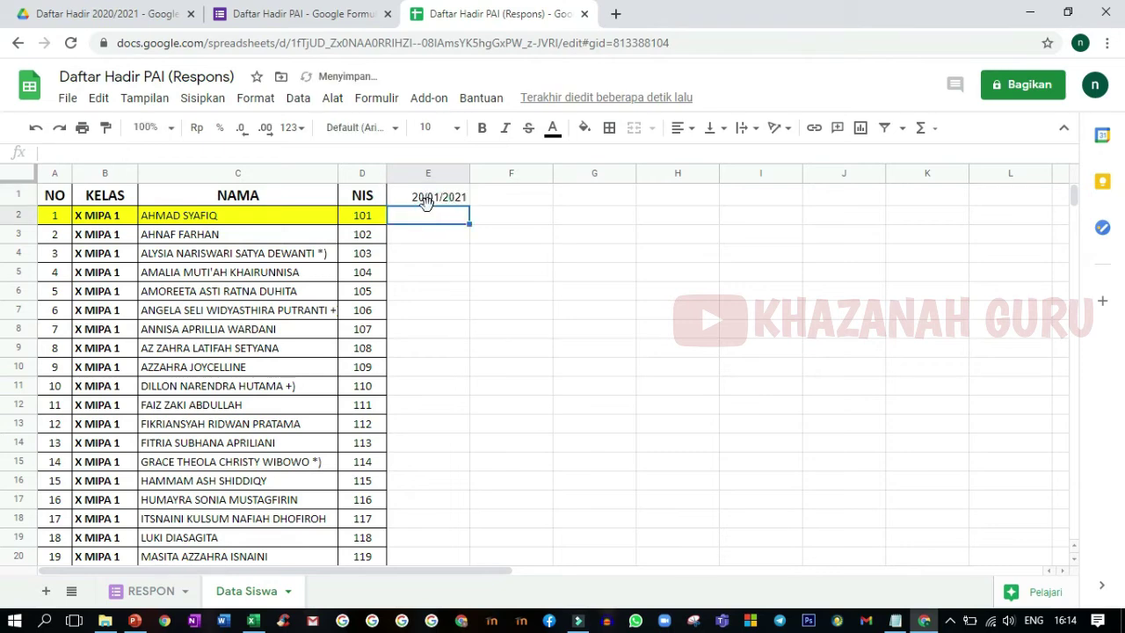
click(428, 198)
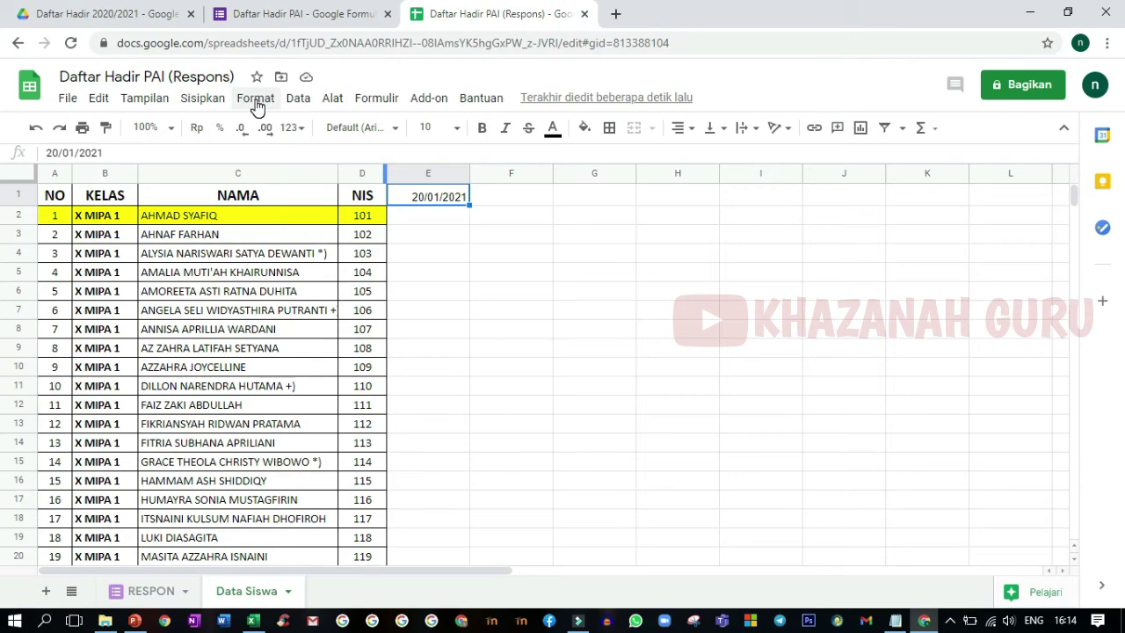
- Give E1 a custom dd/mm/ number format by deleting yyyy, so it shows 20/01/
click(256, 101)
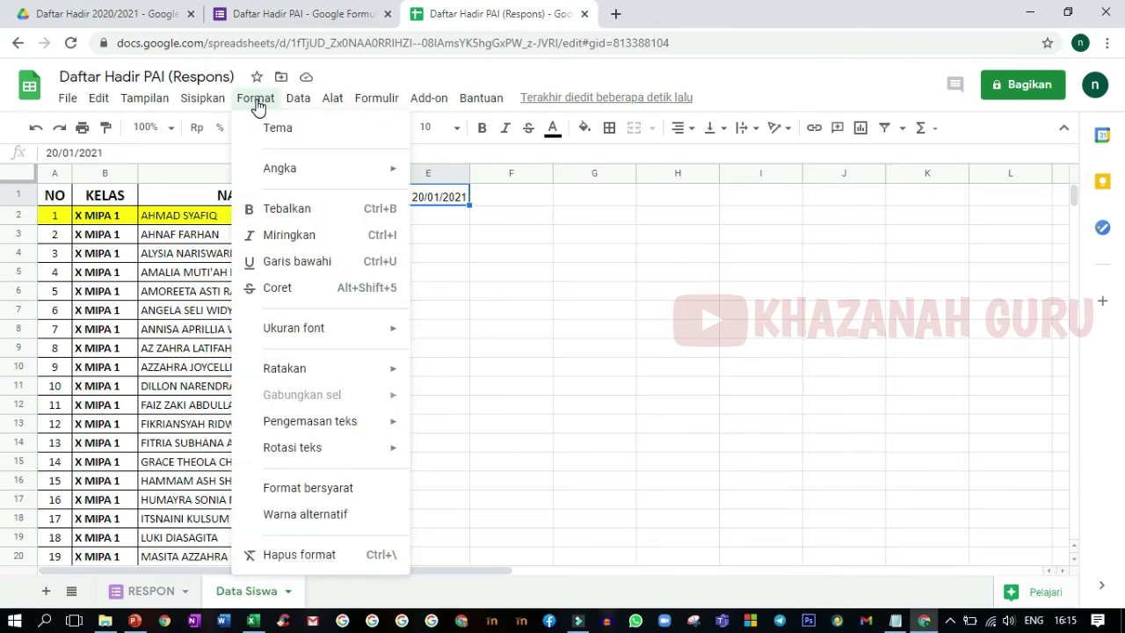
click(362, 171)
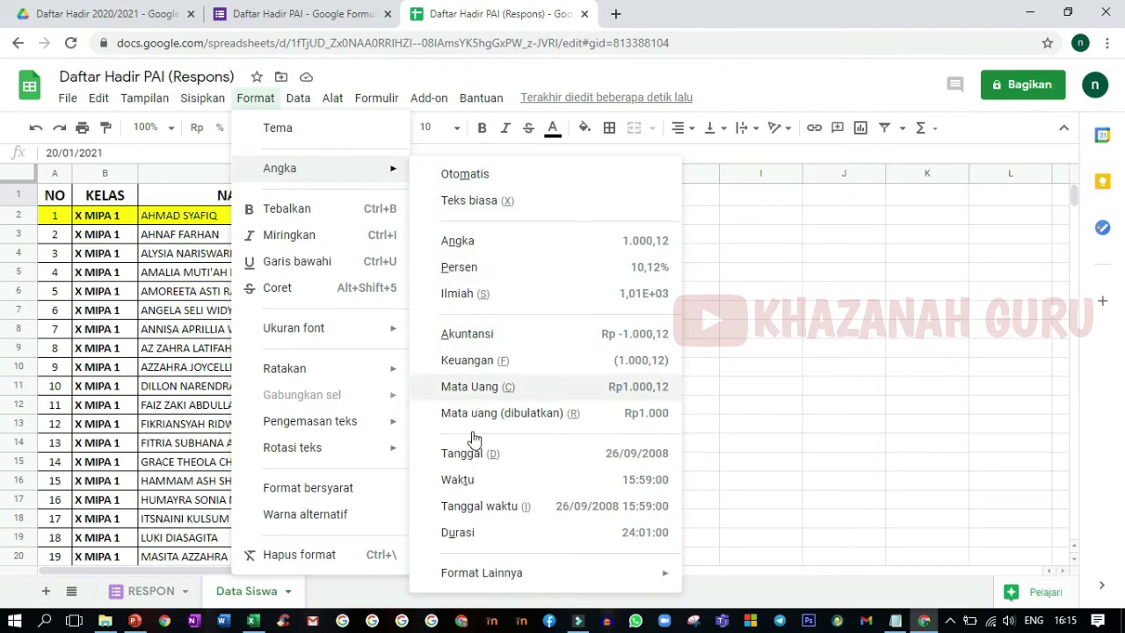
mouse_move(498, 580)
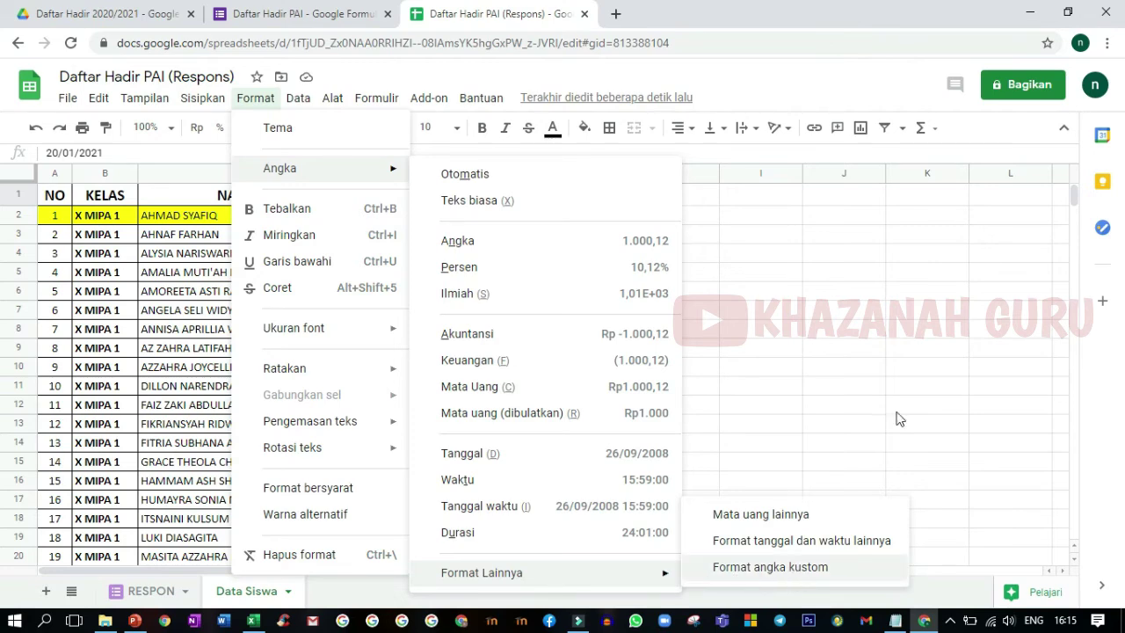
click(921, 390)
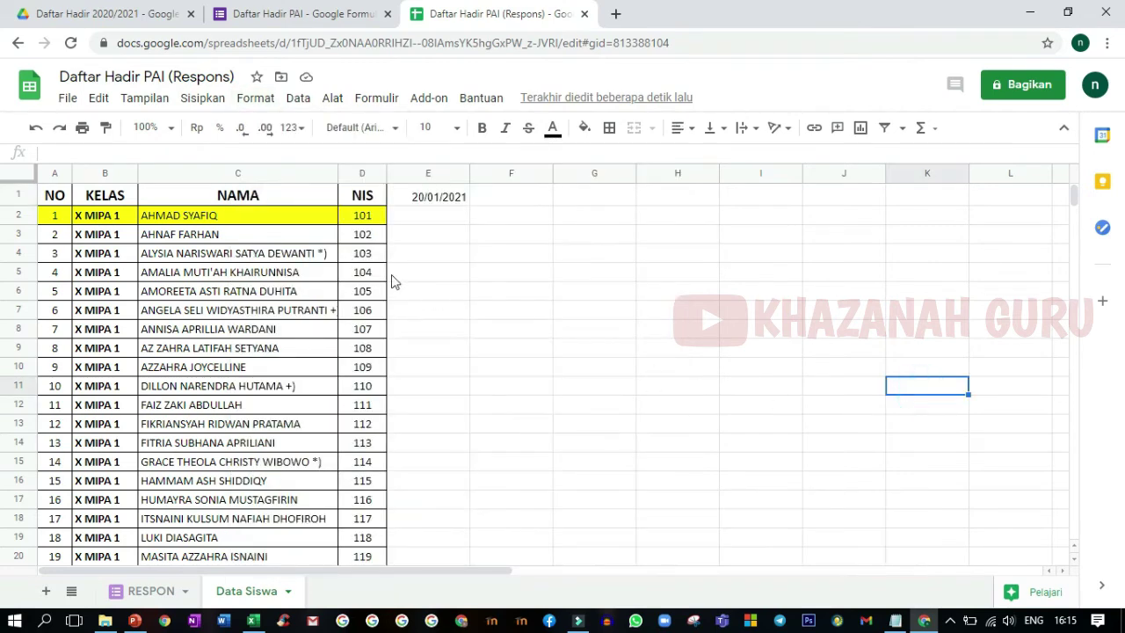
click(437, 200)
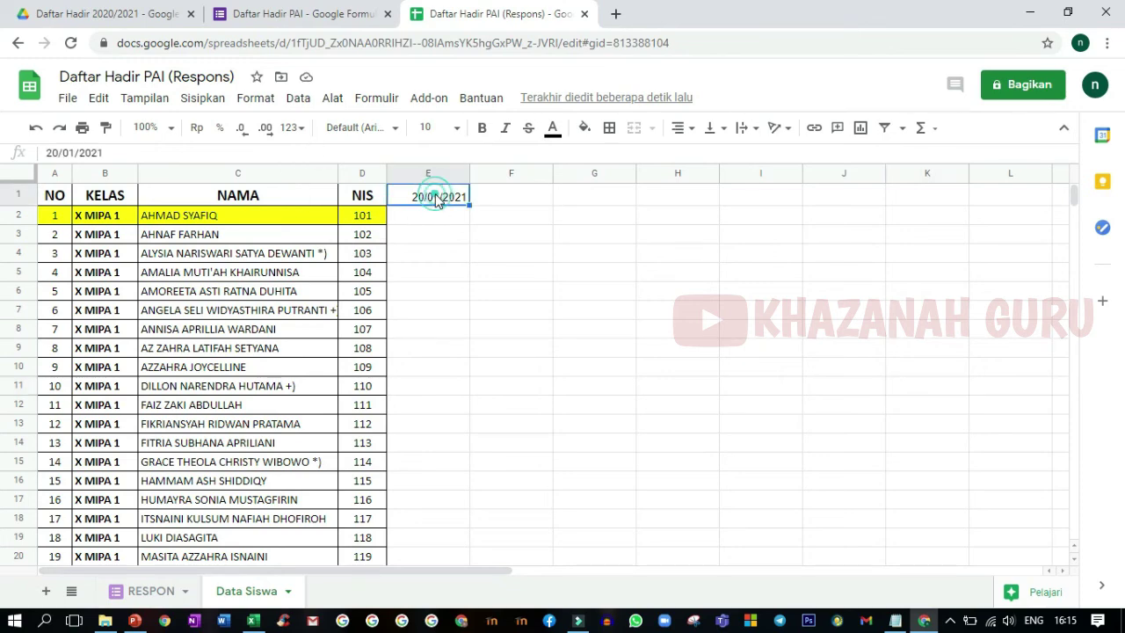
click(265, 100)
mouse_move(390, 178)
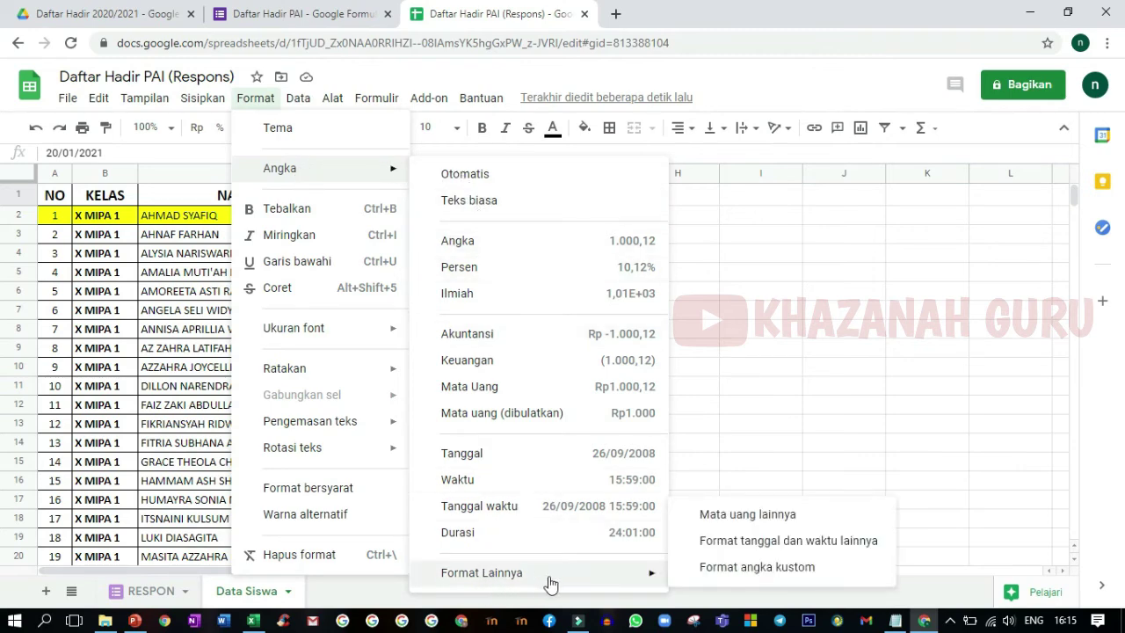
click(717, 569)
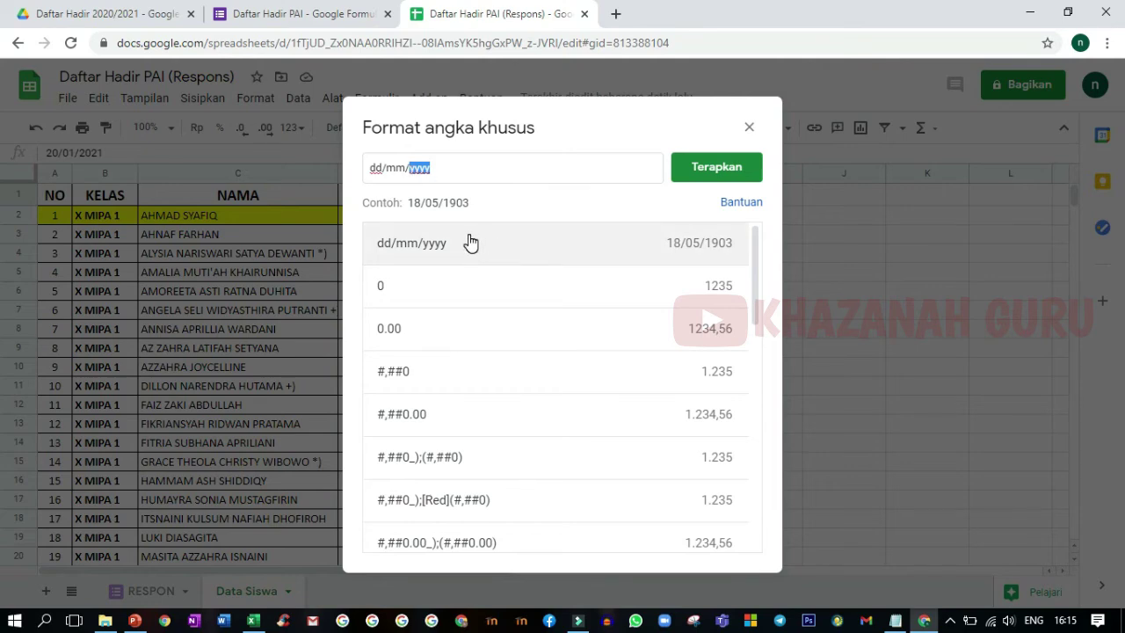
key(BackSpace)
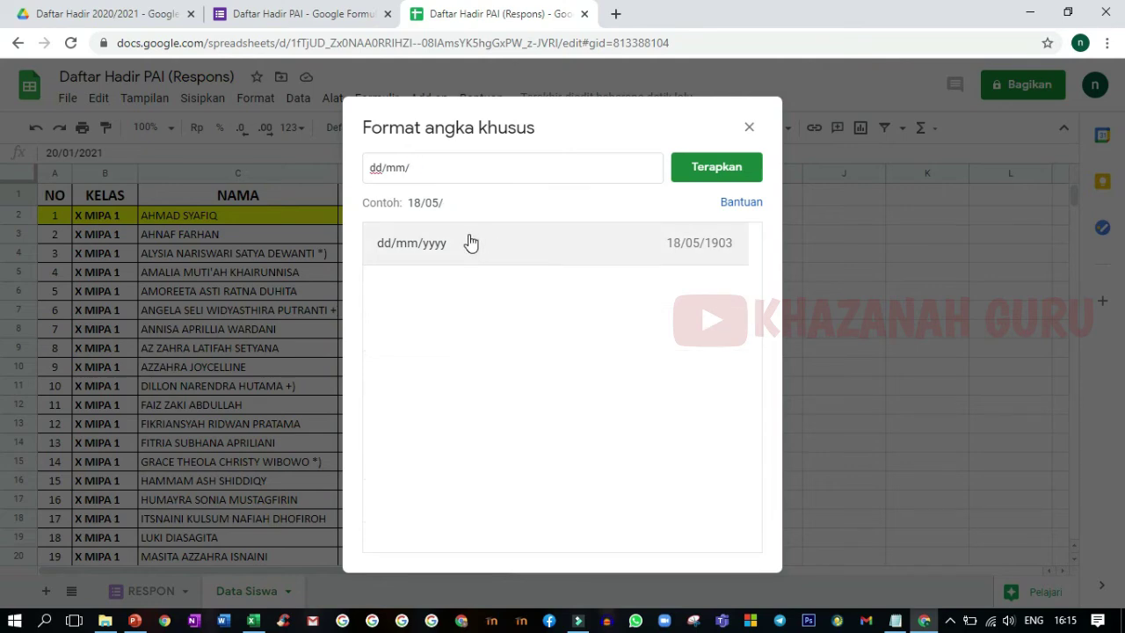
click(710, 170)
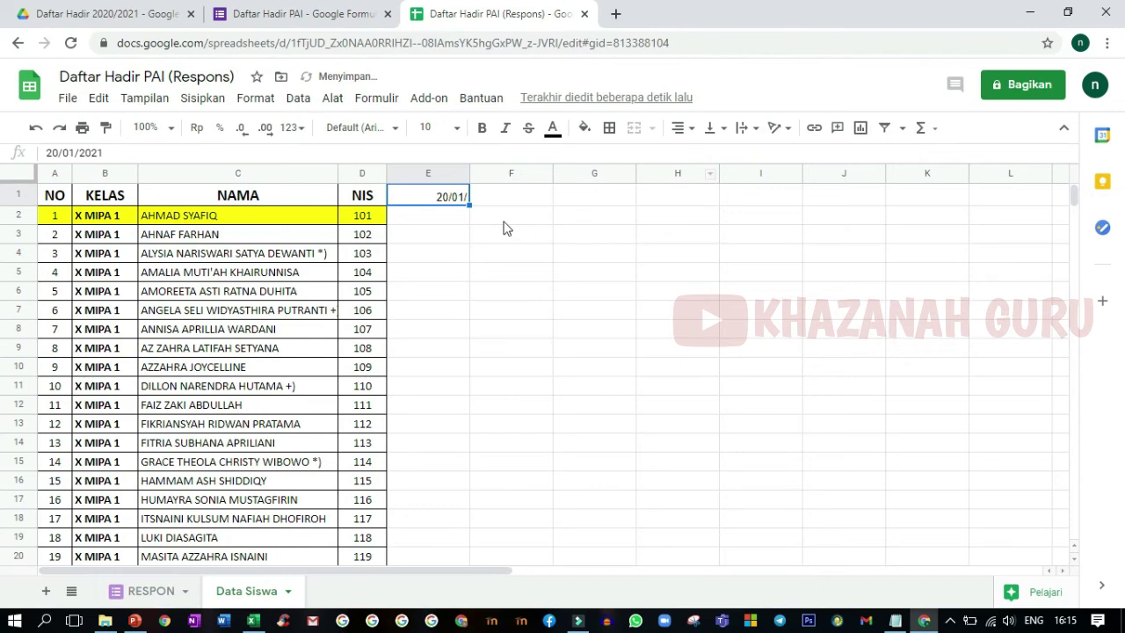
click(447, 200)
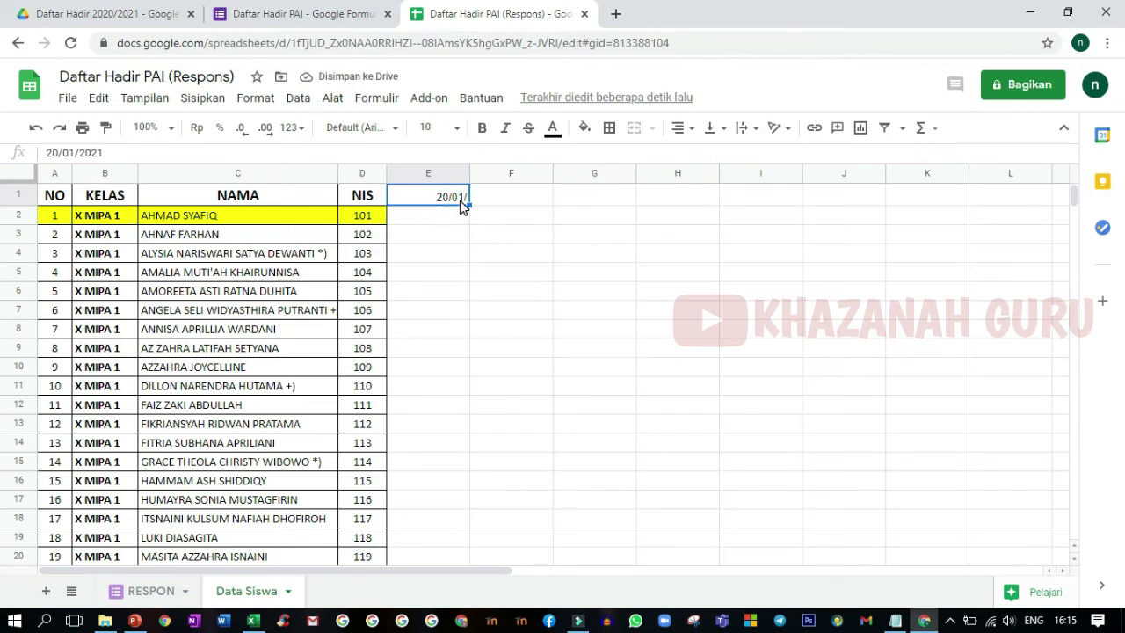
click(457, 217)
- Re-enter 20/01 as the first meeting date in E1
click(457, 202)
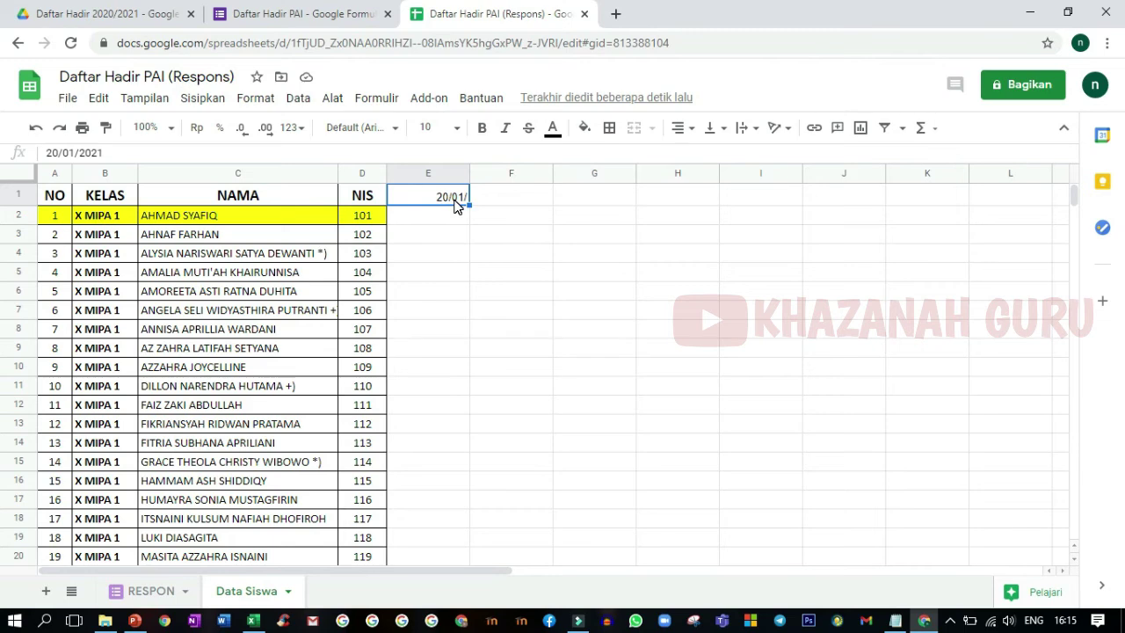
text(20)
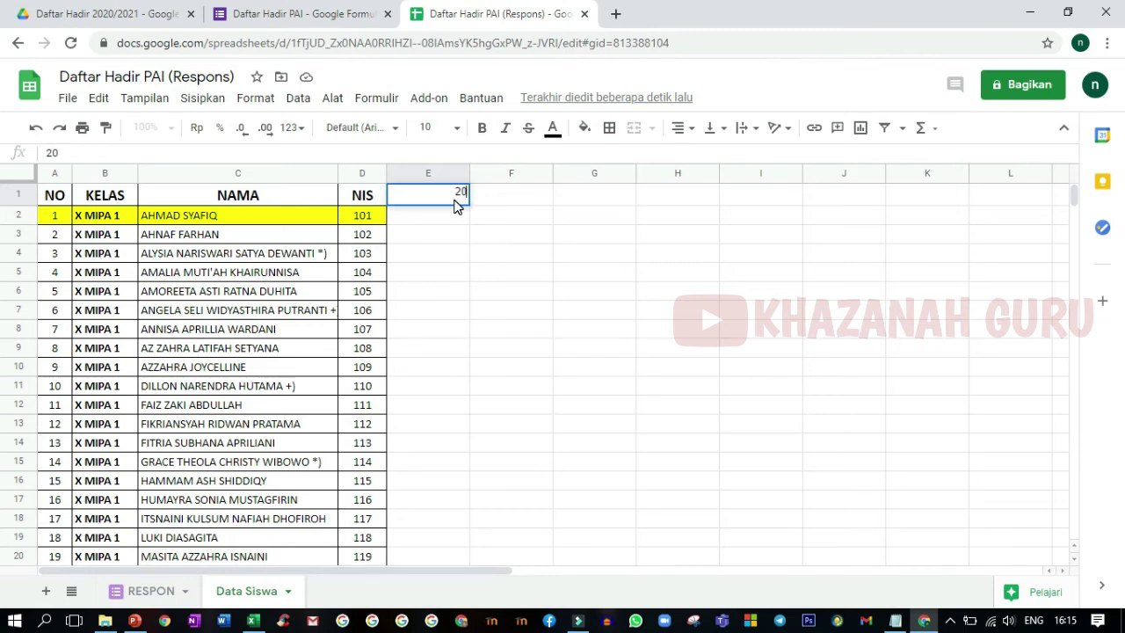
key(BackSpace)
key(BackSpace)
key(Return)
click(454, 201)
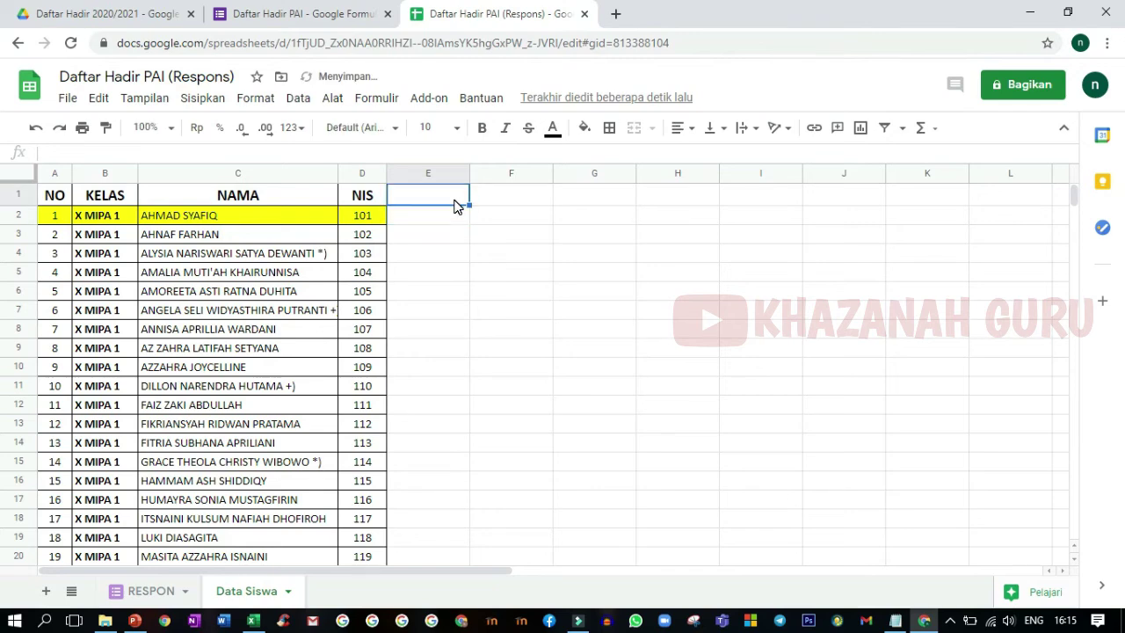
text(20)
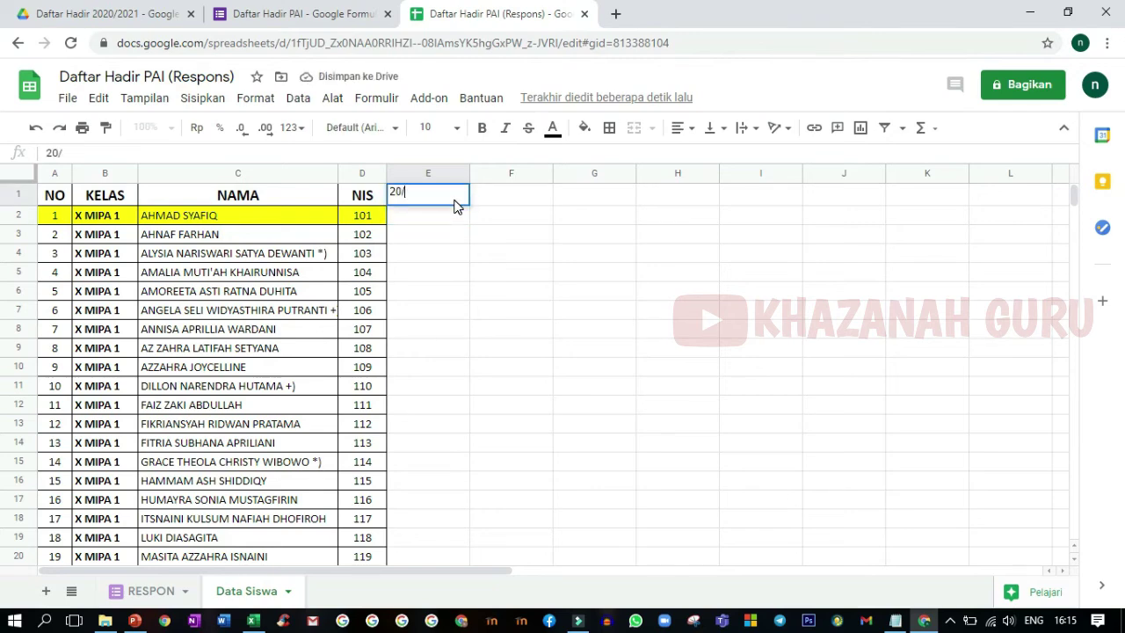
text(/01)
key(Tab)
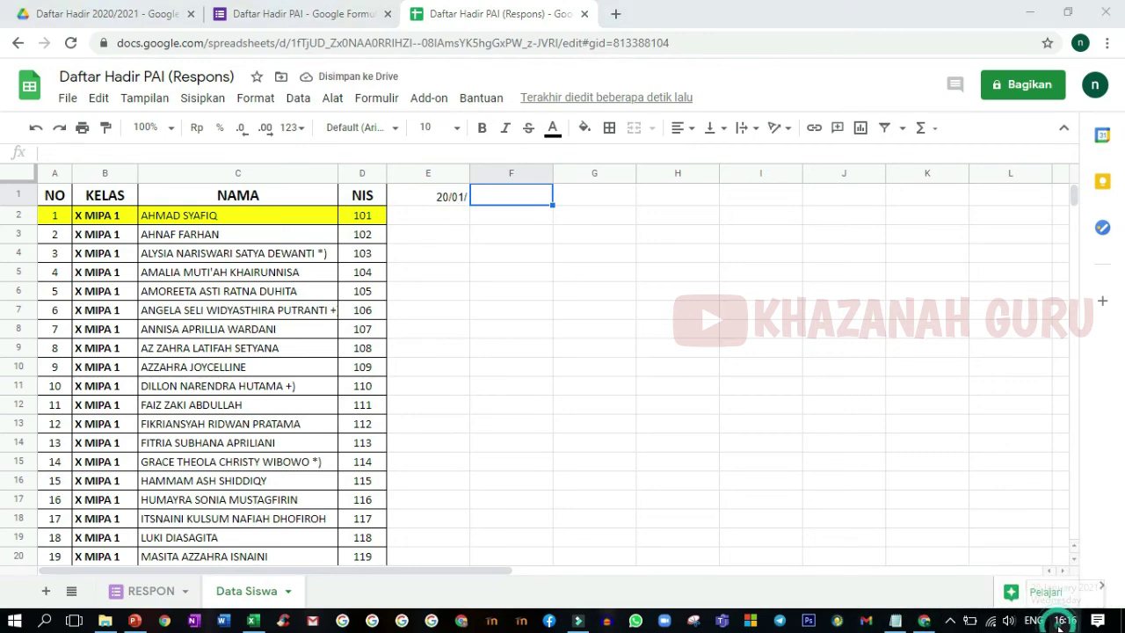
- Add the January meeting dates 22/1, 27/1 and 29/1 in F1–H1, checking the calendar
click(1059, 626)
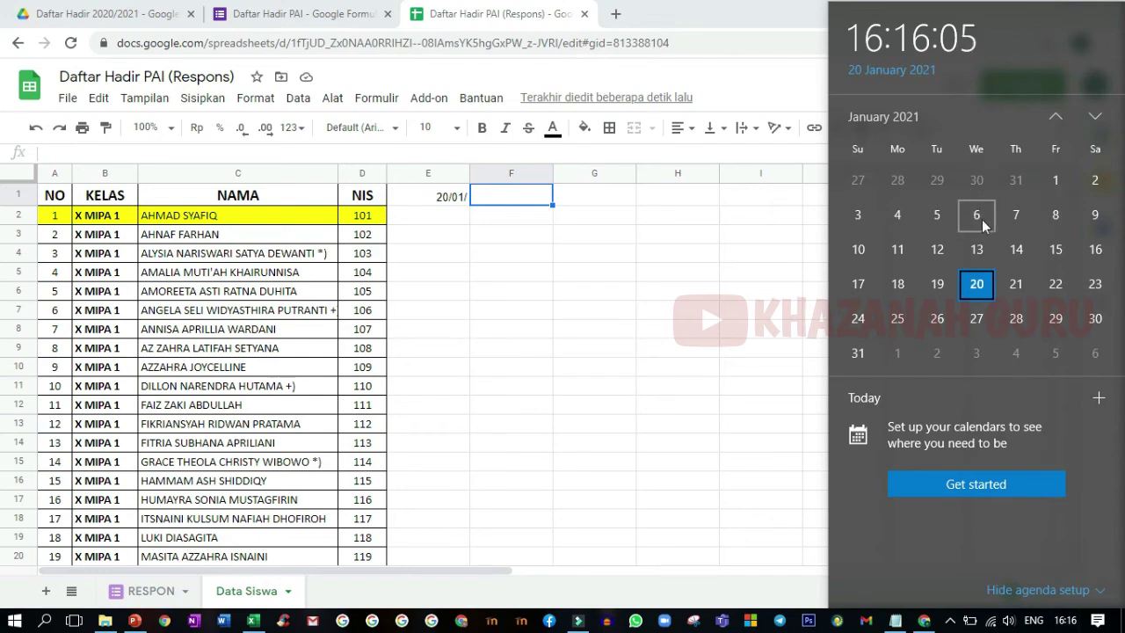
click(518, 196)
text(22/)
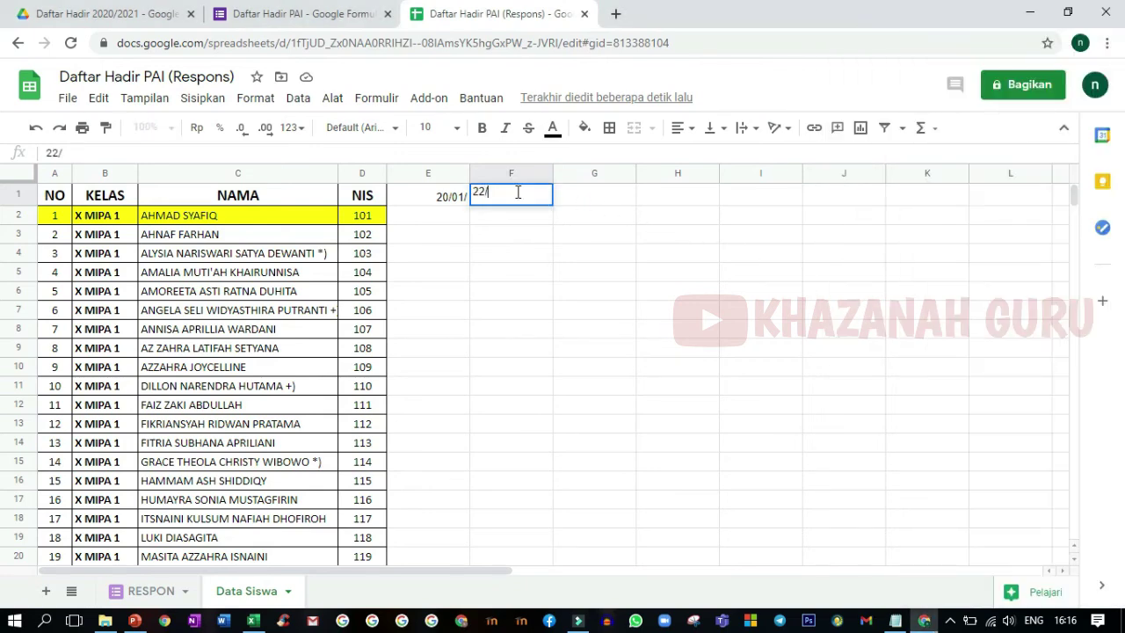
click(583, 199)
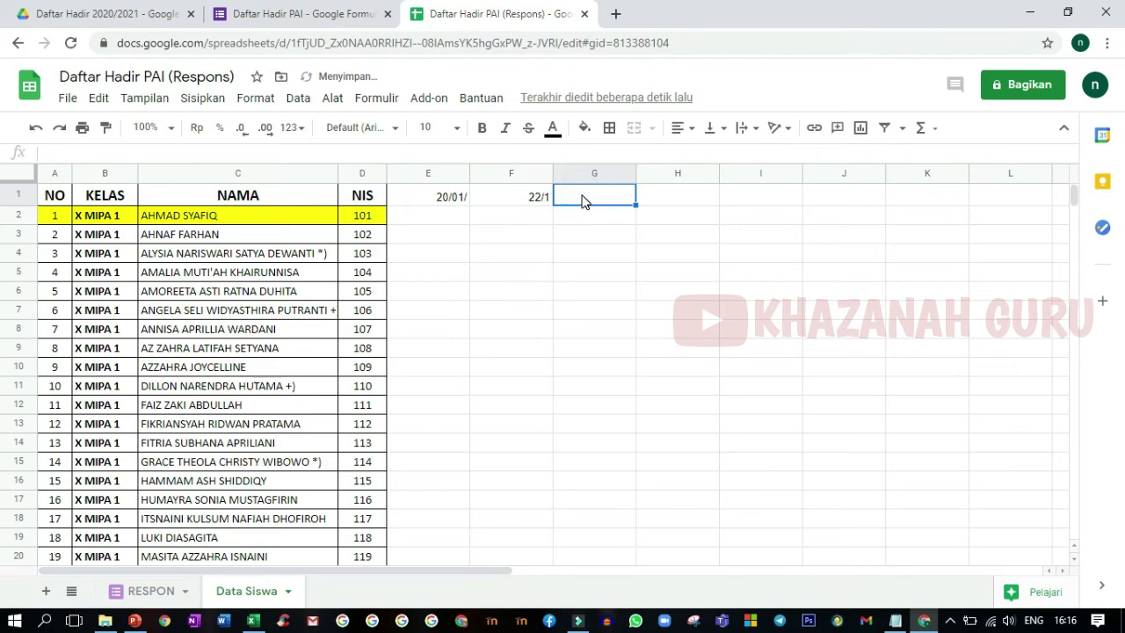
click(1064, 620)
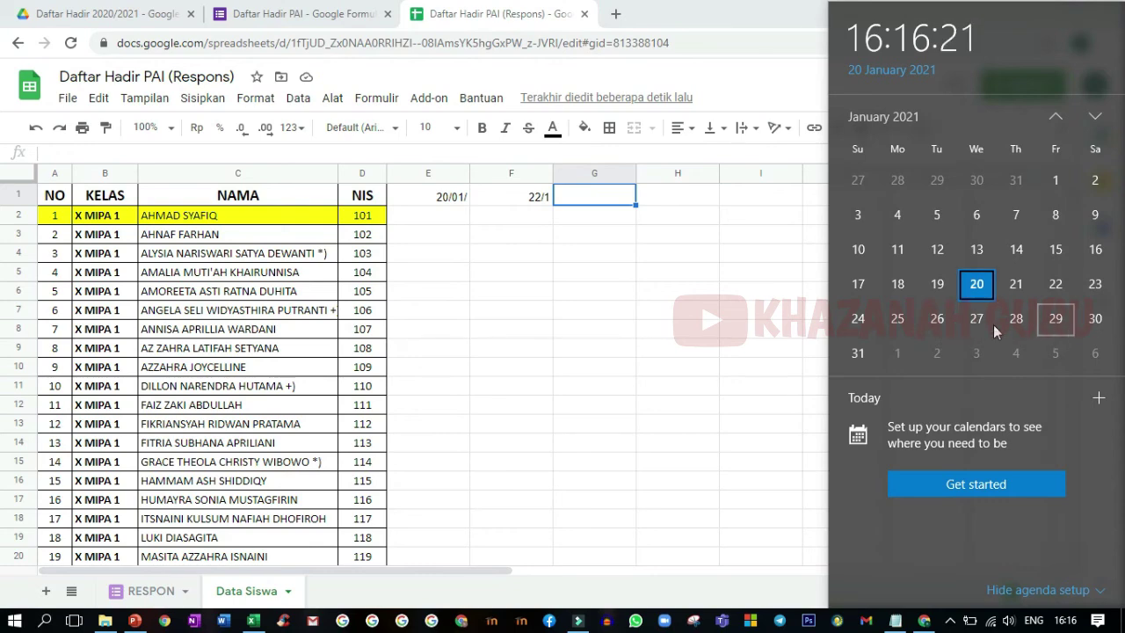
click(569, 196)
text(27/1)
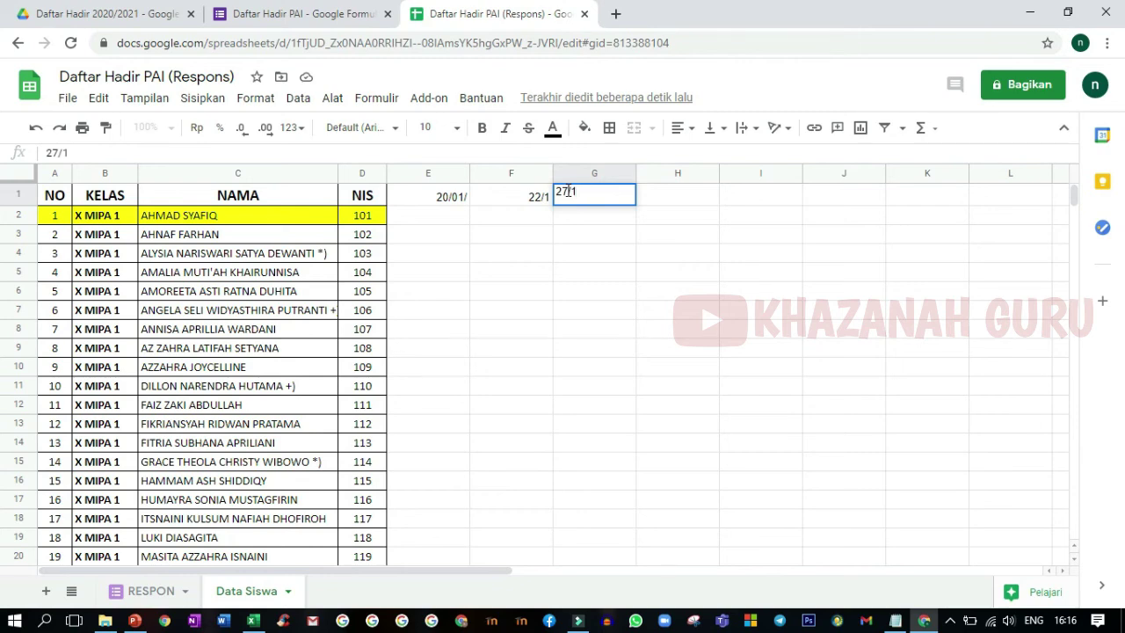
key(Tab)
text(29/1)
key(Tab)
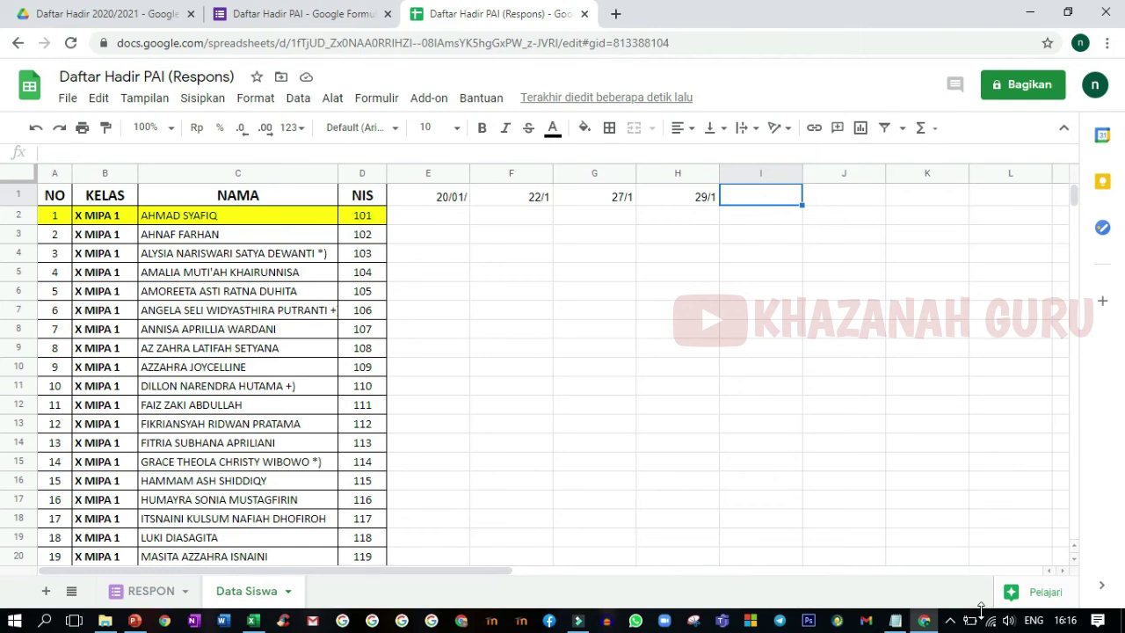
- Add the February meeting dates 3/2 and 5/2 in I1 and J1
click(1065, 620)
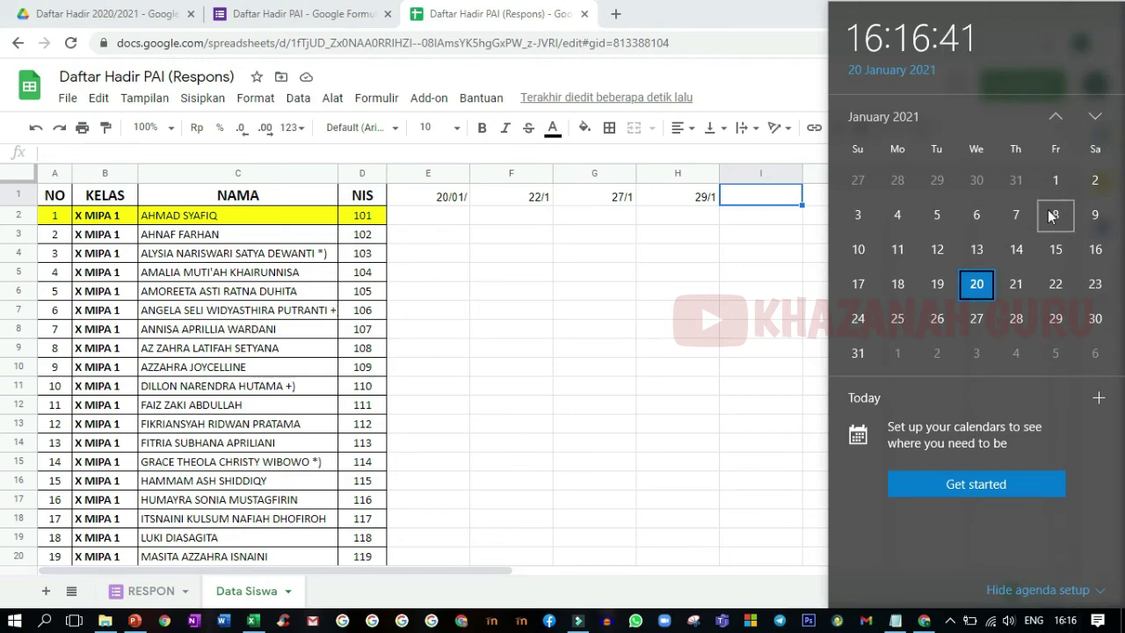
click(1094, 116)
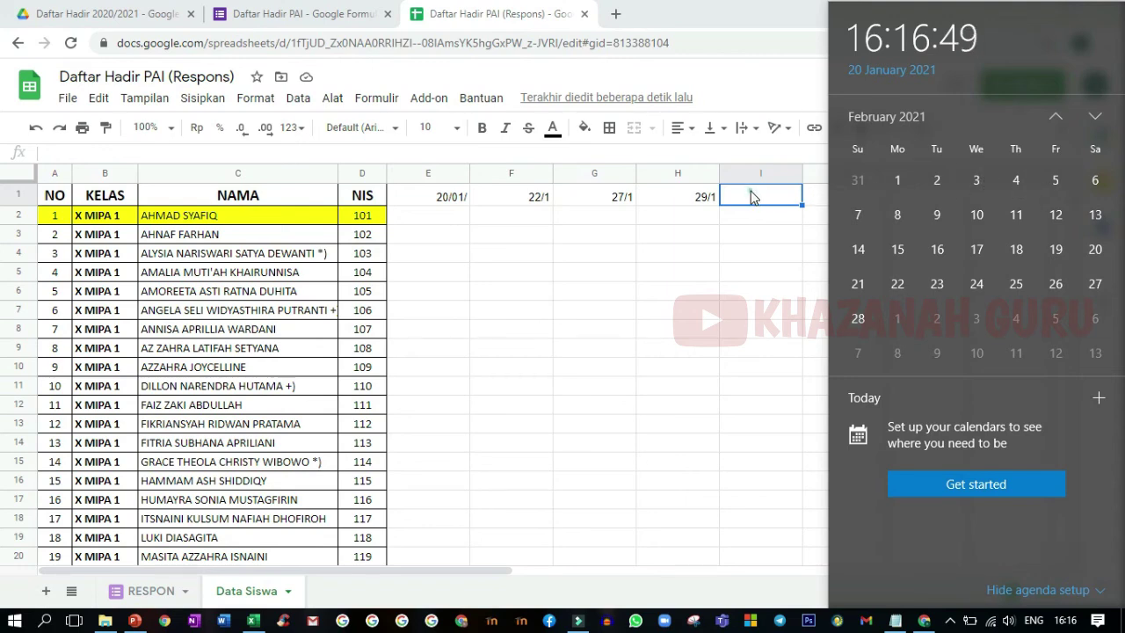
click(749, 195)
text(3/2)
key(Tab)
text(5/)
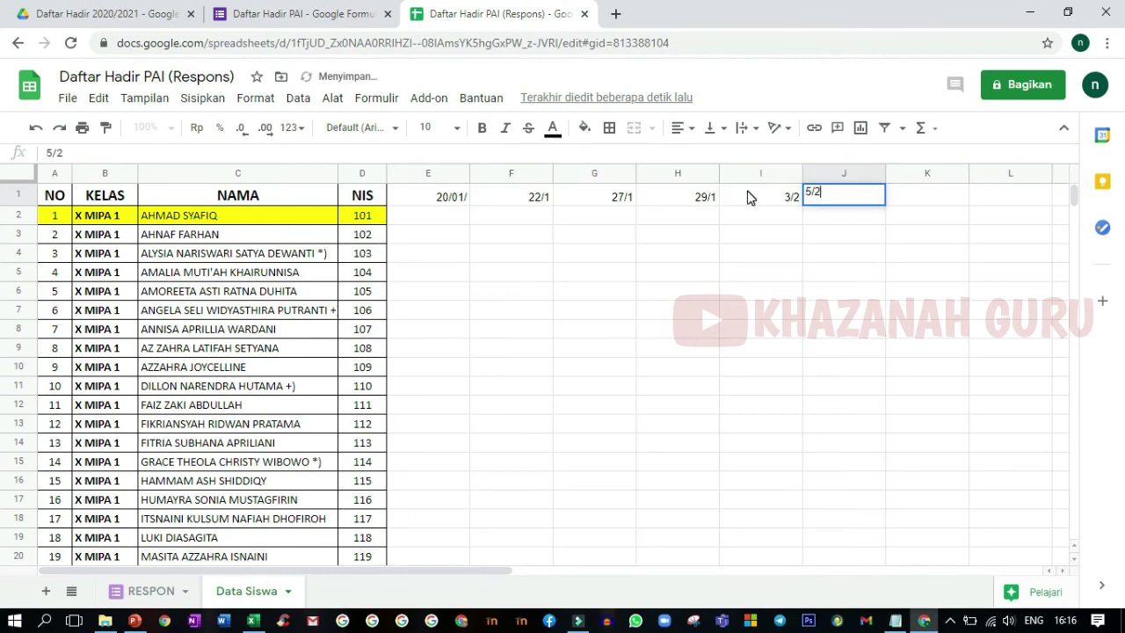
key(Tab)
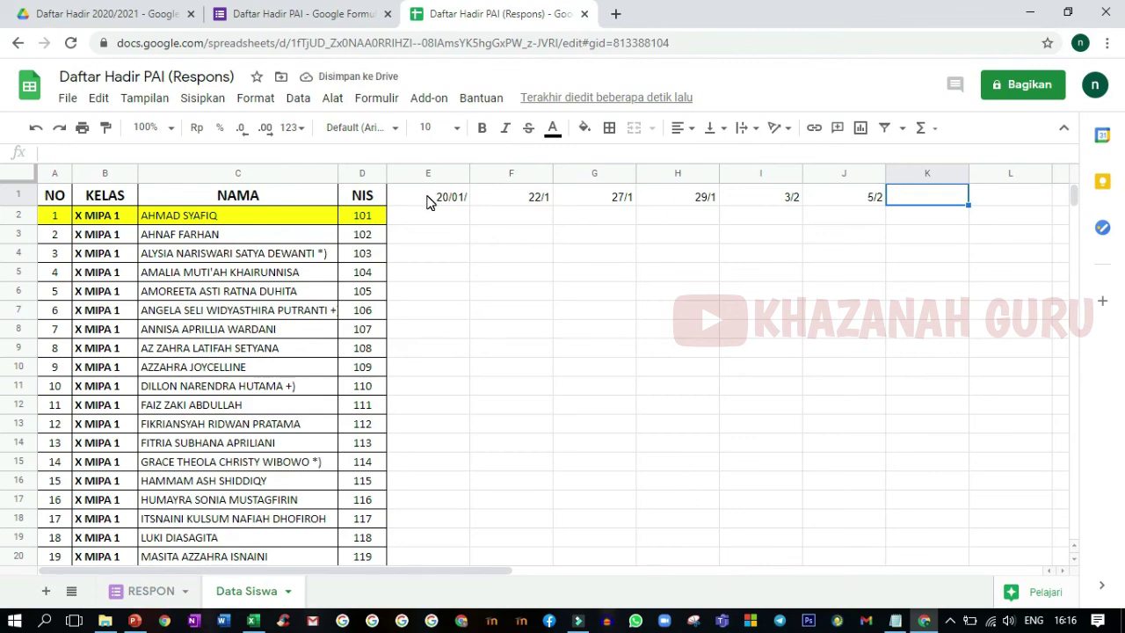
- Apply All borders to E1:J across the student rows to form the attendance grid
mouse_move(427, 201)
mouse_down()
mouse_move(795, 246)
mouse_move(846, 357)
mouse_move(821, 575)
mouse_move(799, 565)
mouse_move(803, 371)
mouse_up()
scroll(941, 343, up, 2)
scroll(940, 343, up, 15)
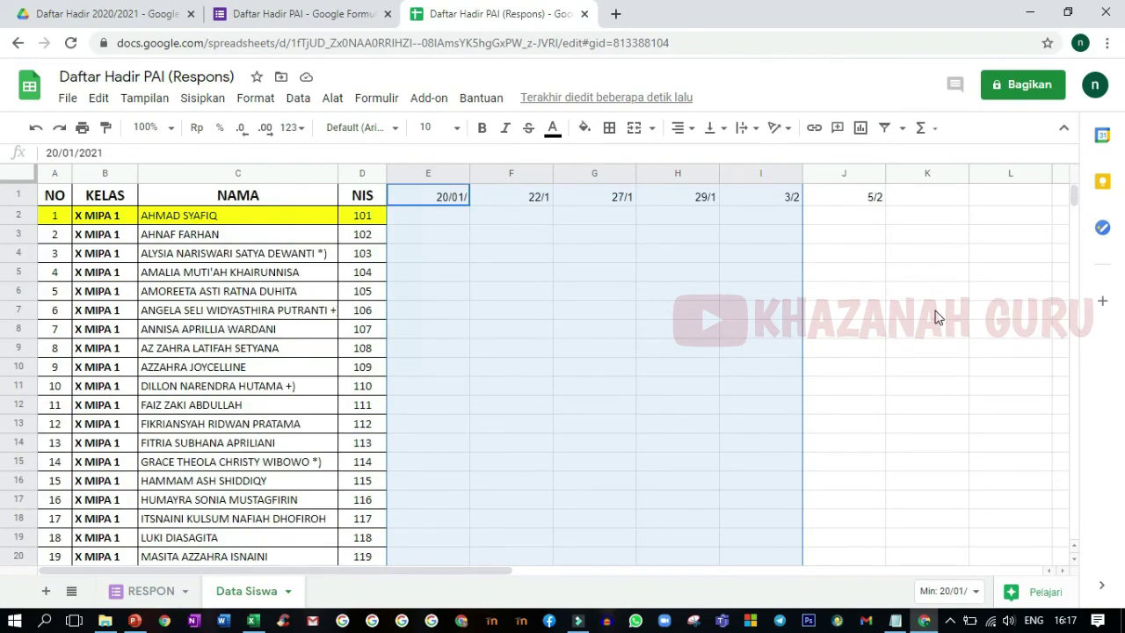
key(shift+Right)
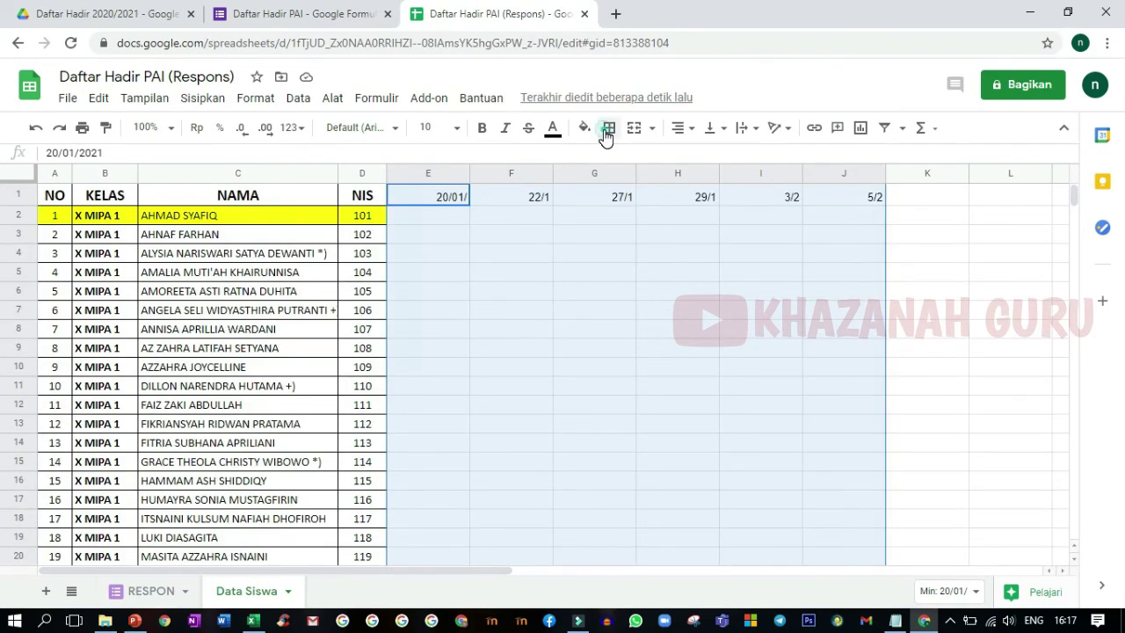
click(606, 129)
click(615, 160)
click(439, 257)
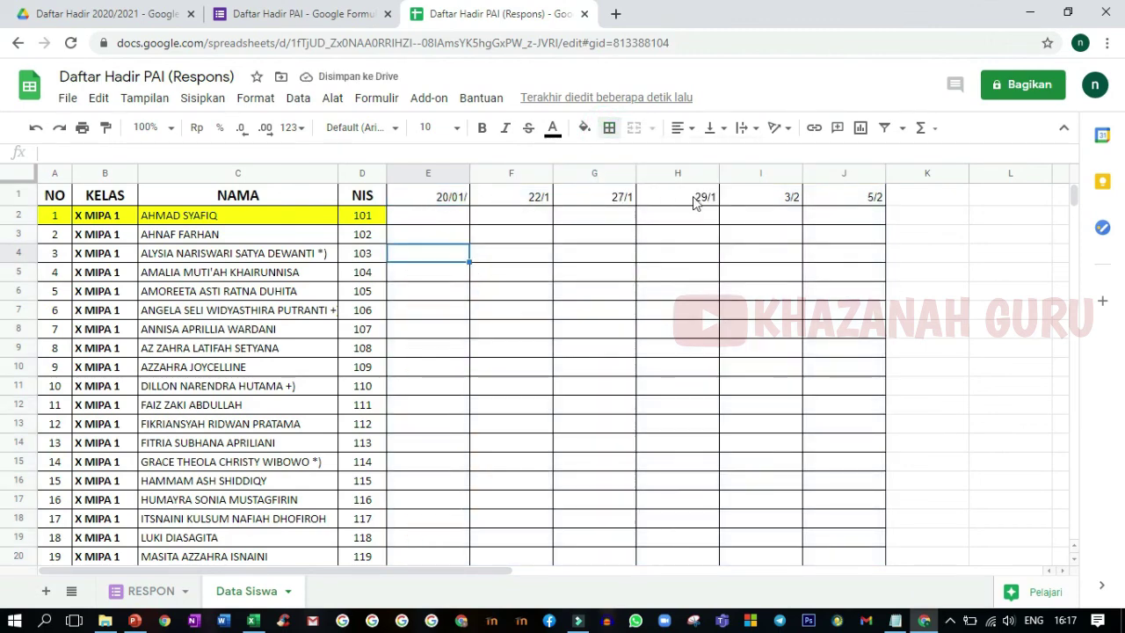
click(421, 225)
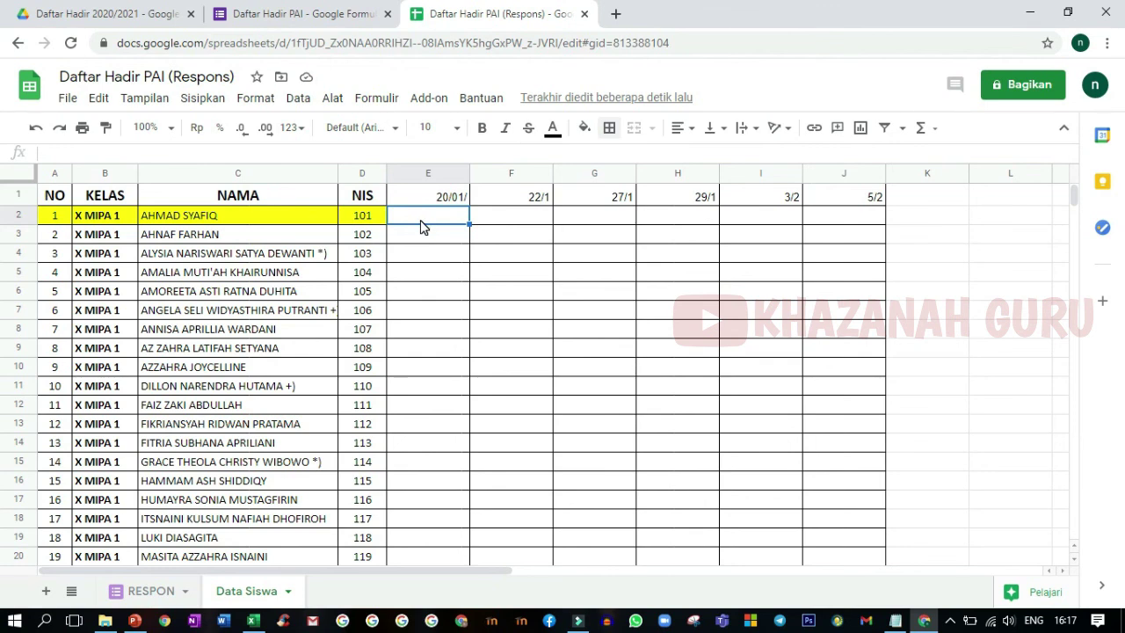
scroll(442, 371, down, 3)
scroll(442, 372, up, 3)
click(457, 196)
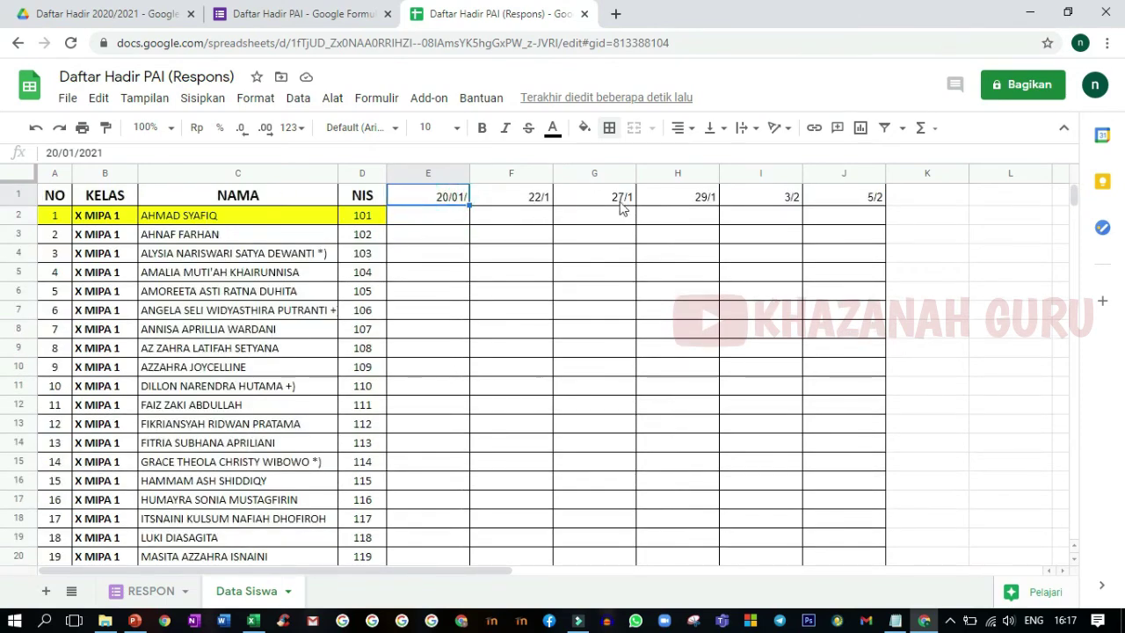
- Narrow columns E–J together to one compact, uniform width
drag(438, 175, 861, 173)
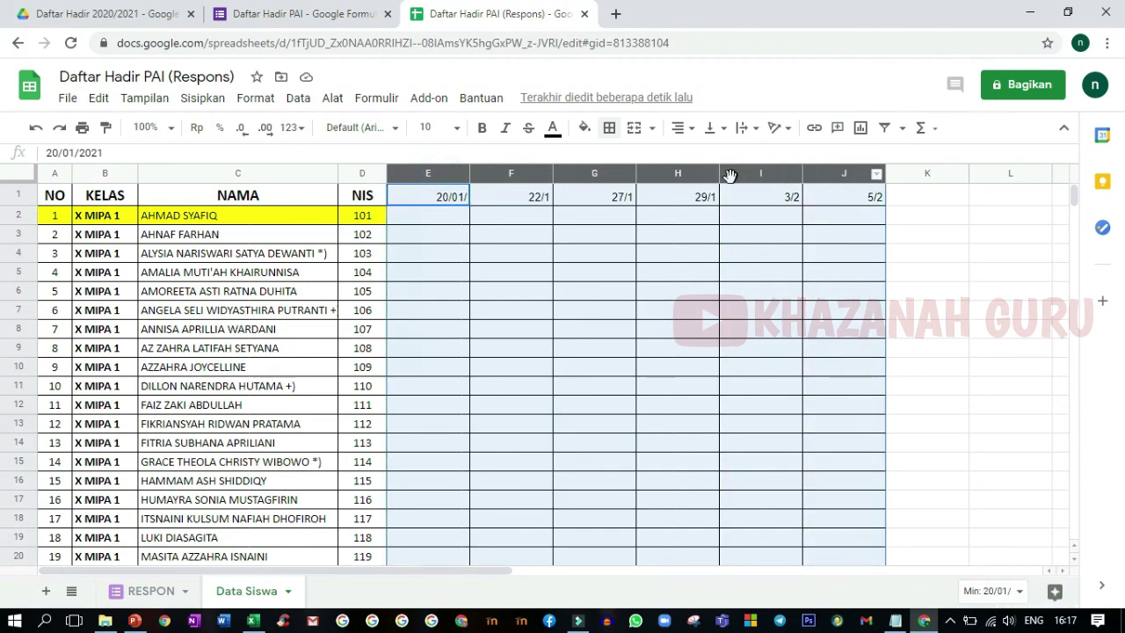
drag(719, 176, 673, 176)
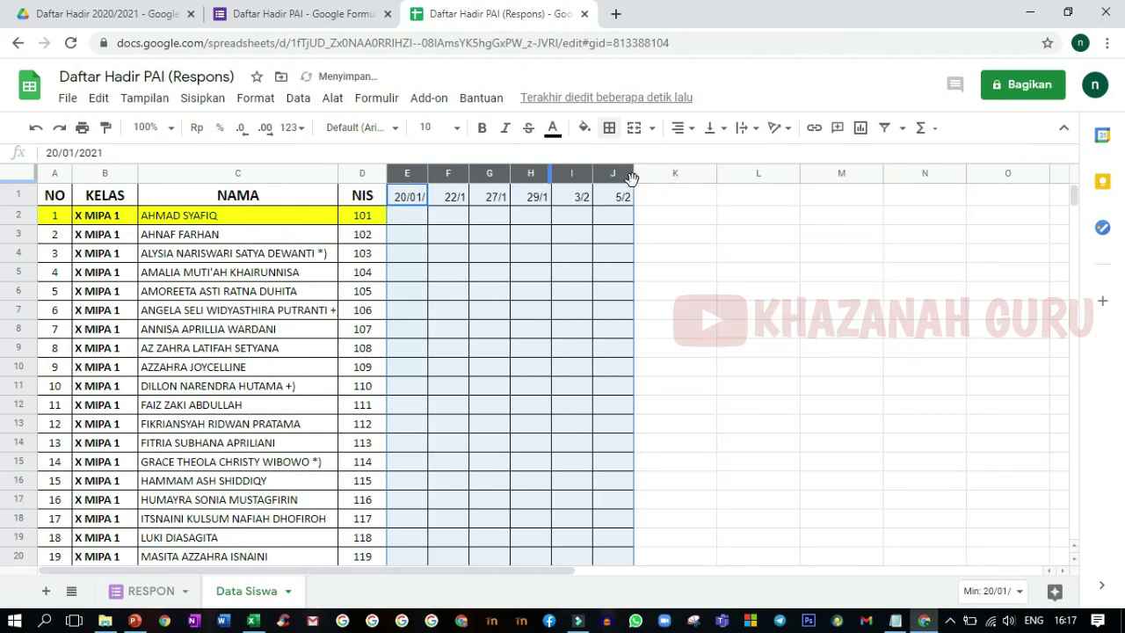
click(603, 260)
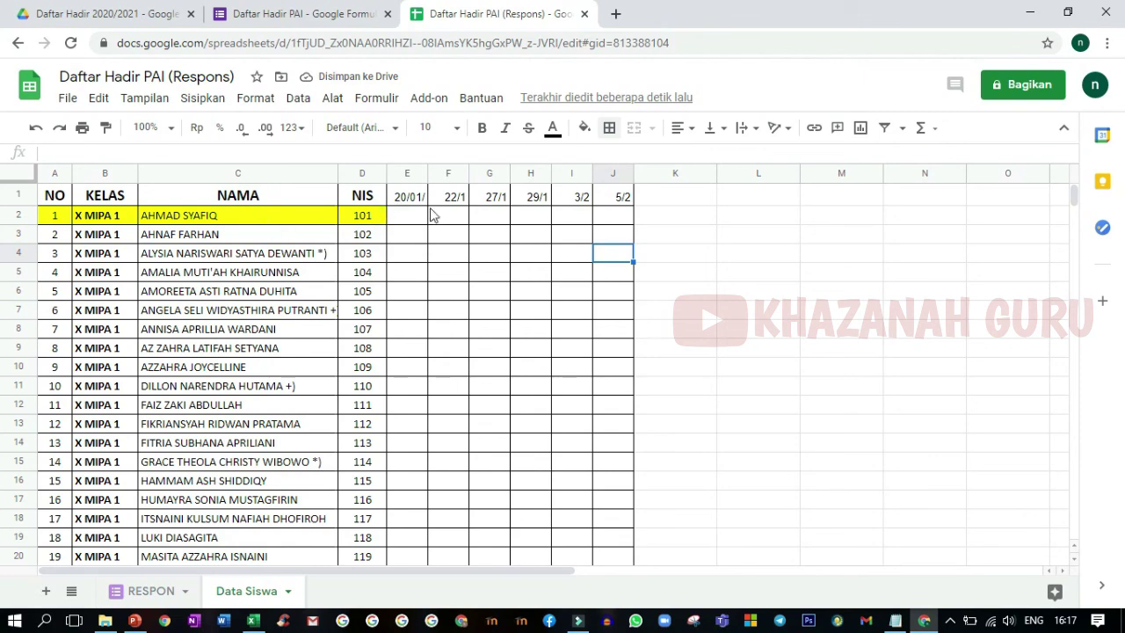
click(664, 196)
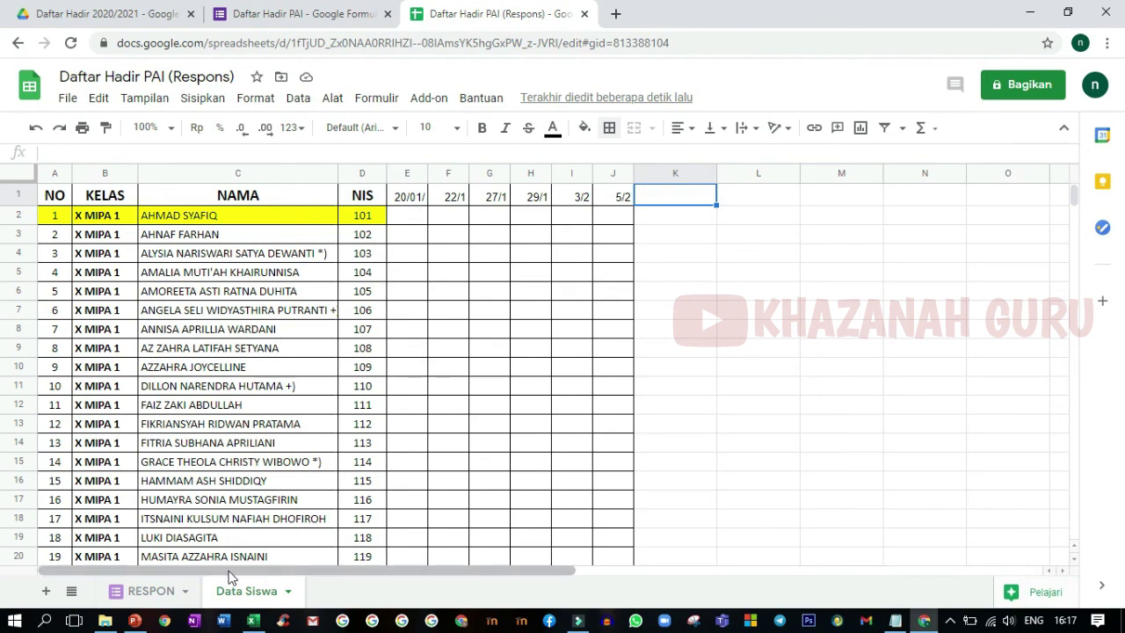
click(167, 595)
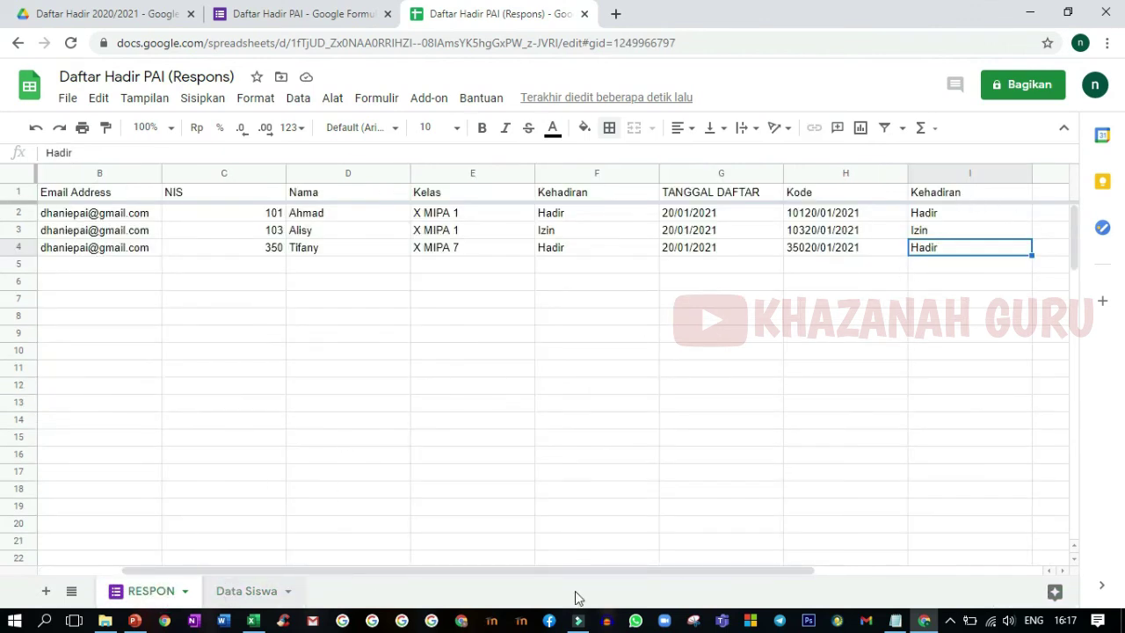
click(894, 620)
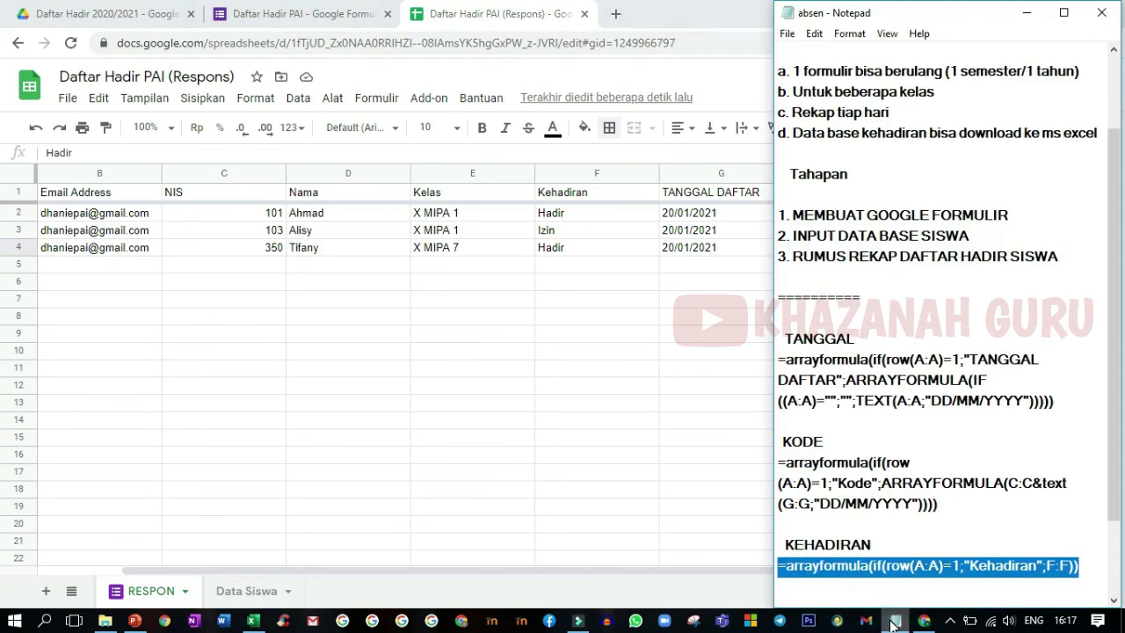
click(894, 620)
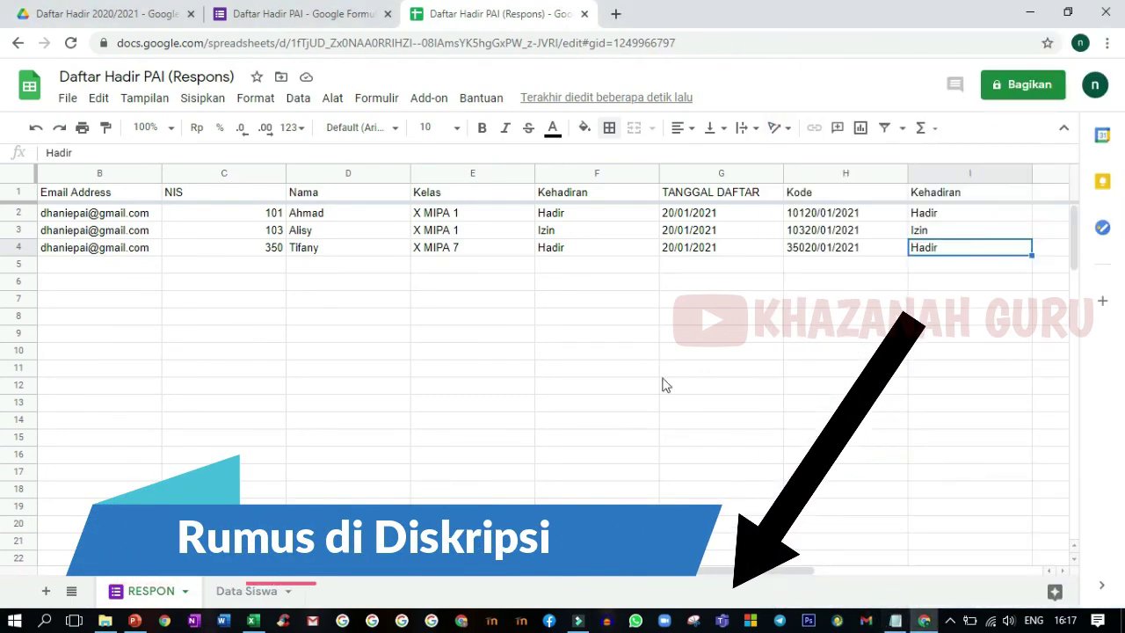
click(246, 591)
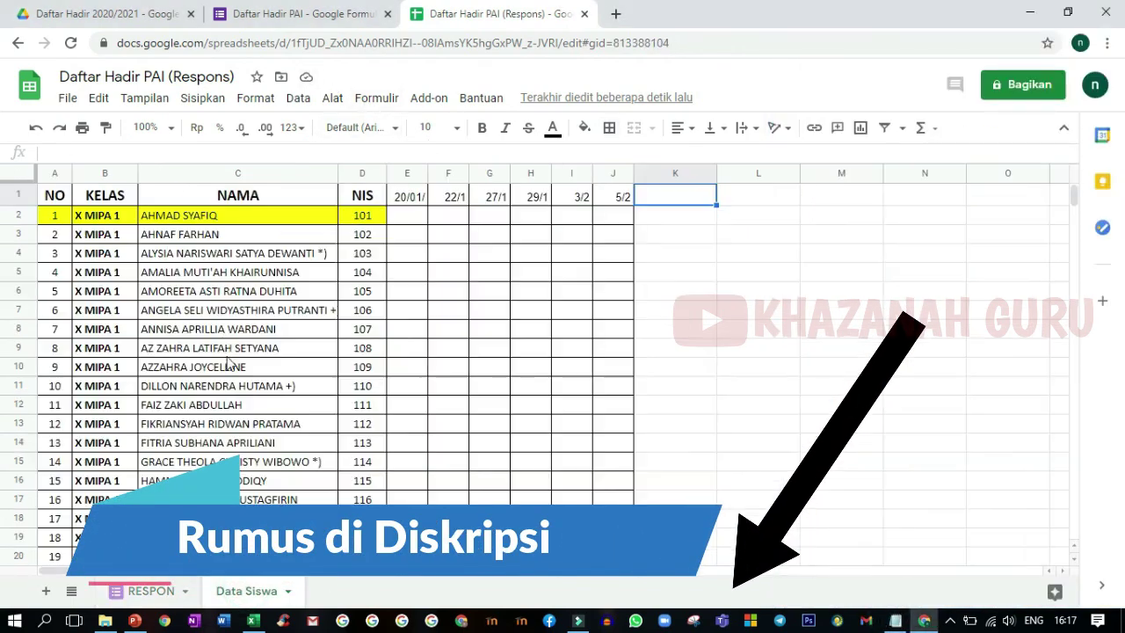